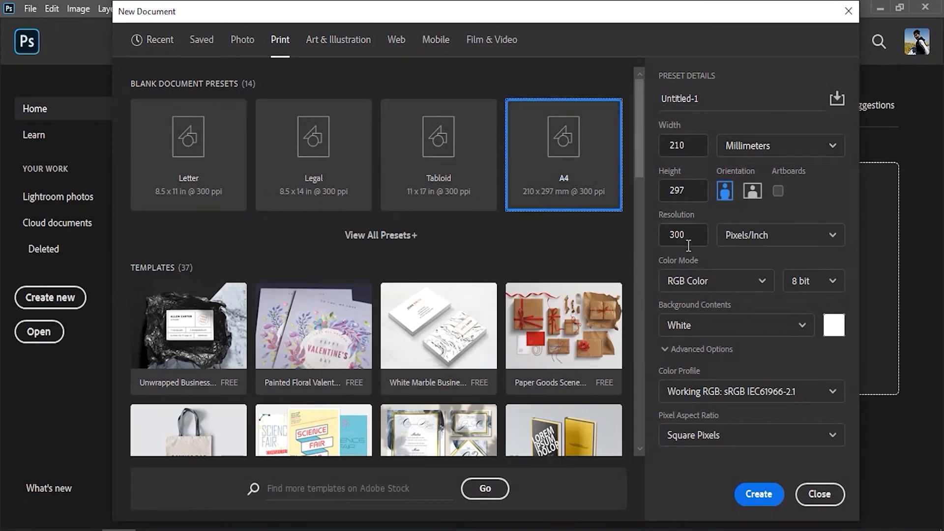
Create a new A4 document named Corporate Flyer in CMYK Color at 300 ppi
click(712, 281)
click(683, 383)
drag(716, 96, 615, 104)
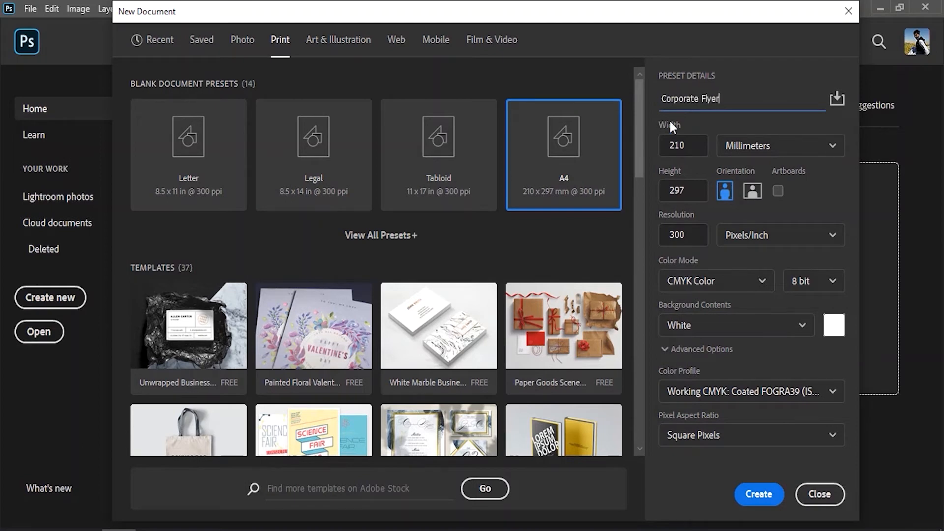
click(752, 503)
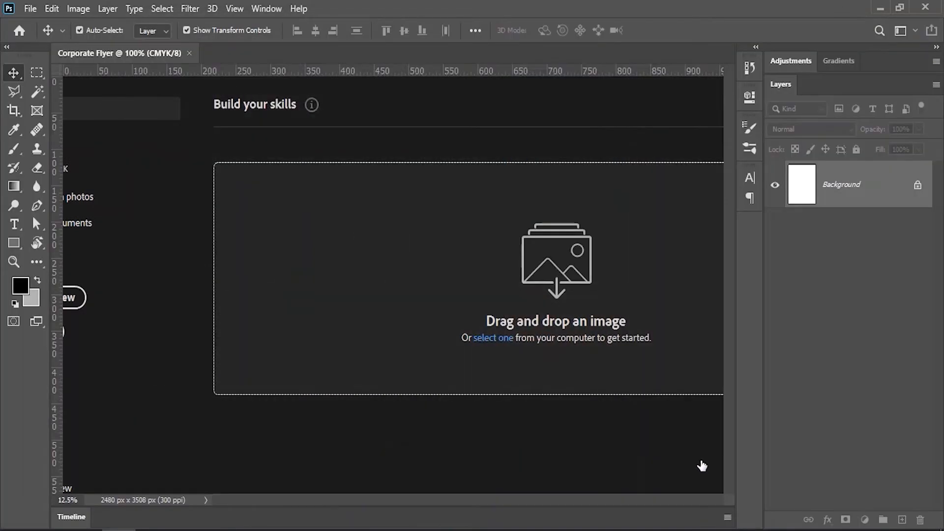
Unlock the background and add guides on all four page edges plus a vertical centre guide
click(917, 186)
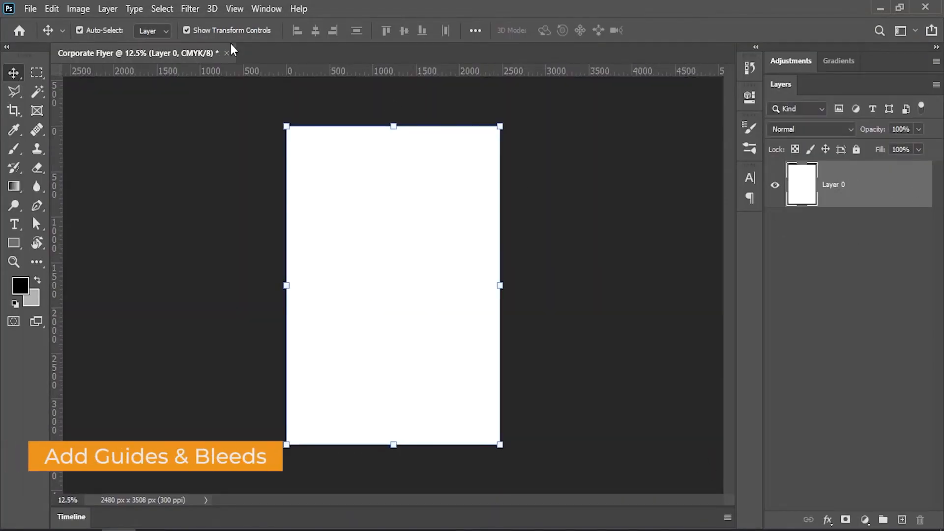
click(235, 9)
click(285, 445)
drag(56, 157, 393, 164)
Enlarge the canvas by 5 mm in millimetres, relative, to add bleed
click(78, 8)
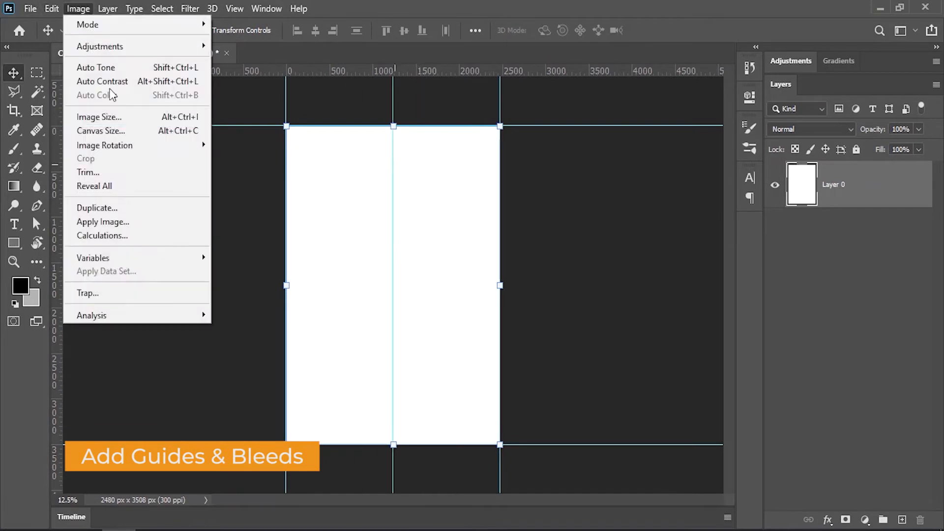
click(105, 130)
click(511, 173)
click(513, 234)
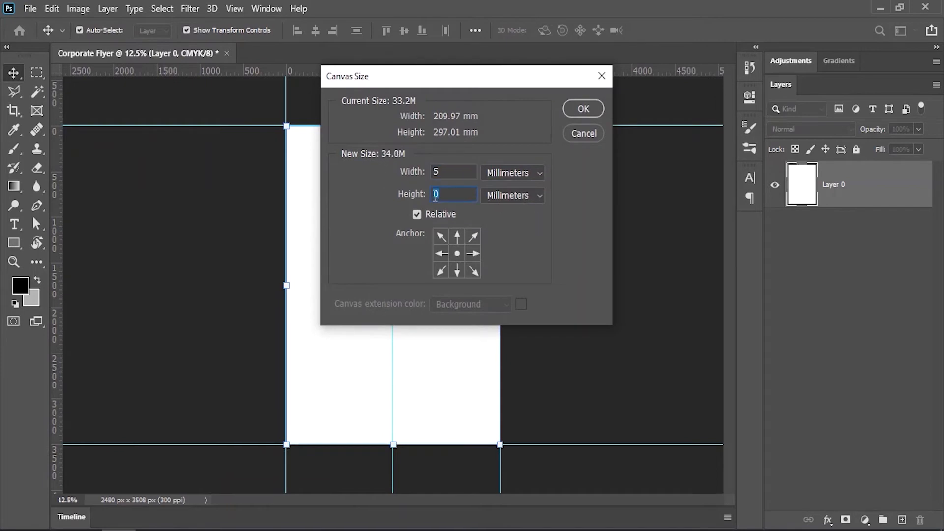
click(583, 109)
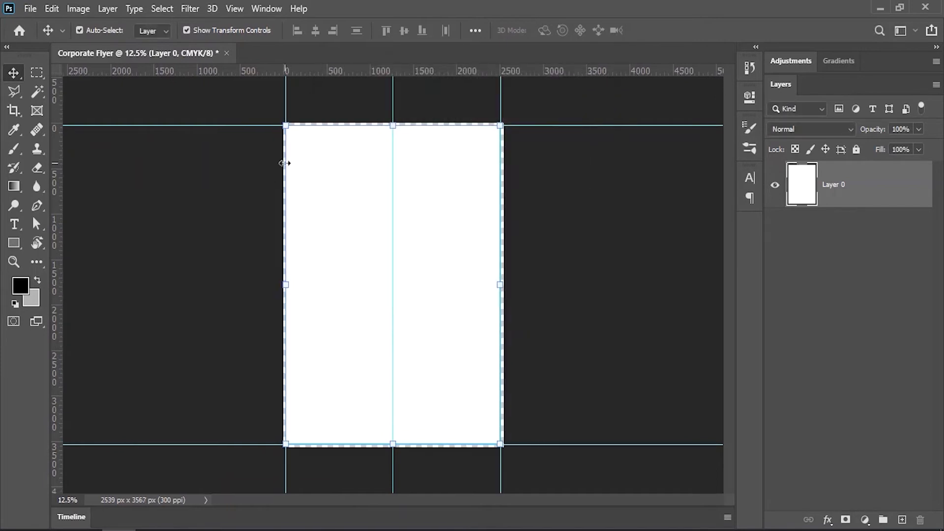
Fill the enlarged canvas with white and convert Layer 0 back into a Background layer
click(19, 288)
click(494, 170)
click(885, 187)
key(v)
key(ctrl+BackSpace)
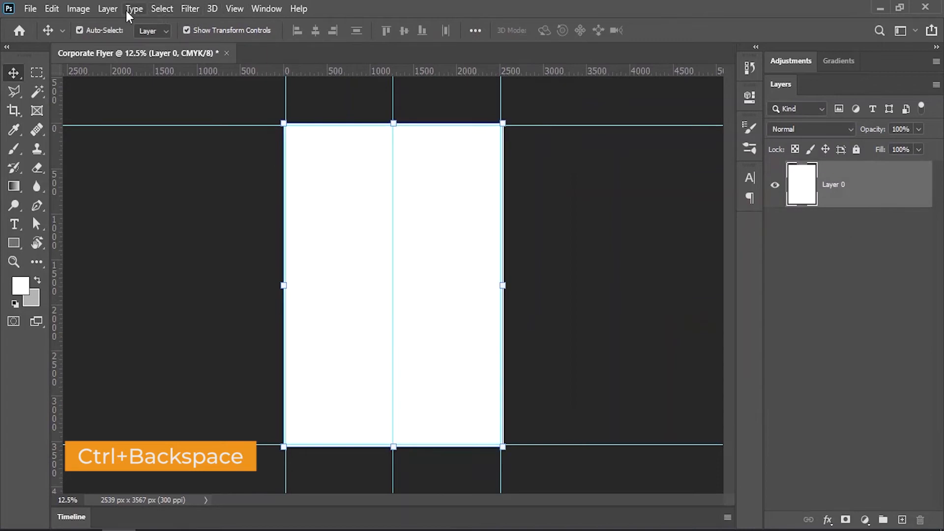
click(108, 8)
mouse_move(143, 20)
click(335, 36)
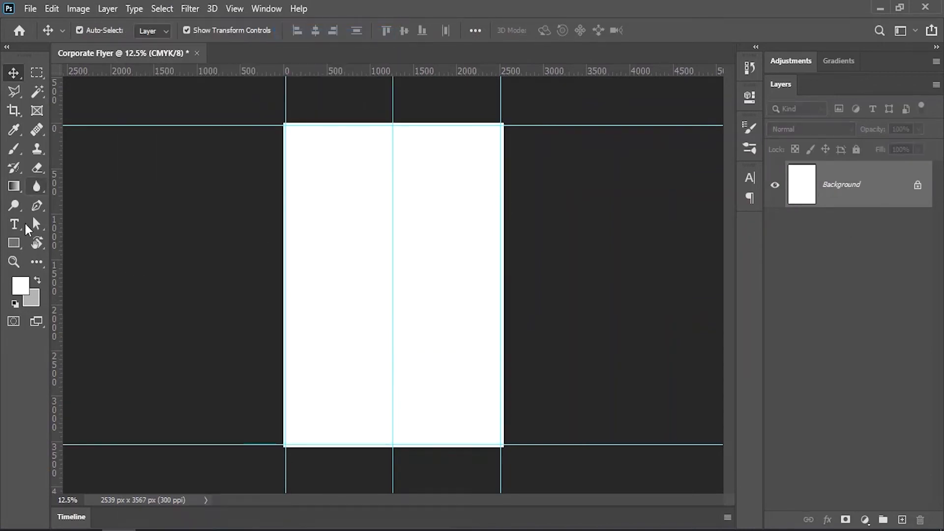
Create a 10 x 10 mm red helper square
click(14, 242)
click(384, 274)
text(10mm)
key(Tab)
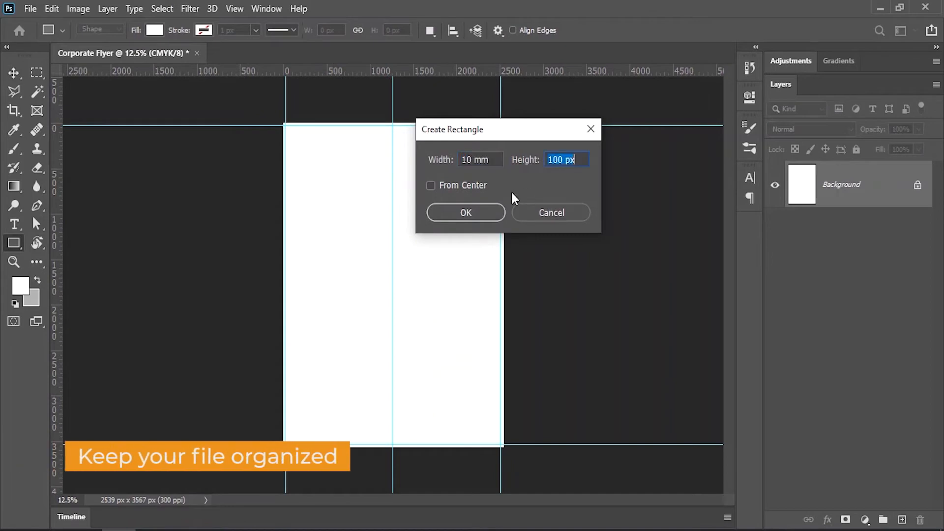
text(10mm)
click(465, 213)
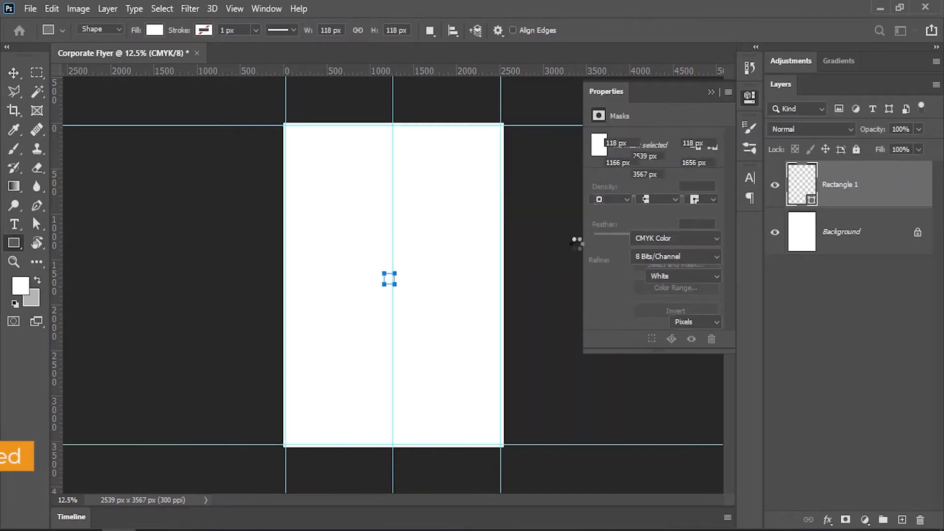
double_click(806, 192)
click(904, 188)
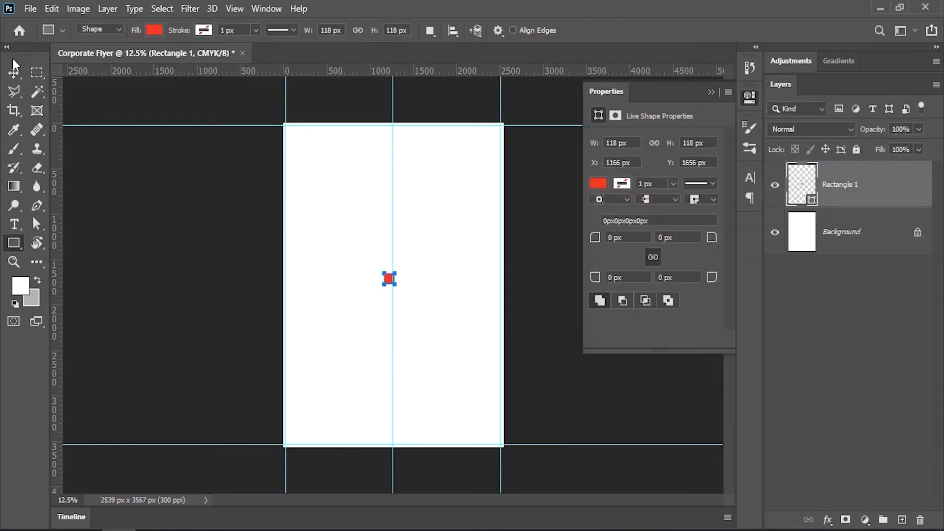
Place the square in the top-left and bottom-right corners and drag margin guides to its inner edges
click(14, 72)
click(224, 220)
click(386, 280)
drag(389, 282, 291, 134)
drag(321, 73, 323, 142)
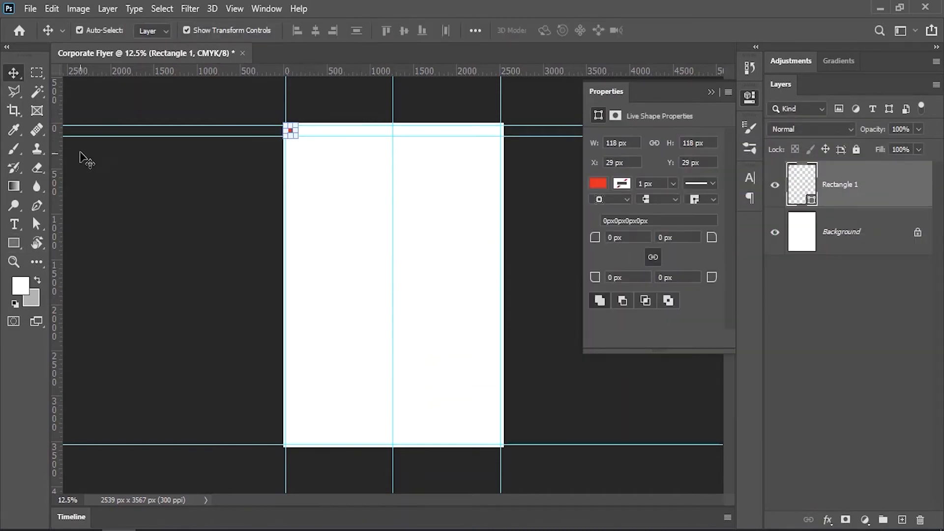
drag(58, 139, 497, 443)
click(320, 167)
drag(541, 72, 545, 433)
drag(57, 228, 490, 396)
Delete the helper square layer and lock all guides
click(522, 450)
click(496, 439)
drag(870, 183, 922, 518)
click(711, 92)
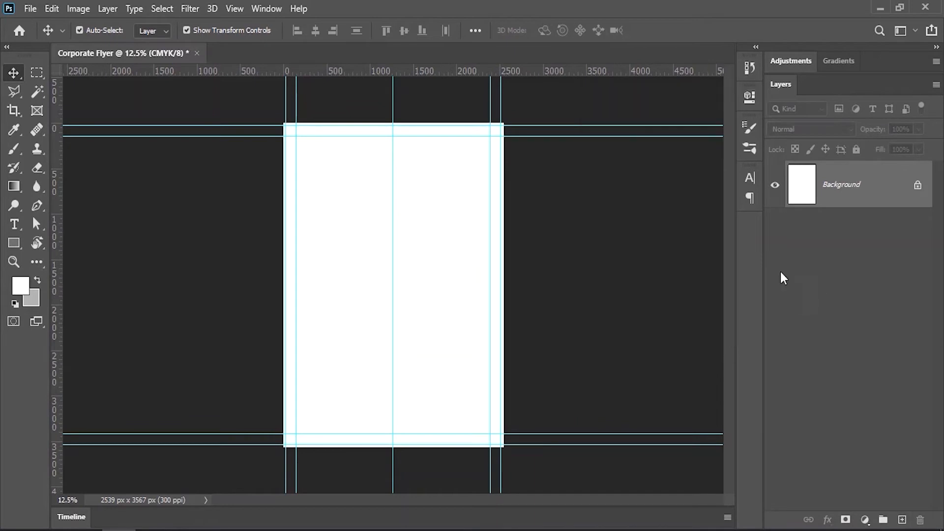
click(230, 14)
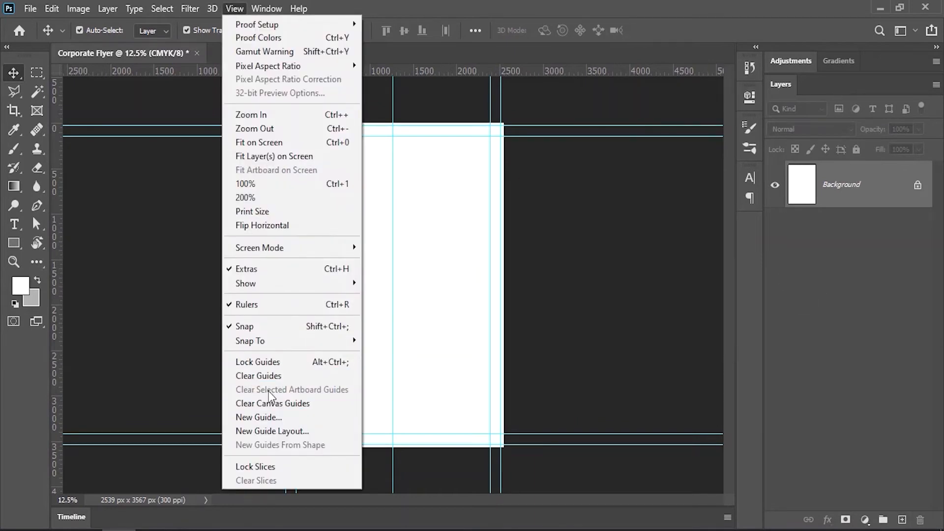
click(258, 366)
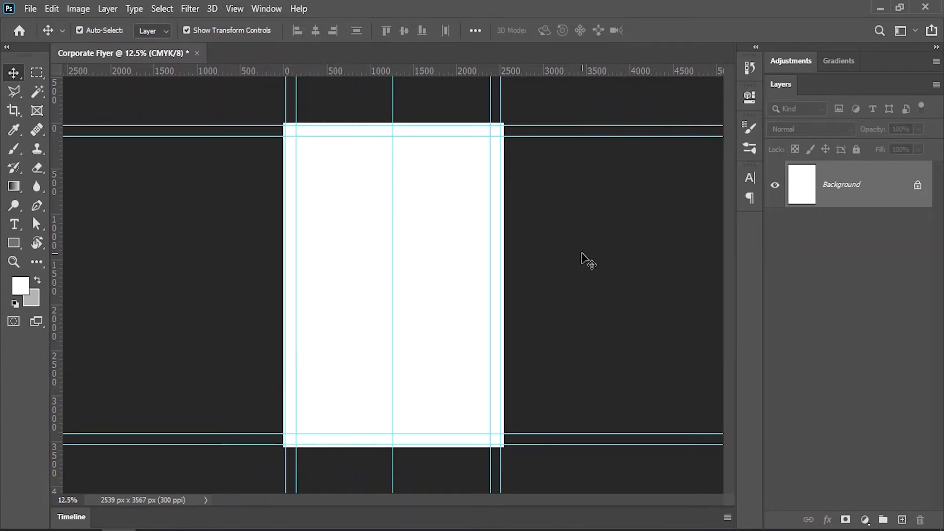
Draw a wide rectangle across the page and fill it with a strong saturated blue
click(14, 242)
drag(311, 240, 475, 279)
double_click(801, 184)
drag(768, 327, 770, 269)
drag(733, 235, 736, 213)
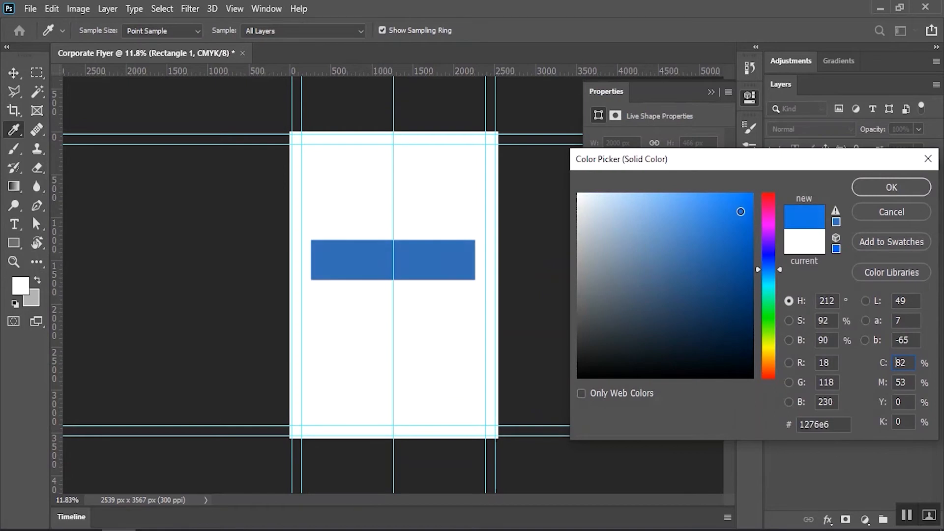
key(Return)
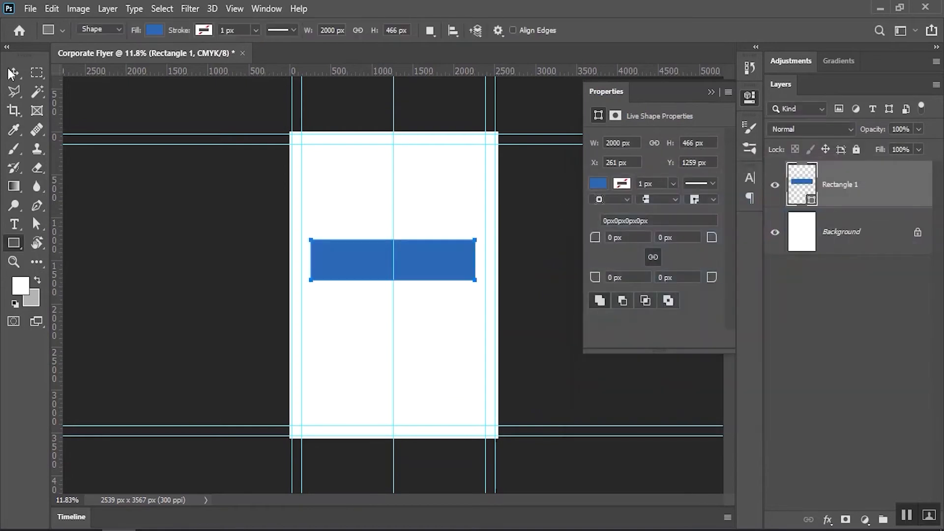
Rotate the blue band 30 degrees with Free Transform and move it toward the top-left corner
key(v)
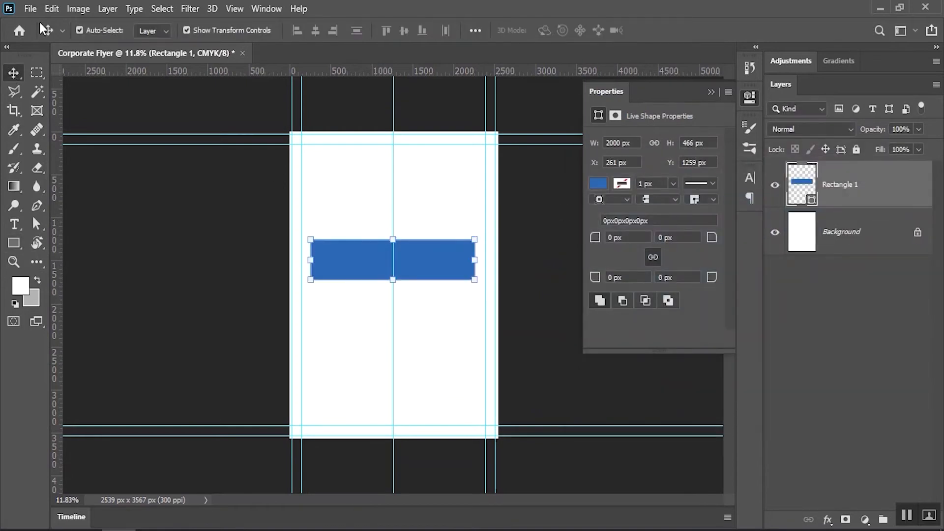
click(52, 8)
click(113, 325)
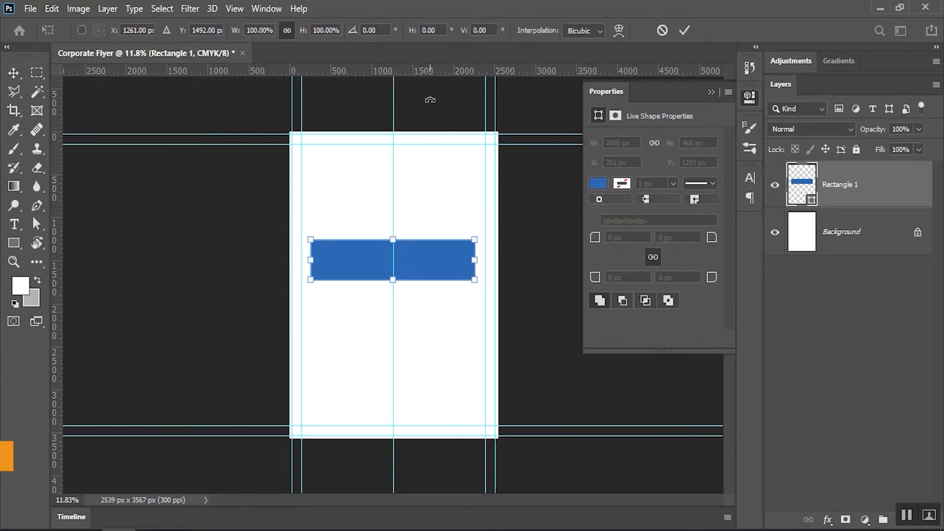
text(30)
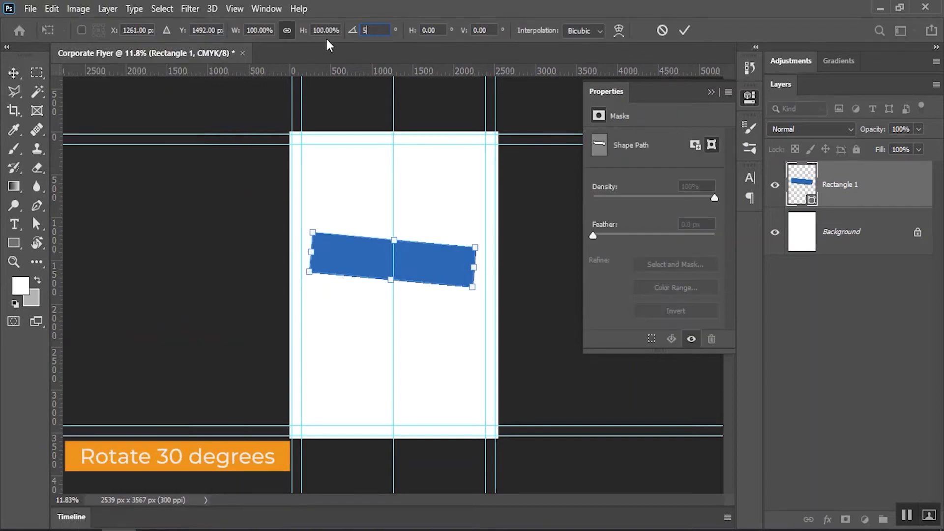
key(BackSpace)
text(0)
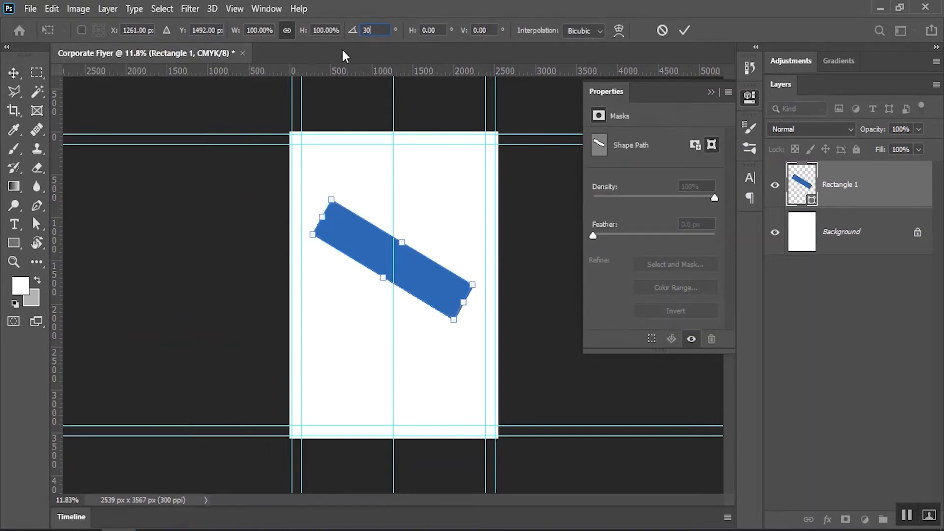
key(Return)
drag(419, 285, 462, 230)
click(684, 30)
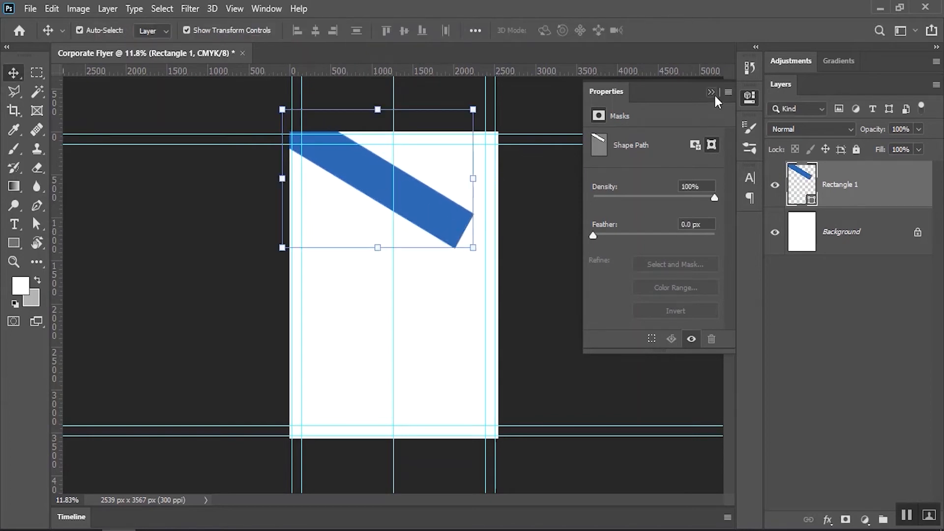
Duplicate the band into a parallel copy, trim it with Intersect Shape Areas and merge components
click(711, 92)
scroll(441, 194, up, 3)
drag(413, 266, 493, 259)
scroll(491, 217, up, 2)
click(14, 243)
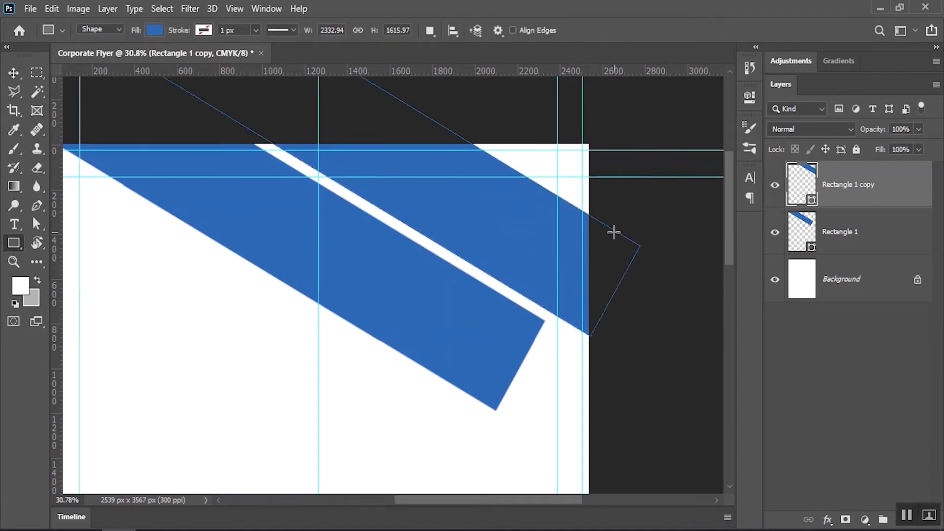
click(429, 31)
click(463, 89)
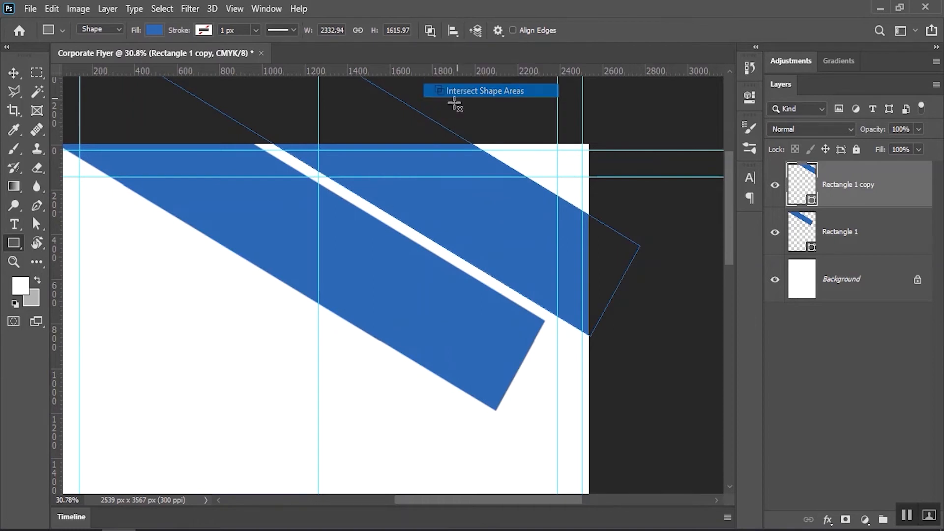
drag(254, 141, 592, 391)
click(429, 30)
click(459, 124)
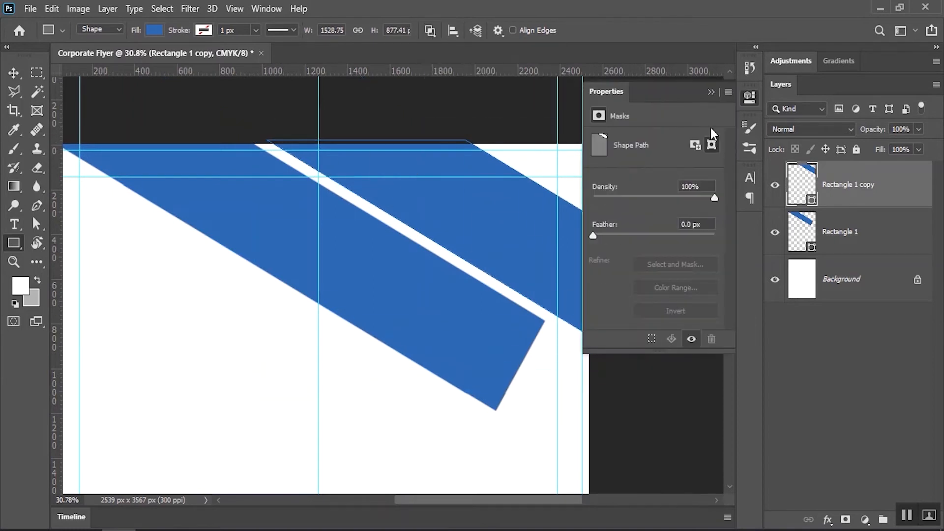
Trim the first band on Rectangle 1 to straight ends and merge its shape components
click(711, 93)
key(space)
drag(398, 246, 428, 243)
click(820, 230)
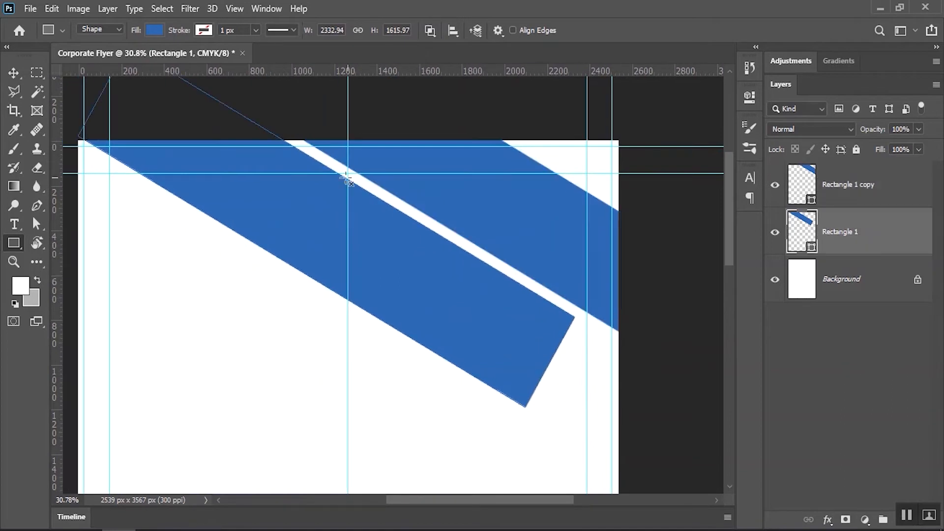
drag(75, 134, 524, 464)
click(430, 30)
click(488, 126)
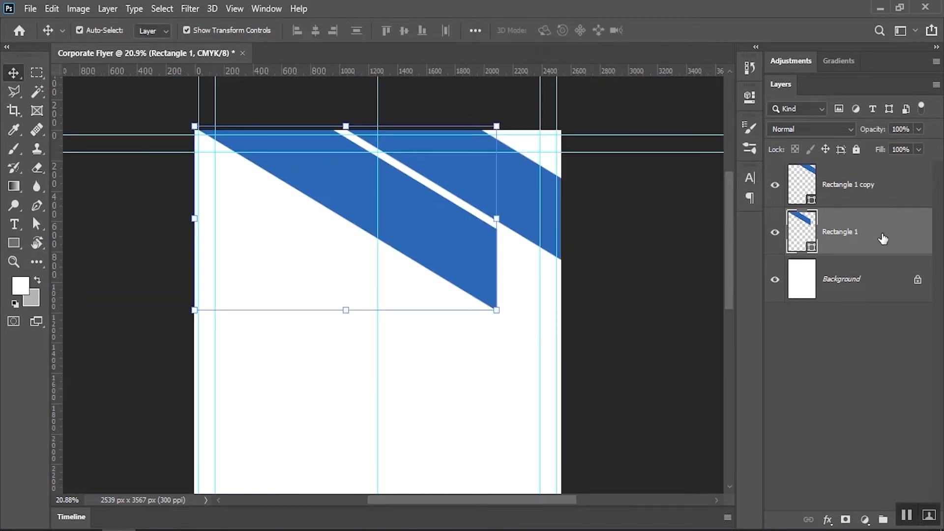
Duplicate the first band's layer and position the copy as a third band lower down
drag(885, 238, 908, 527)
drag(425, 218, 469, 335)
drag(495, 299, 550, 299)
drag(464, 360, 462, 348)
key(Up)
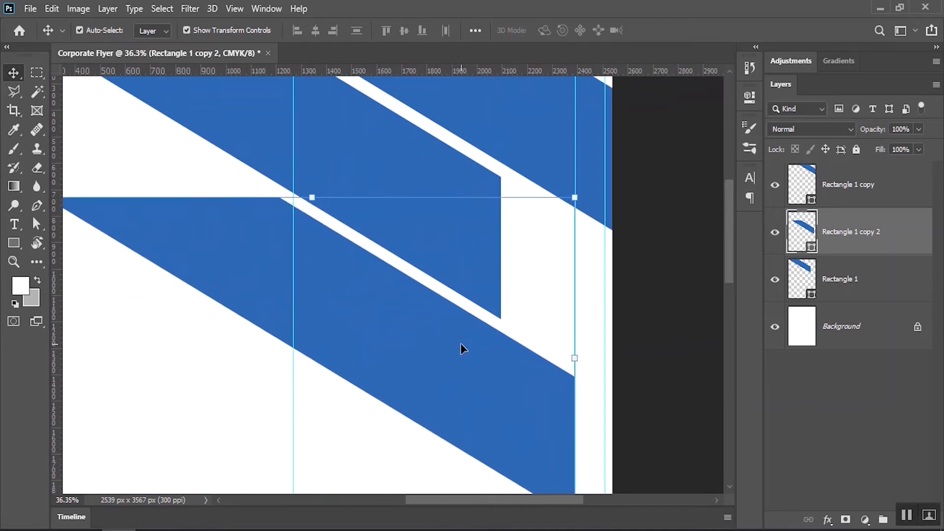
Reshape the third band by moving its left corner up-left and its right corners down
click(37, 224)
drag(280, 199, 109, 94)
drag(447, 284, 385, 182)
drag(535, 261, 548, 445)
drag(445, 279, 466, 285)
scroll(466, 285, down, 4)
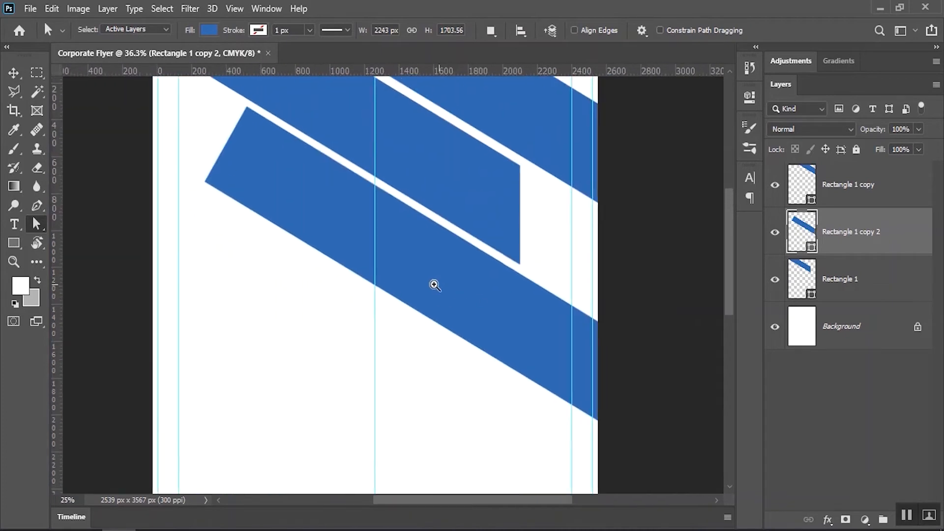
Cut the middle band's left end flat with Subtract Front Shape and merge shape components
key(u)
click(429, 31)
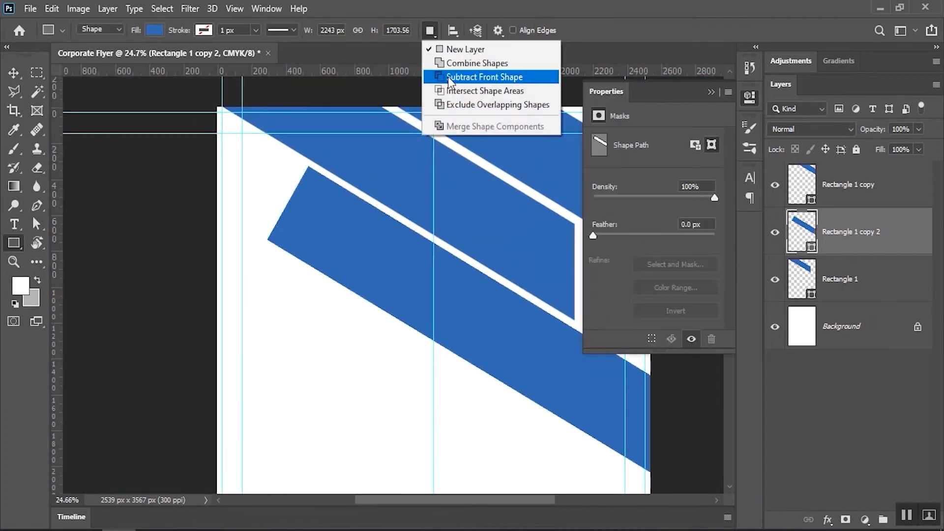
click(448, 78)
mouse_move(241, 146)
mouse_down()
mouse_move(311, 296)
mouse_move(319, 343)
mouse_up()
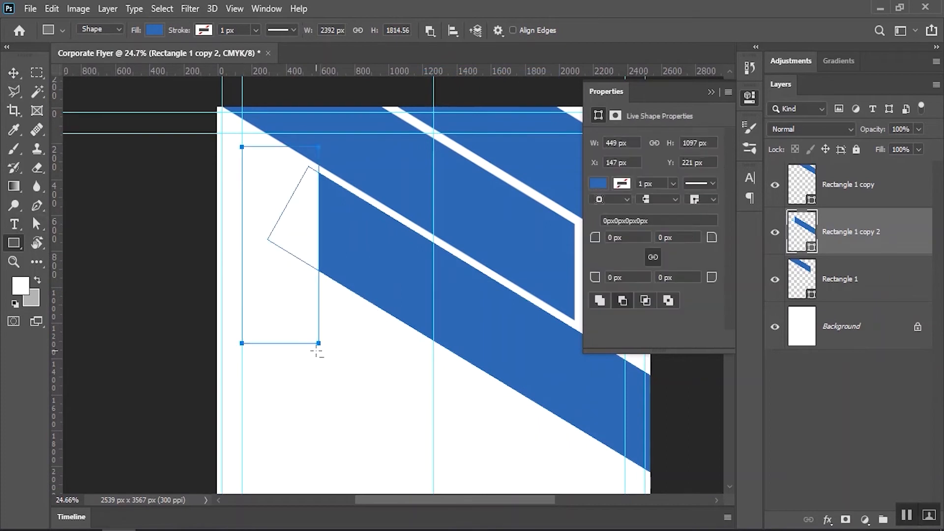
click(438, 27)
click(472, 127)
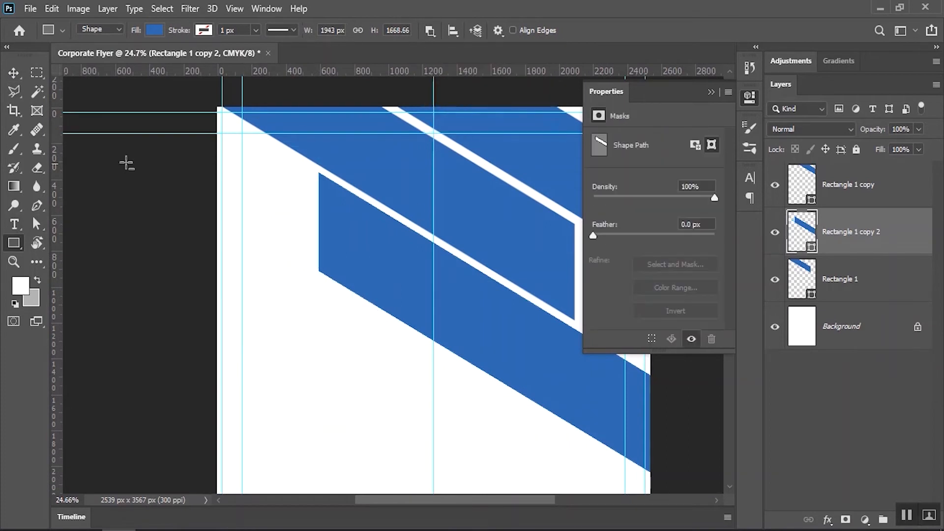
Duplicate the Rectangle 1 band layer and move the copy down and left
click(14, 73)
scroll(373, 231, right, 3)
scroll(373, 231, down, 1)
click(812, 278)
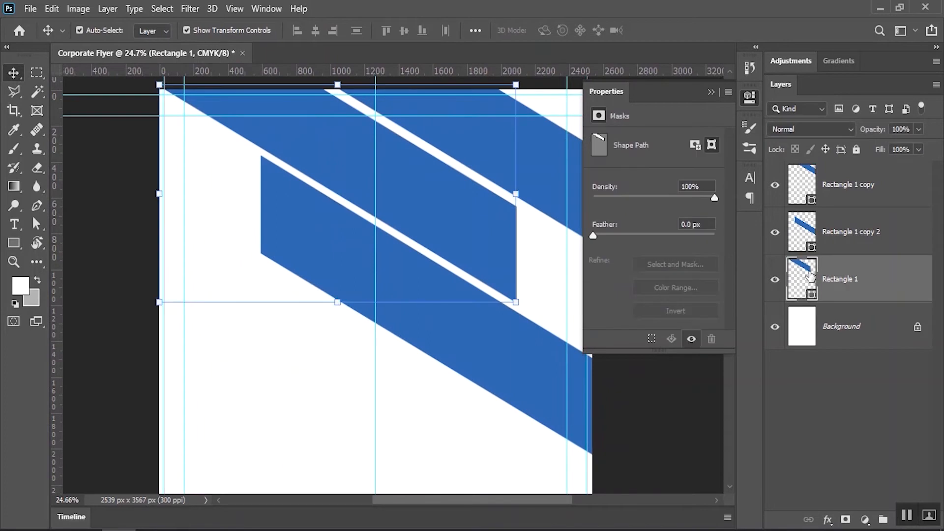
drag(858, 284, 903, 526)
drag(443, 252, 367, 450)
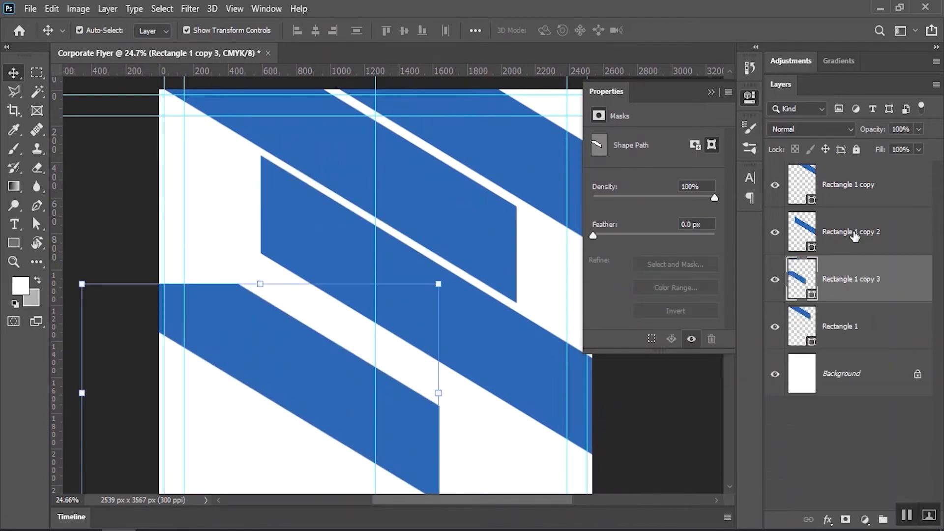
Give the band copy a darker blue fill, flip it horizontally and shift it right
double_click(809, 287)
click(712, 279)
click(891, 189)
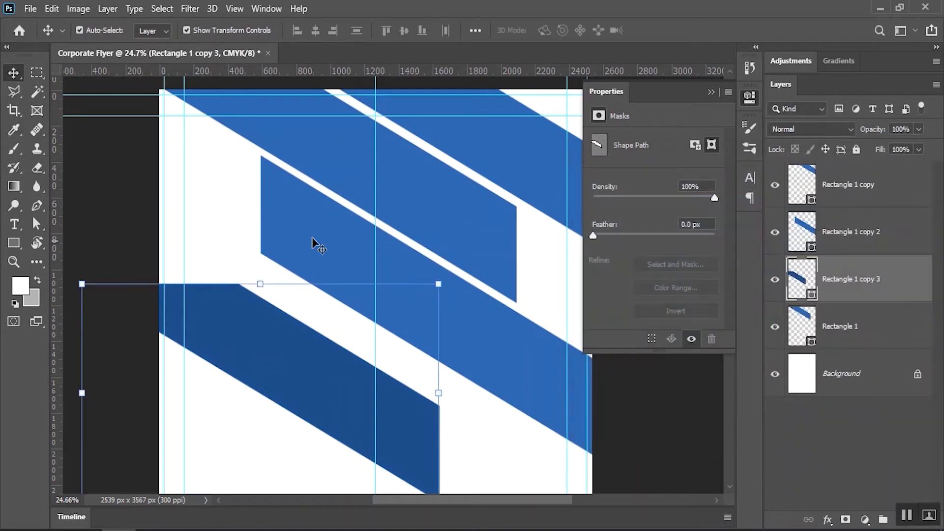
click(52, 9)
mouse_move(136, 338)
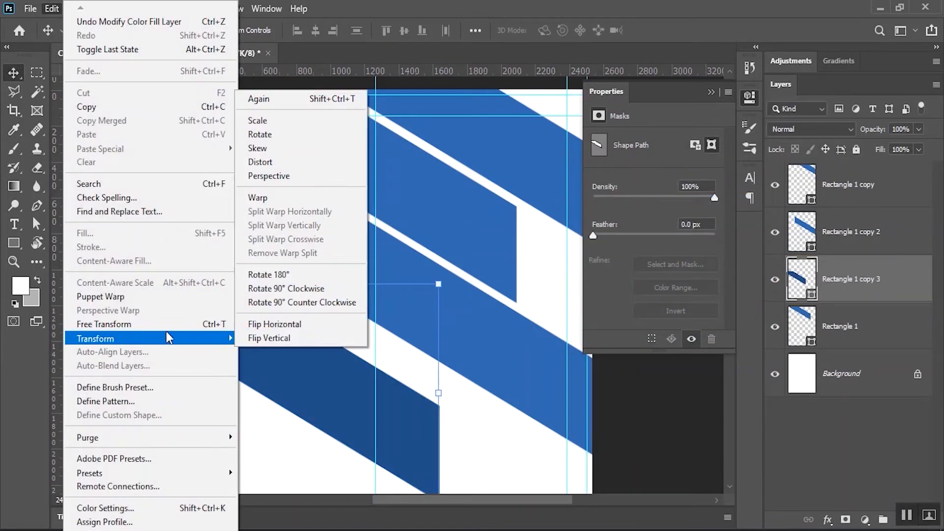
click(292, 324)
drag(310, 350, 391, 304)
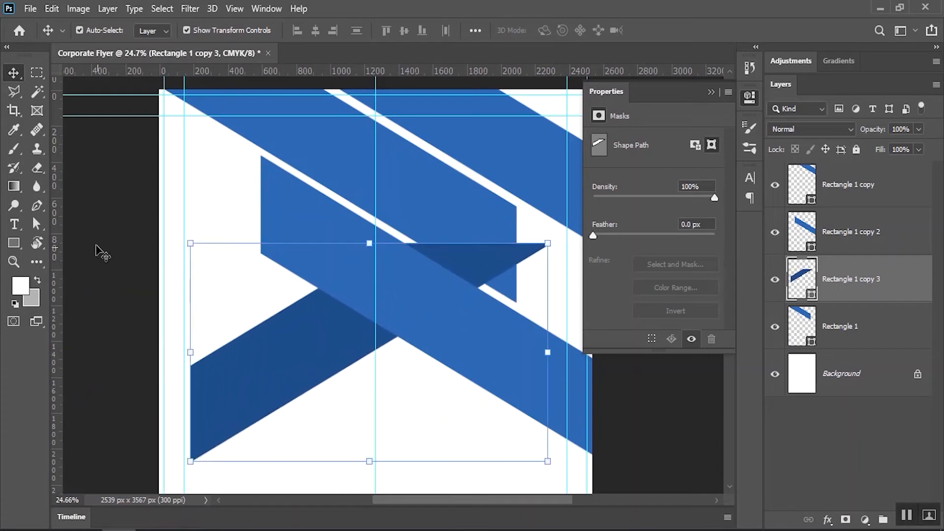
Cut away most of the dark shape with Subtract Front Shape, leaving a small piece
click(18, 243)
click(431, 32)
click(459, 96)
drag(173, 333, 288, 477)
click(429, 30)
click(472, 125)
Place the dark piece along the top band's edge, below Rectangle 1 in the layer stack
click(15, 74)
drag(231, 373, 305, 163)
drag(250, 180, 275, 181)
drag(837, 284, 842, 347)
drag(391, 136, 404, 232)
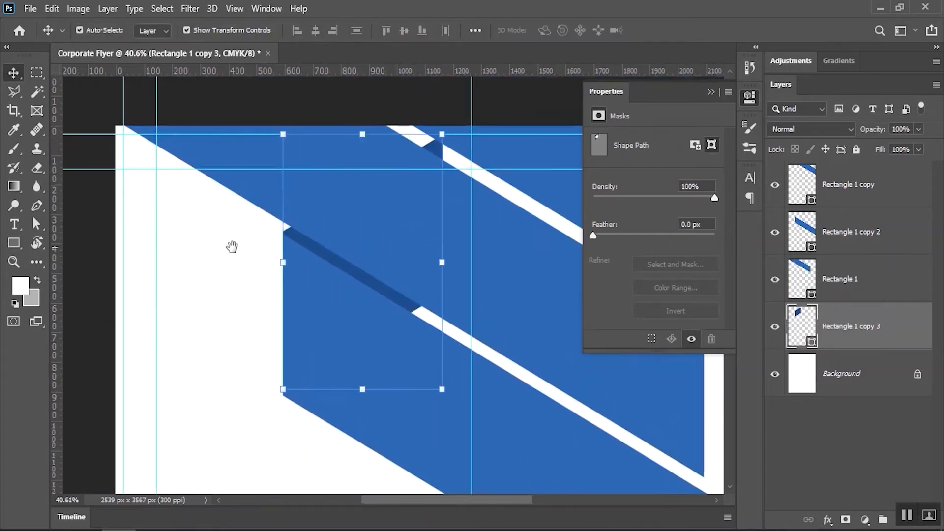
click(34, 225)
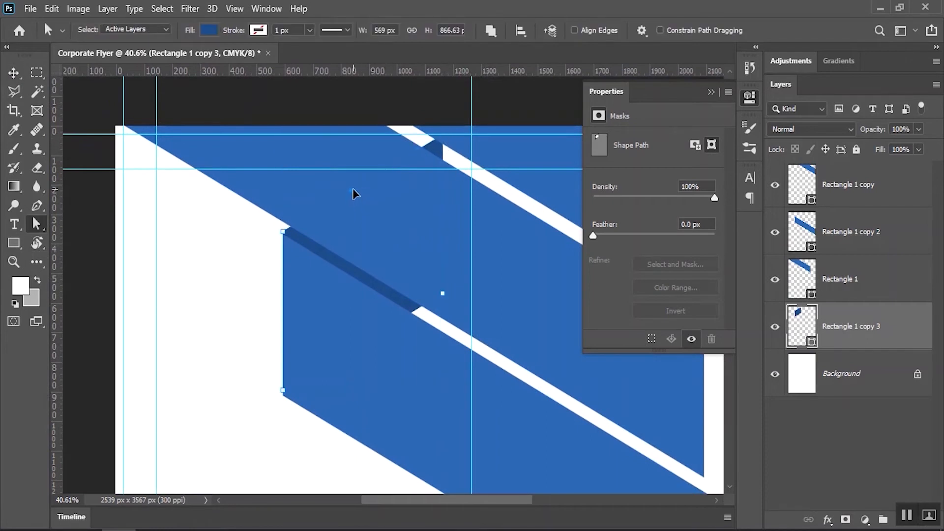
click(220, 276)
drag(413, 279, 398, 259)
drag(287, 215, 406, 215)
key(v)
drag(245, 189, 245, 191)
Duplicate the dark strip and align the copy flush with the band's right end
drag(860, 329, 904, 528)
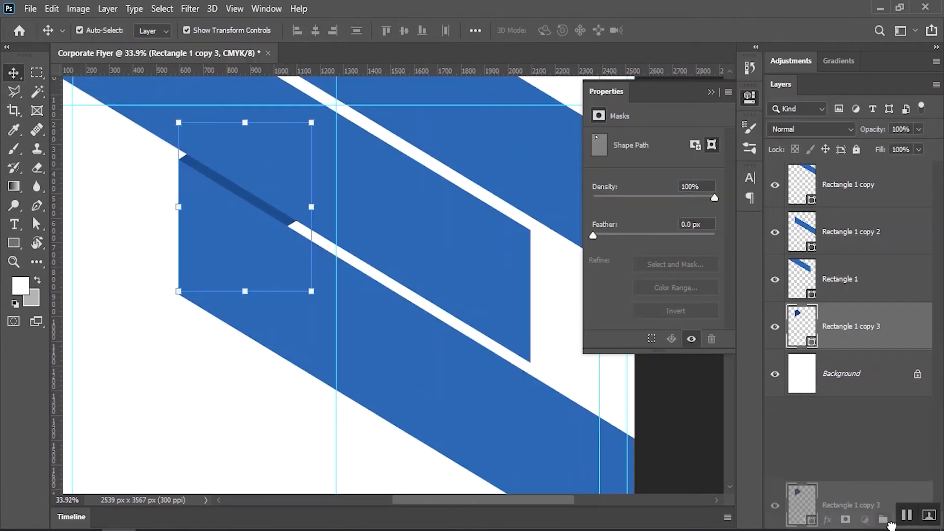
drag(283, 215, 509, 368)
scroll(511, 368, up, 7)
drag(485, 303, 467, 326)
drag(466, 326, 546, 326)
drag(471, 349, 459, 337)
scroll(526, 359, up, 2)
key(Left)
key(Left)
key(Left)
key(Left)
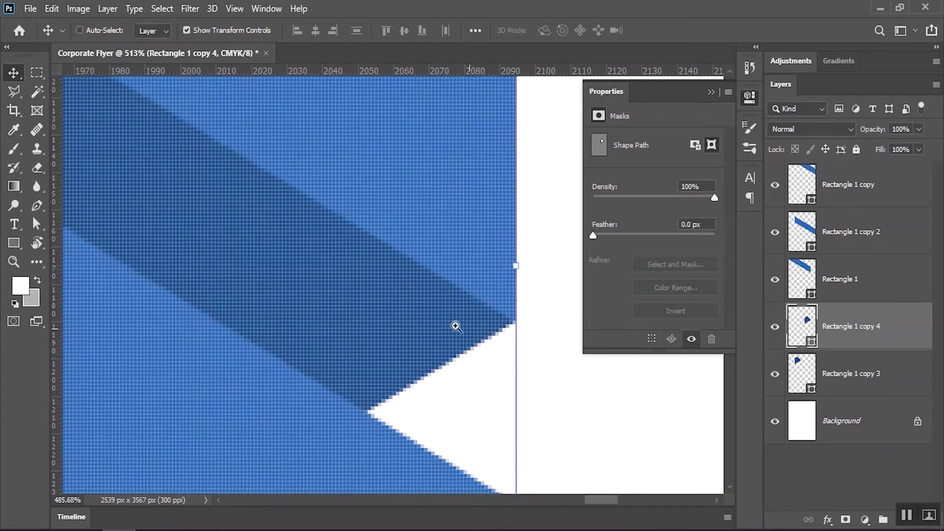
drag(482, 330, 334, 308)
click(34, 225)
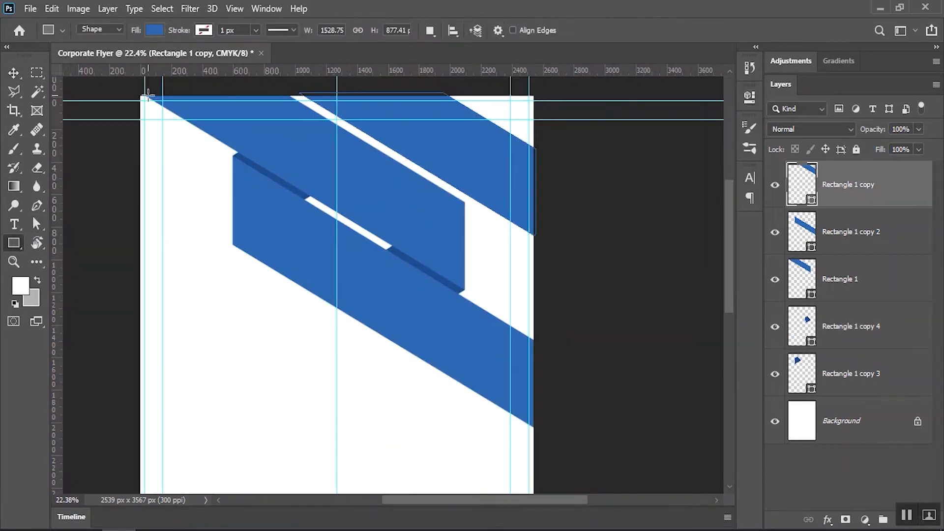
Draw a large blue rectangle over the upper page from the top-left corner and convert it to a smart object
drag(146, 91, 539, 431)
drag(538, 428, 539, 429)
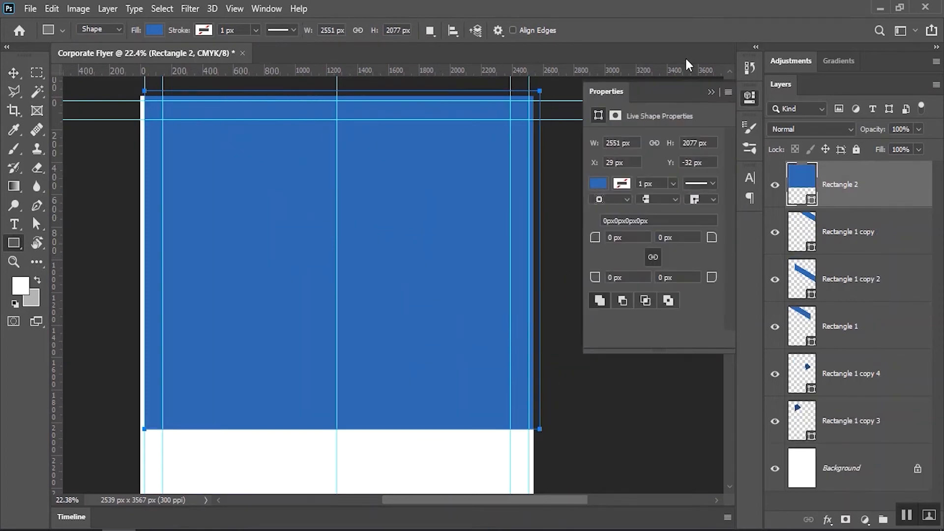
click(711, 93)
right_click(872, 186)
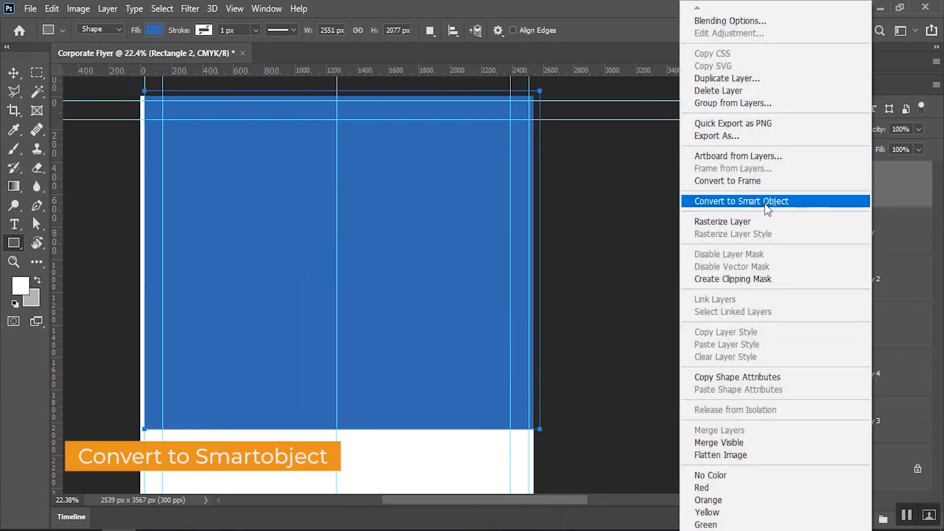
click(766, 205)
double_click(841, 186)
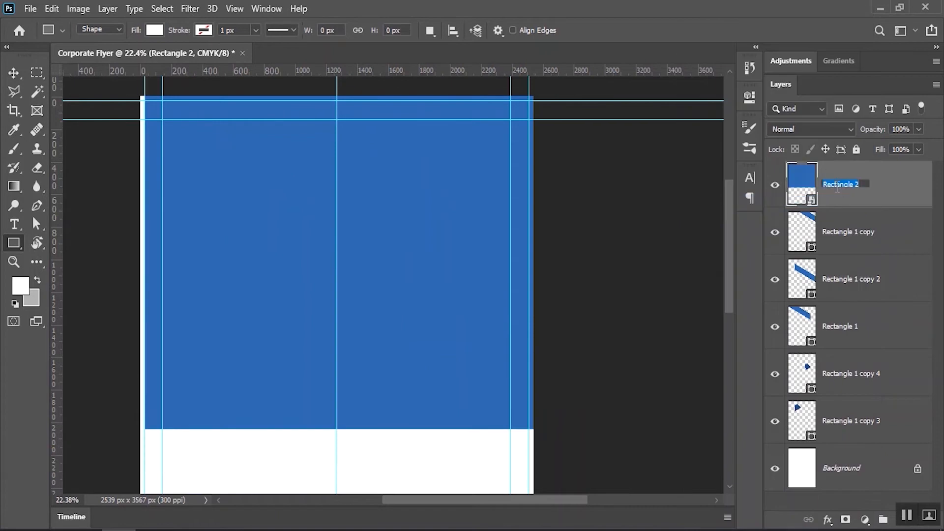
Rename the big rectangle layer to Image and open its smart-object contents
text(Image)
key(Return)
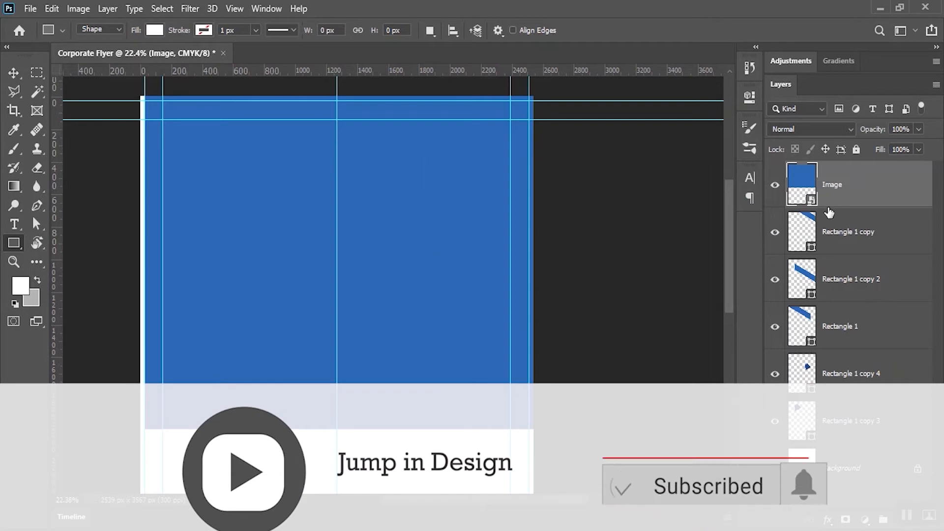
right_click(866, 185)
click(708, 177)
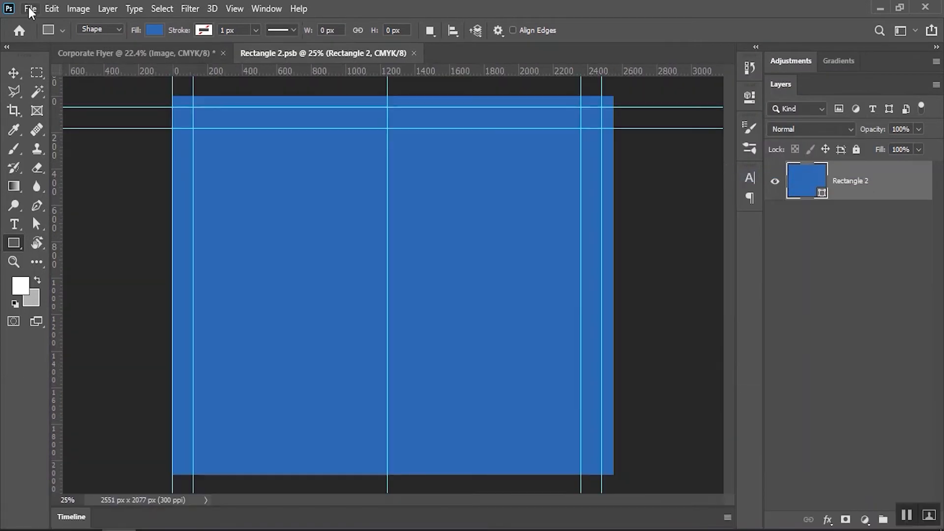
Place the embedded office photo of a man on the phone, enlarge it and shift it right
click(29, 9)
click(73, 280)
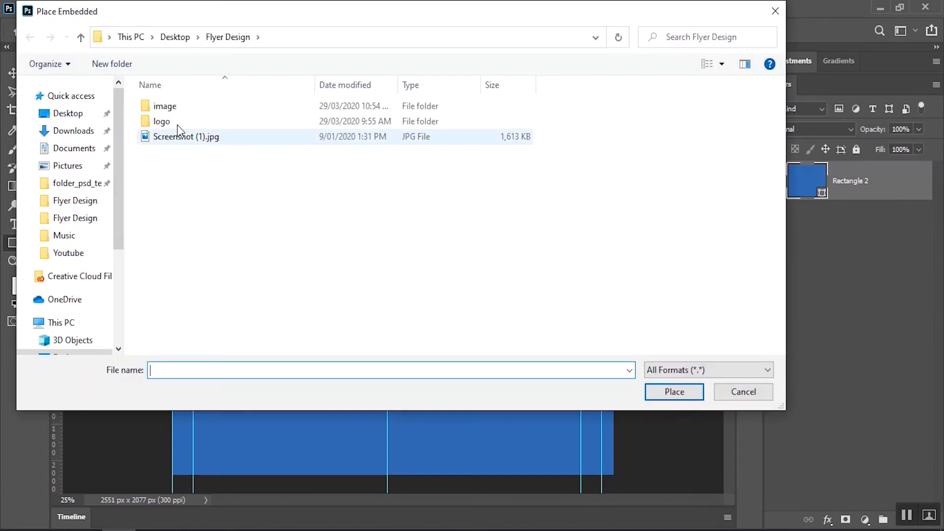
double_click(166, 105)
double_click(182, 129)
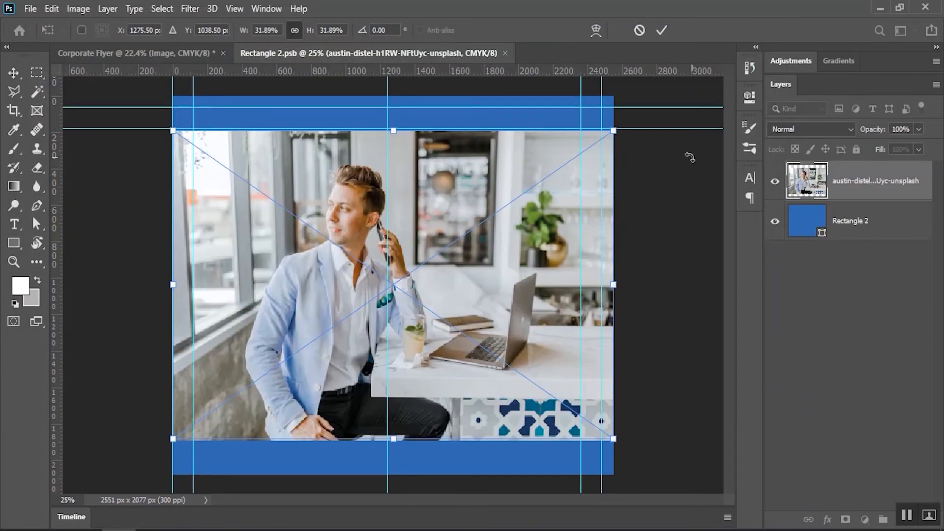
drag(611, 133, 664, 95)
drag(461, 196, 510, 198)
click(662, 30)
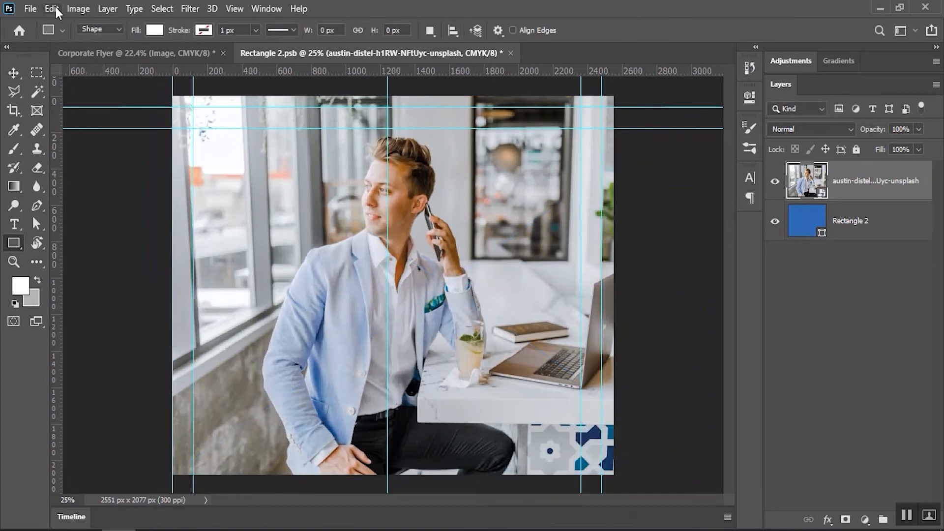
Save the smart object's contents and close it to return to the flyer
click(30, 8)
click(49, 184)
click(505, 53)
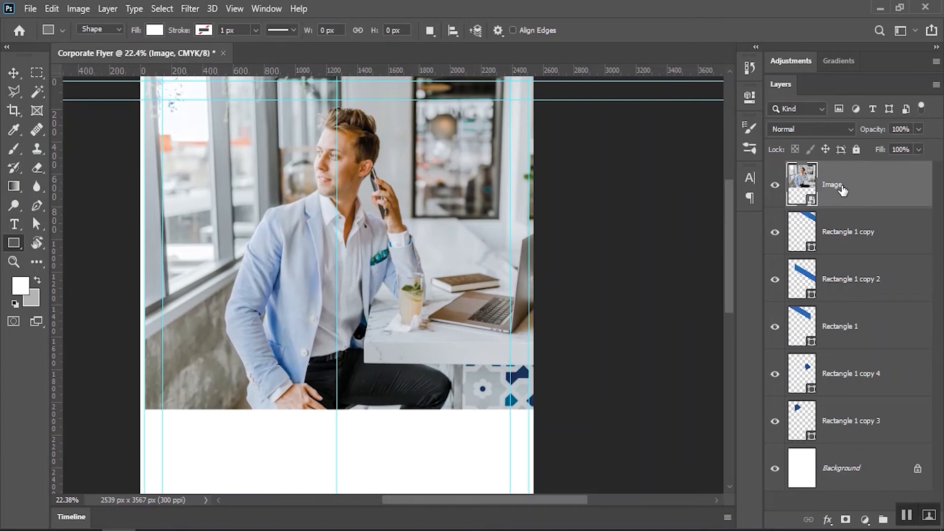
Clip the Image photo and two duplicates, Image copy and Image copy 2, into the three blue bands
right_click(886, 184)
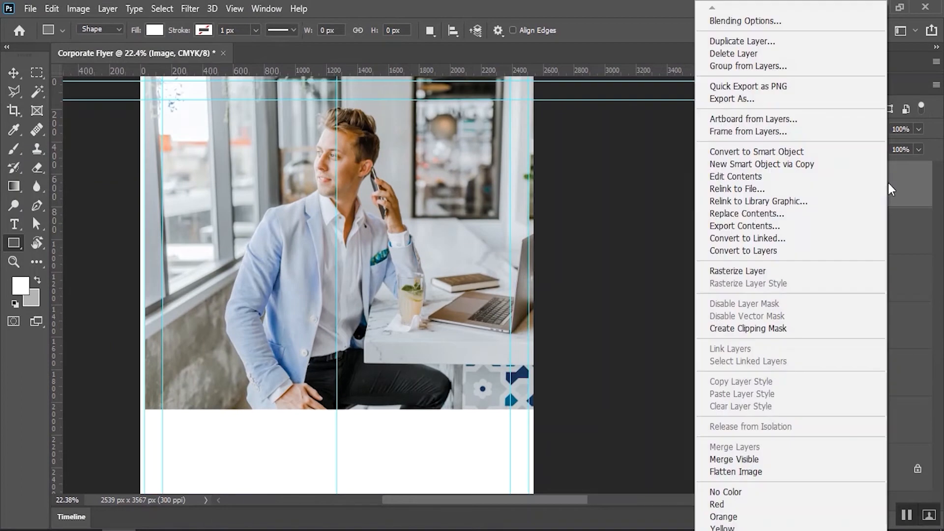
click(735, 328)
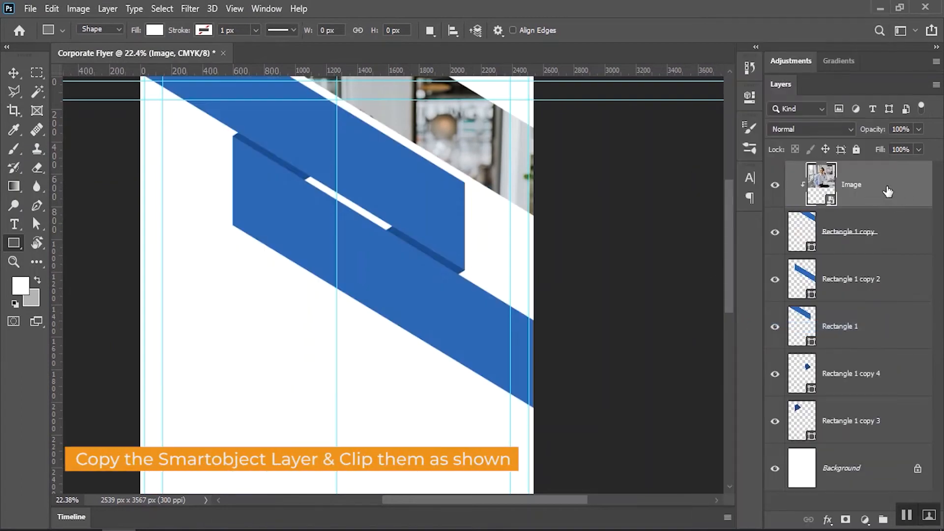
drag(885, 185, 878, 277)
right_click(881, 284)
click(746, 328)
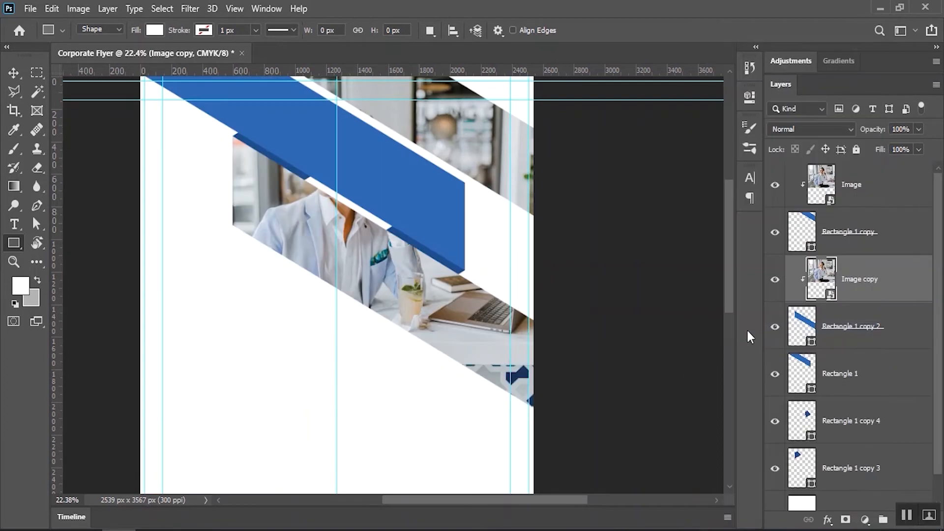
scroll(882, 284, down, 1)
drag(875, 257, 863, 365)
right_click(873, 370)
click(782, 328)
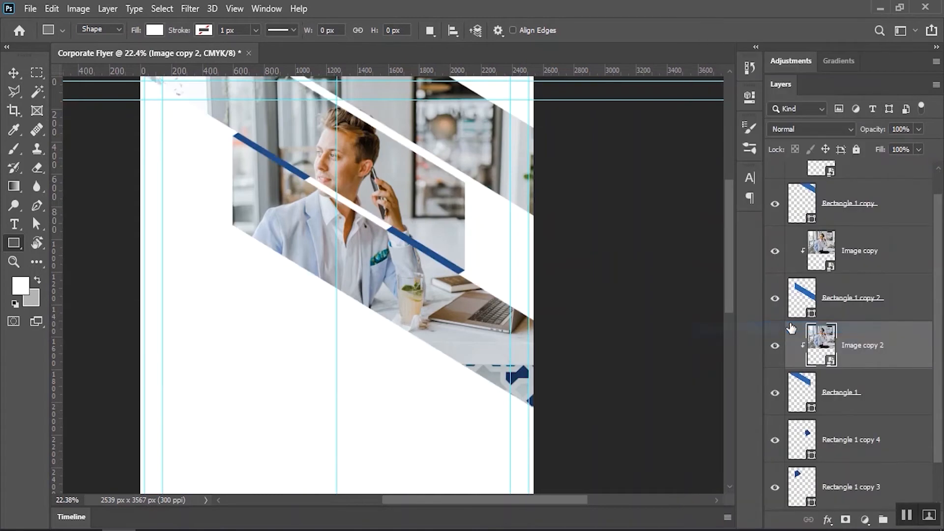
Duplicate Rectangle 1 above the photo copy and set it to Multiply at 73% opacity
key(v)
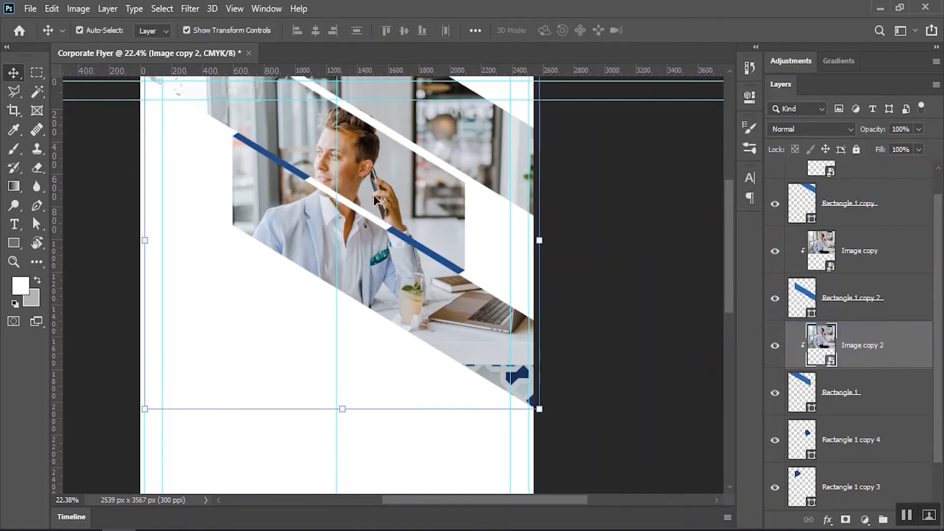
click(775, 393)
click(775, 393)
drag(863, 397, 819, 338)
click(852, 129)
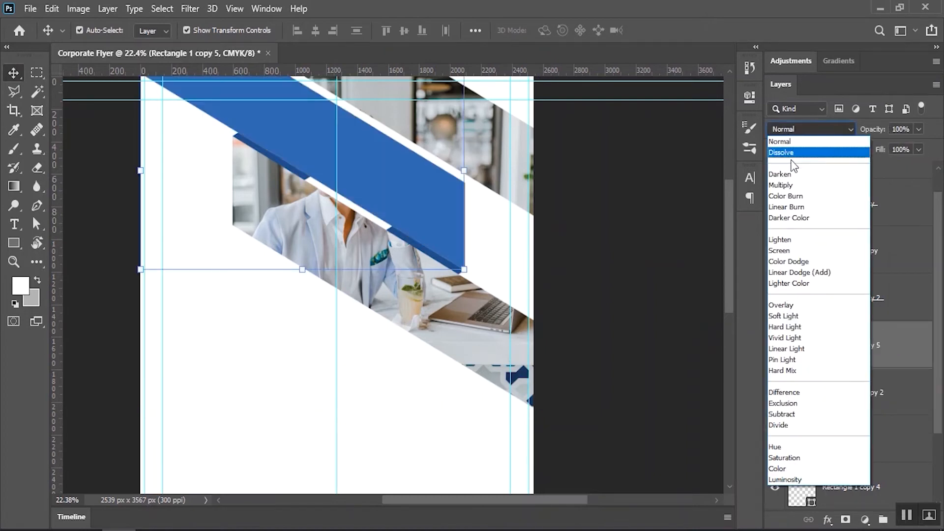
click(778, 186)
drag(880, 132, 866, 134)
Select the small dark piece Rectangle 1 copy 3 and duplicate its layer
click(642, 278)
mouse_move(289, 152)
mouse_down()
mouse_move(333, 152)
mouse_move(291, 156)
mouse_up()
drag(368, 252, 441, 227)
click(354, 142)
drag(853, 484, 885, 519)
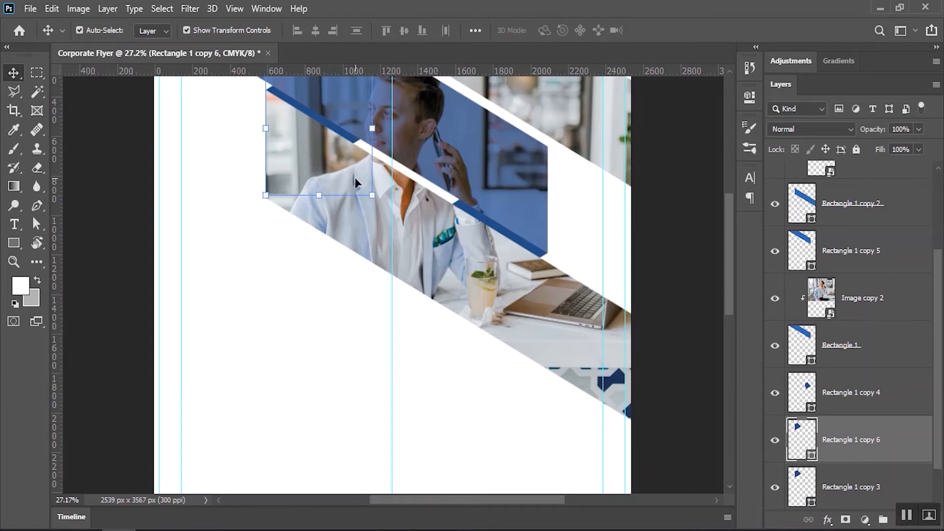
Move the duplicated dark triangle piece down-left into place on the page
drag(354, 139, 381, 317)
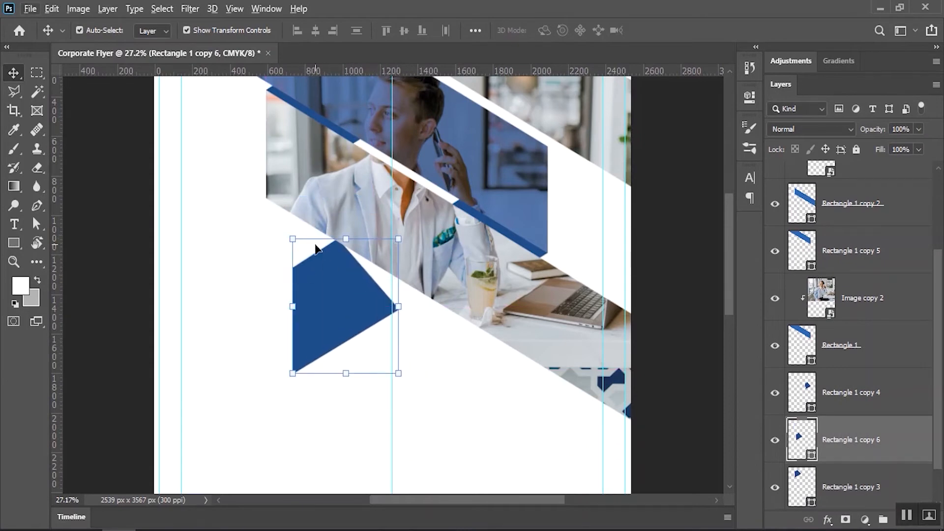
drag(319, 271, 278, 280)
scroll(842, 414, down, 1)
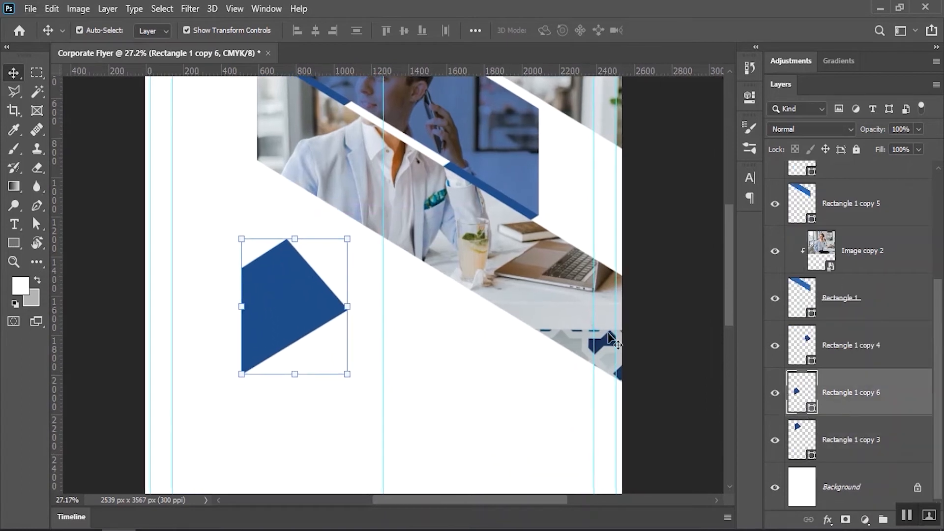
scroll(323, 219, up, 3)
drag(288, 316, 421, 189)
drag(384, 255, 307, 330)
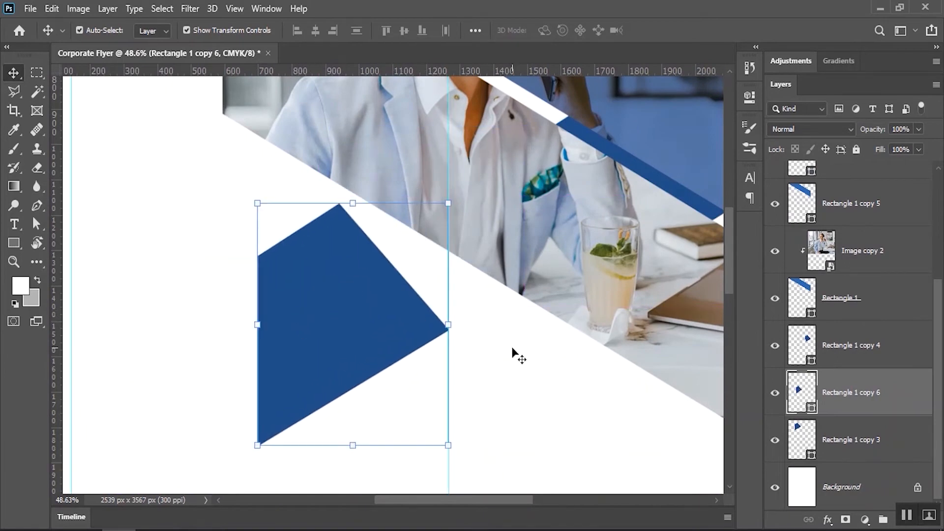
Duplicate the blue band layer and transform the copy down-left across the blue shape
drag(835, 298, 818, 373)
drag(462, 242, 396, 230)
key(ctrl+t)
drag(543, 137, 500, 252)
Subtract the band copy from Rectangle 1 copy 6 and merge the shape components into one triangle
click(685, 31)
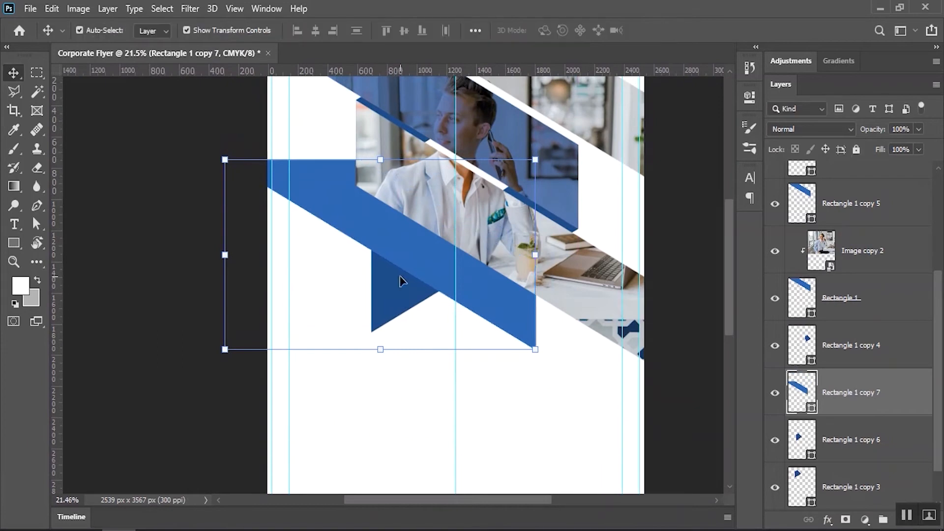
shift+click(399, 282)
click(108, 10)
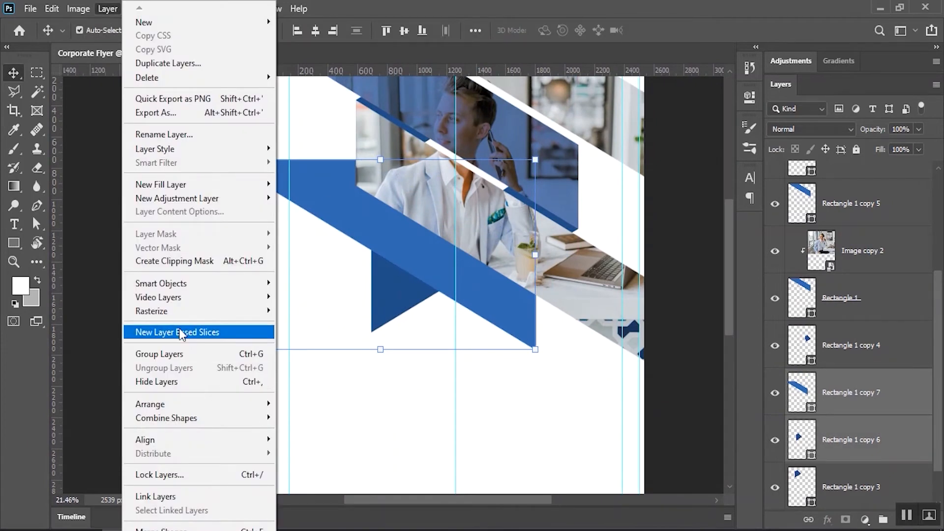
mouse_move(206, 417)
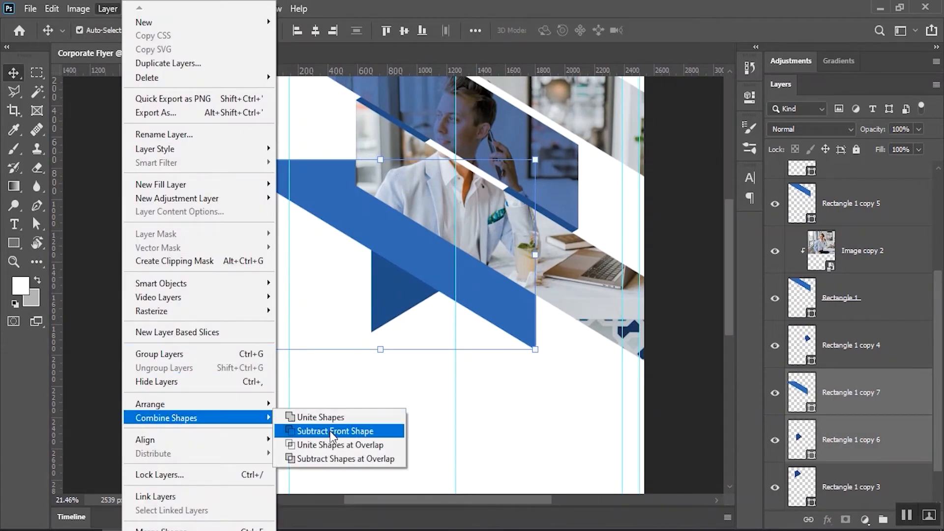
click(346, 430)
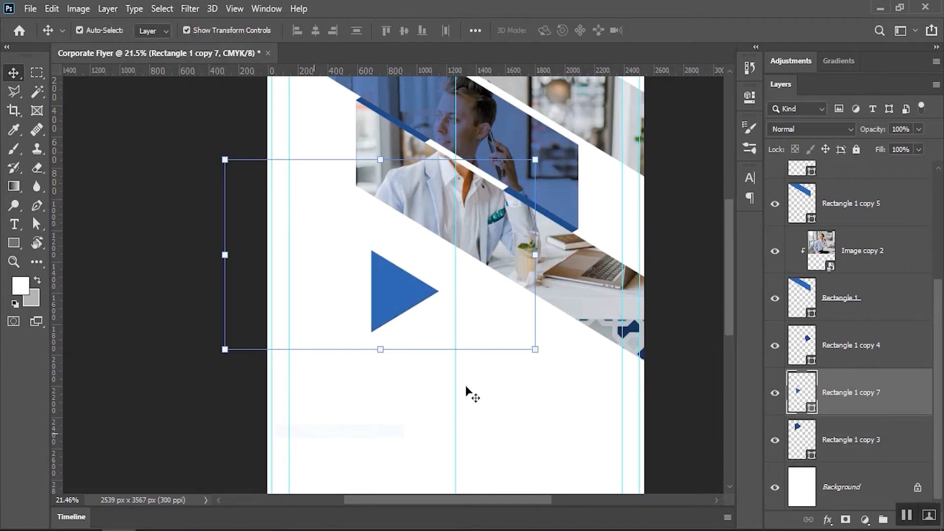
click(14, 243)
click(430, 30)
click(482, 126)
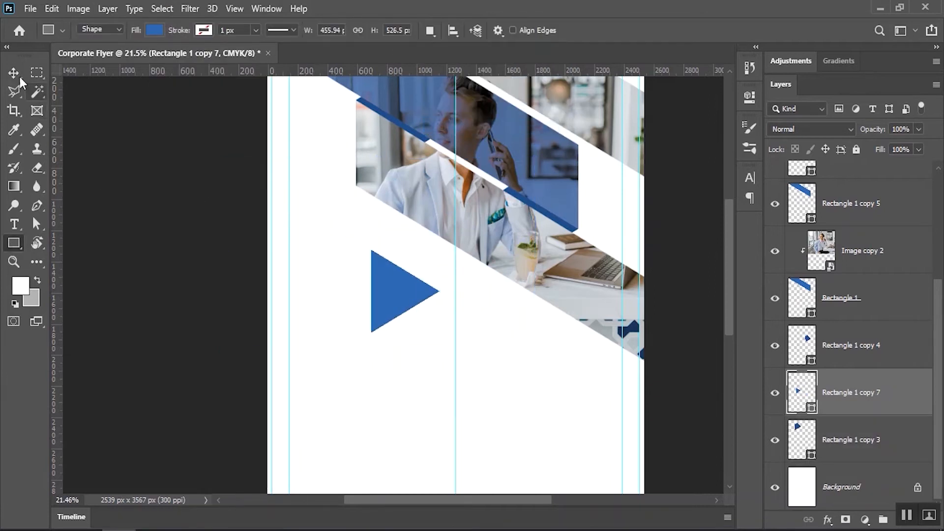
Resize the triangle to about 90% and position it just below the photo band
key(v)
drag(440, 247, 451, 231)
drag(412, 291, 423, 261)
click(683, 30)
drag(419, 293, 450, 290)
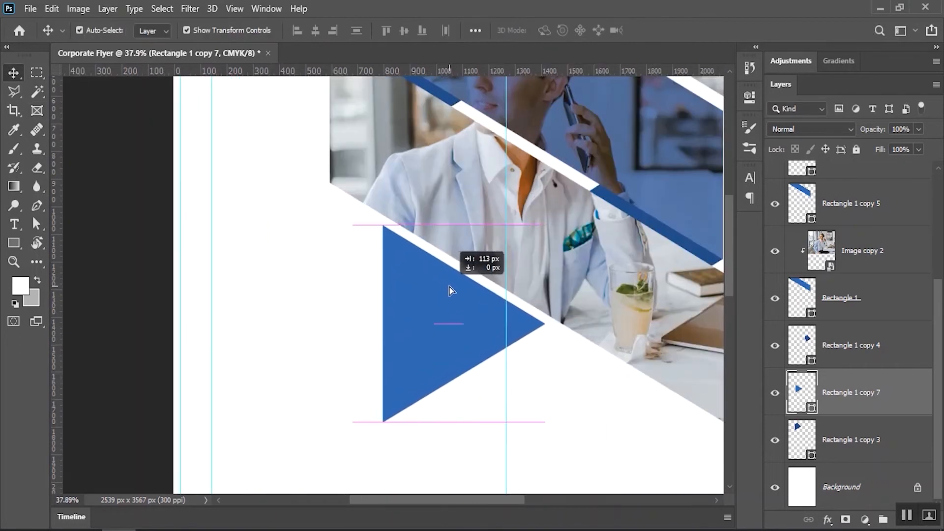
drag(544, 224, 531, 241)
drag(468, 322, 479, 314)
key(Down)
key(Down)
key(Down)
key(Down)
key(Down)
key(Down)
key(Down)
key(Down)
key(Down)
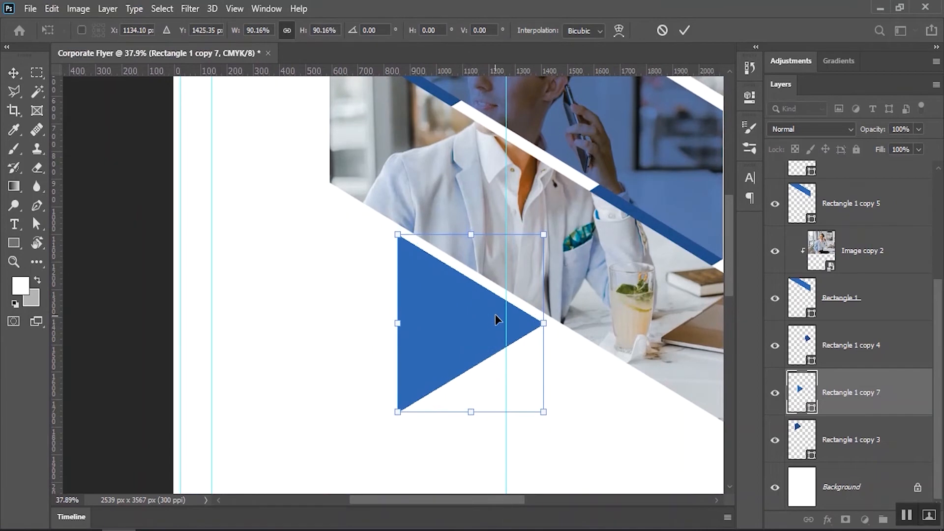
key(Up)
key(Up)
key(Up)
key(Up)
Move the triangle layer up, then duplicate the photo above it and clip it in as Image copy 3
click(684, 30)
scroll(502, 253, down, 2)
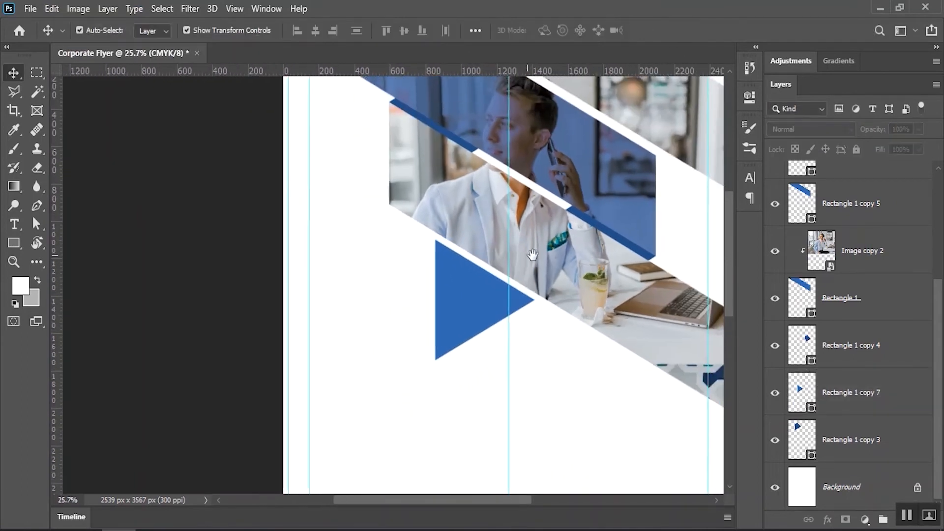
drag(587, 278, 573, 264)
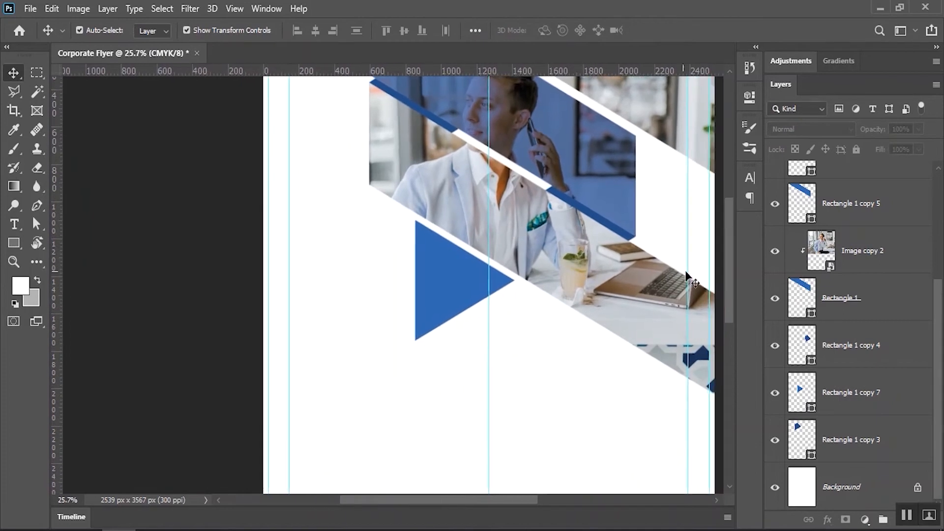
click(831, 261)
click(837, 391)
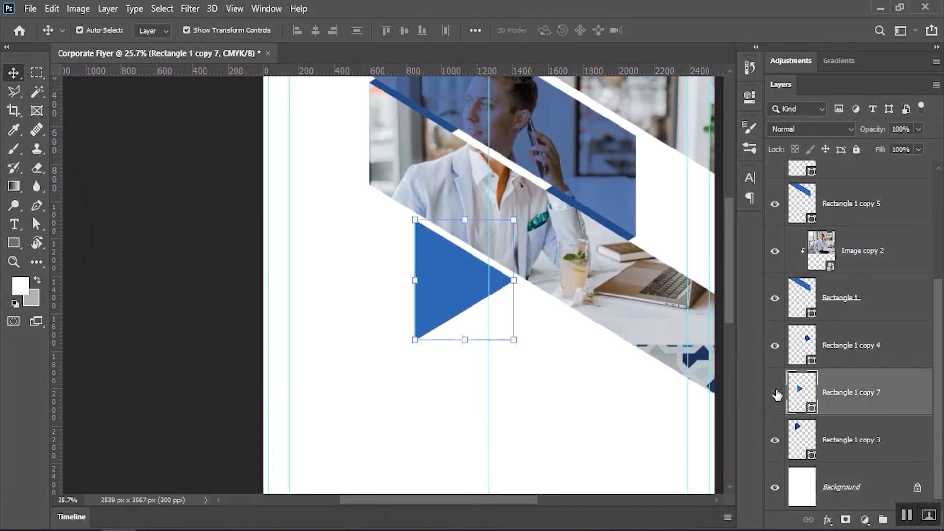
drag(839, 390, 855, 321)
drag(871, 252, 846, 342)
key(ctrl+alt+g)
Duplicate the triangle above the photo as Rectangle 1 copy 8, set to Multiply at 77% opacity
drag(832, 380, 834, 322)
click(837, 132)
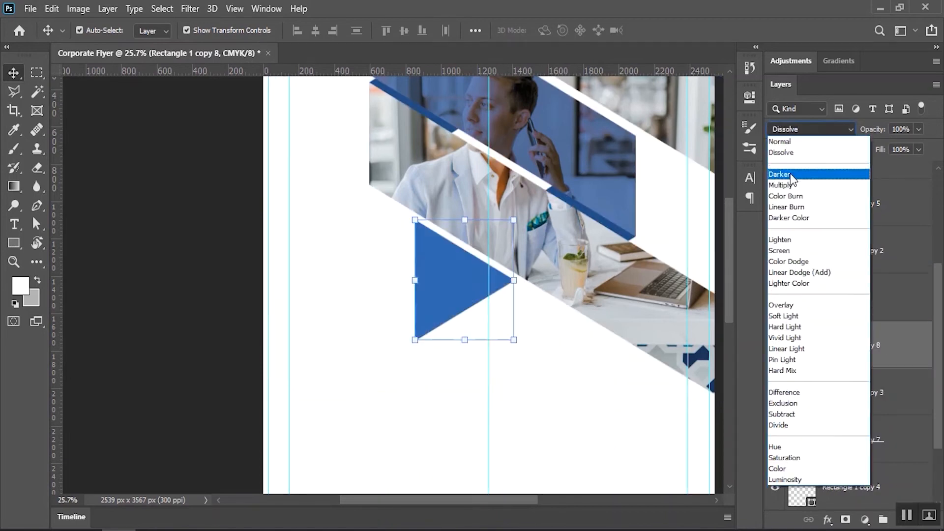
click(791, 180)
click(841, 201)
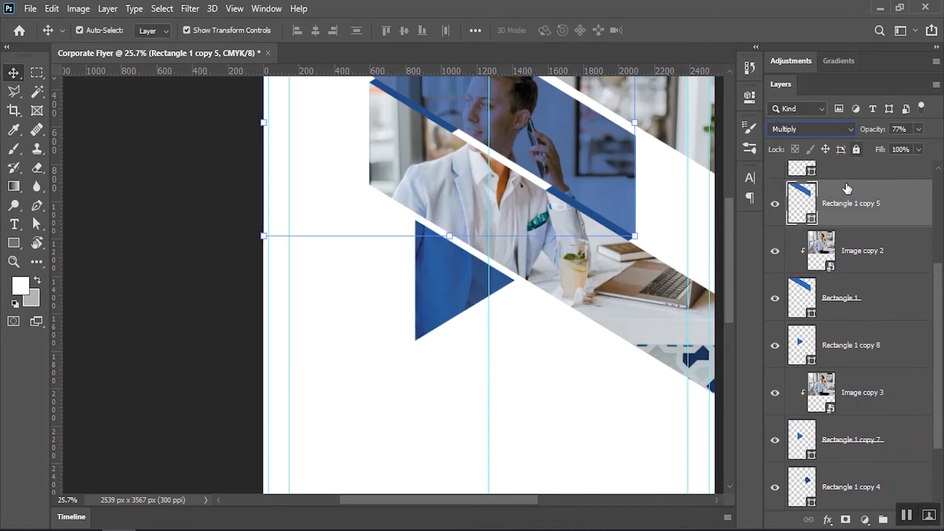
click(827, 335)
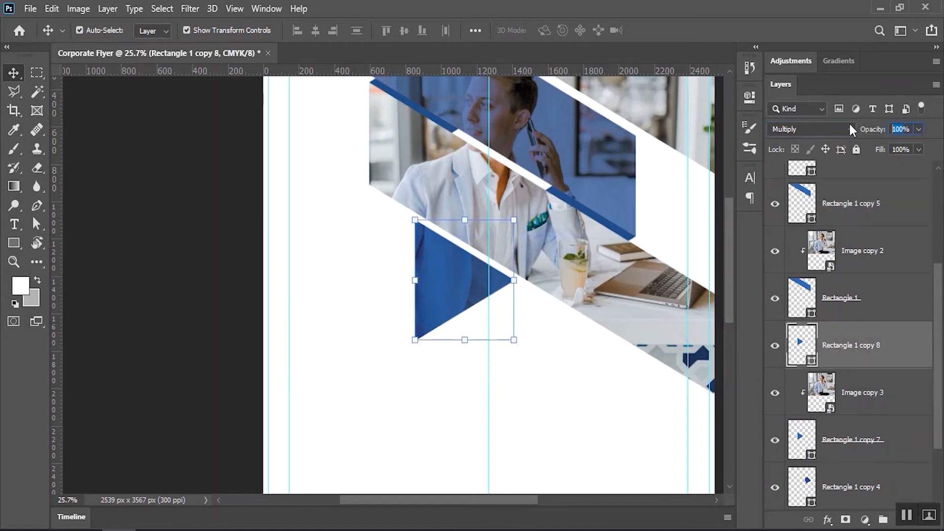
text(77)
click(534, 393)
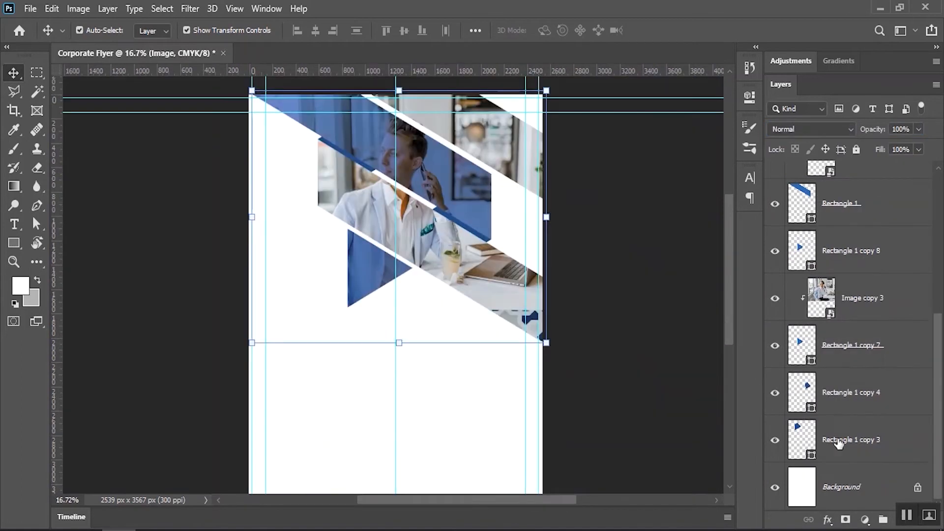
Group the artwork layers as Main Group and scale the group down to about 94%
shift+click(837, 437)
click(107, 9)
click(164, 360)
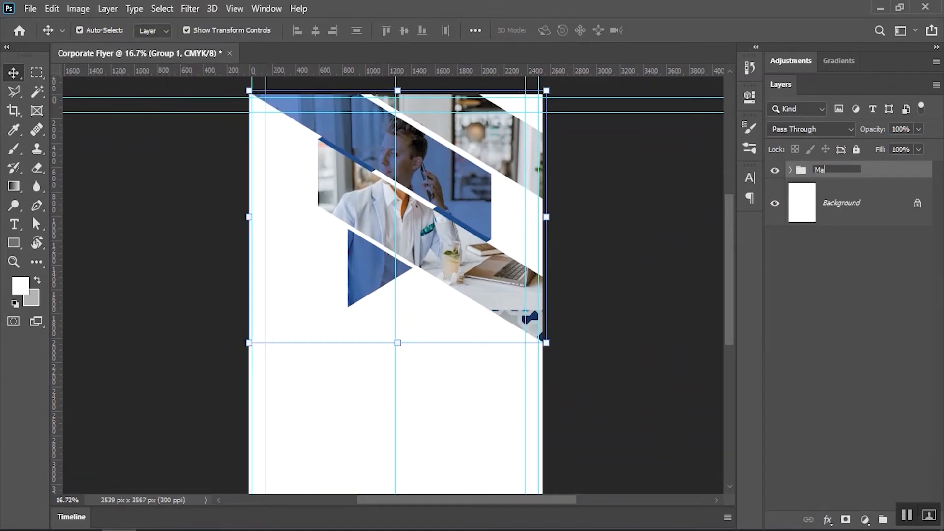
key(Return)
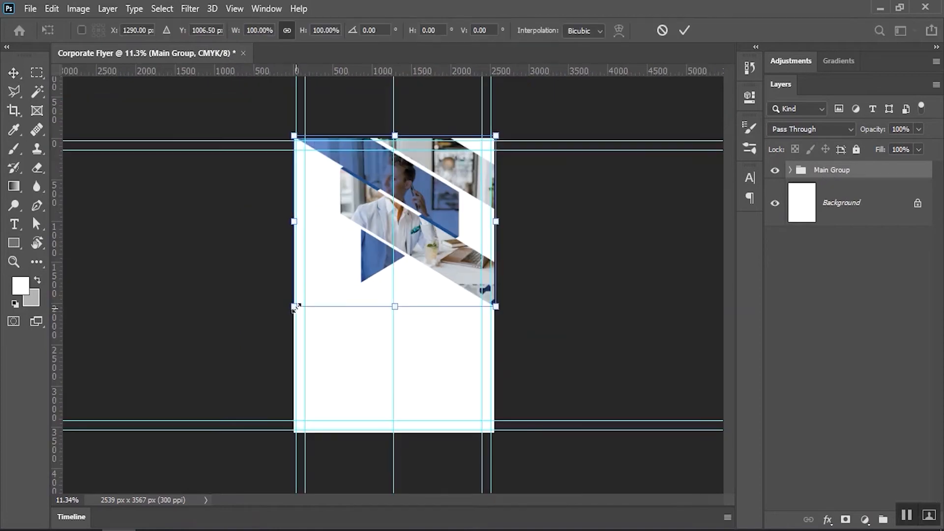
drag(295, 305, 301, 299)
scroll(359, 178, up, 5)
drag(409, 169, 421, 197)
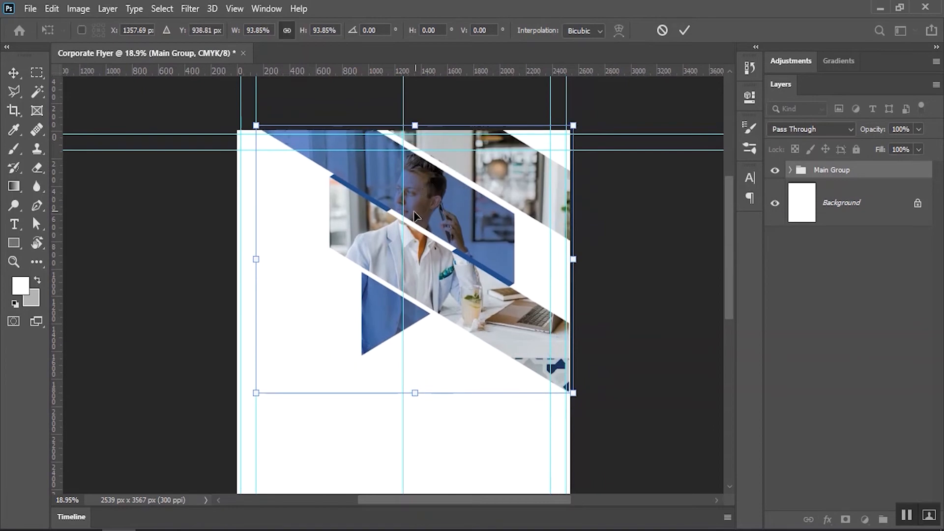
click(683, 30)
Inspect the Rectangle 1 copy 8 and Image copy 3 layers, undoing a stray layer move
ctrl+click(674, 185)
scroll(448, 244, down, 3)
scroll(449, 244, up, 3)
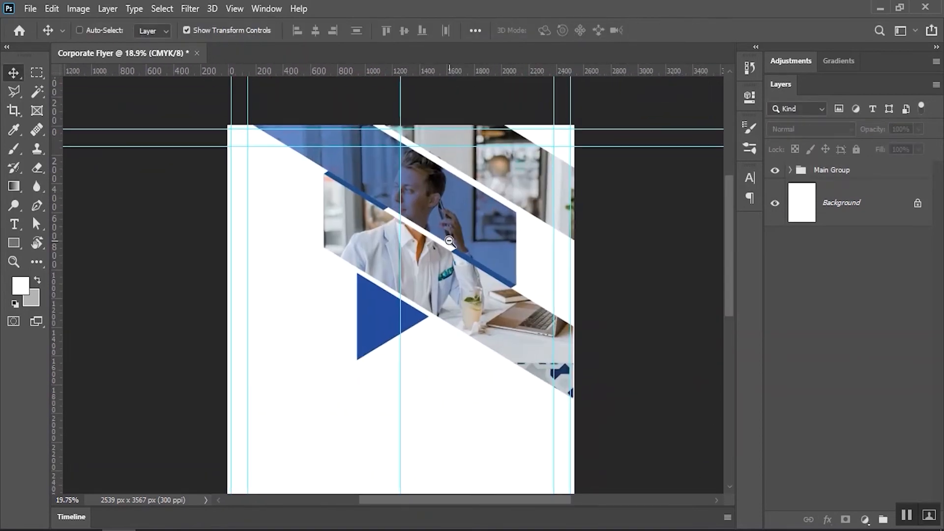
ctrl+click(384, 322)
scroll(883, 278, down, 2)
mouse_move(880, 322)
mouse_down()
mouse_move(885, 350)
mouse_move(880, 316)
mouse_up()
key(ctrl+z)
scroll(877, 353, down, 1)
click(871, 407)
click(841, 345)
click(618, 315)
scroll(828, 241, up, 4)
Collapse Main Group and lock it against changes
click(790, 170)
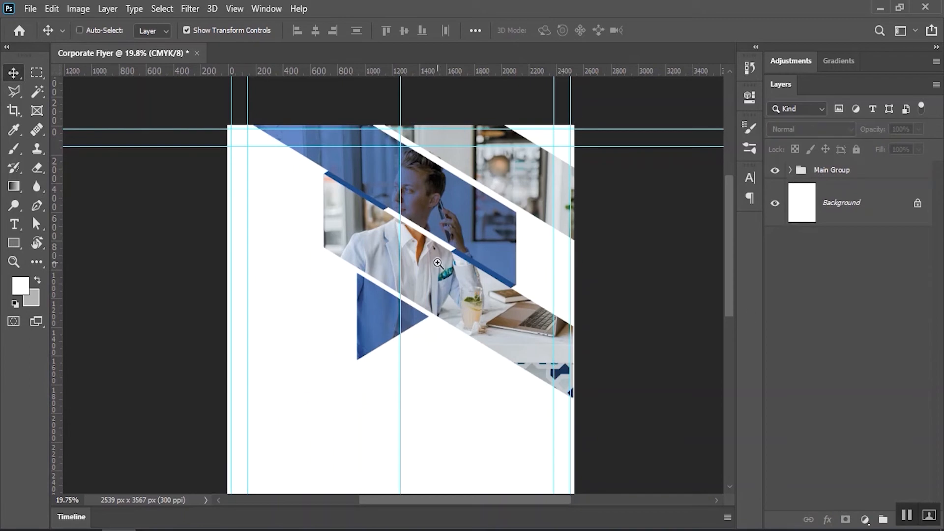
click(829, 172)
click(857, 149)
Place Logo.psd embedded, move it to the top-left and scale it to about 70%
click(30, 9)
click(74, 282)
double_click(192, 105)
drag(388, 315, 280, 216)
drag(276, 196, 312, 206)
Make the logo's C white by hiding its Color Overlay, save Logo.psd, and set the logo lower
click(662, 30)
double_click(802, 184)
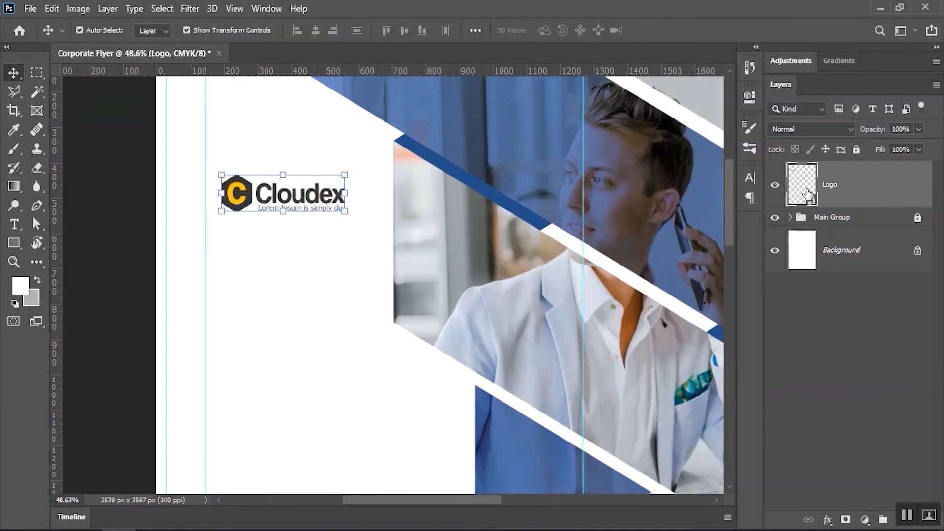
click(537, 318)
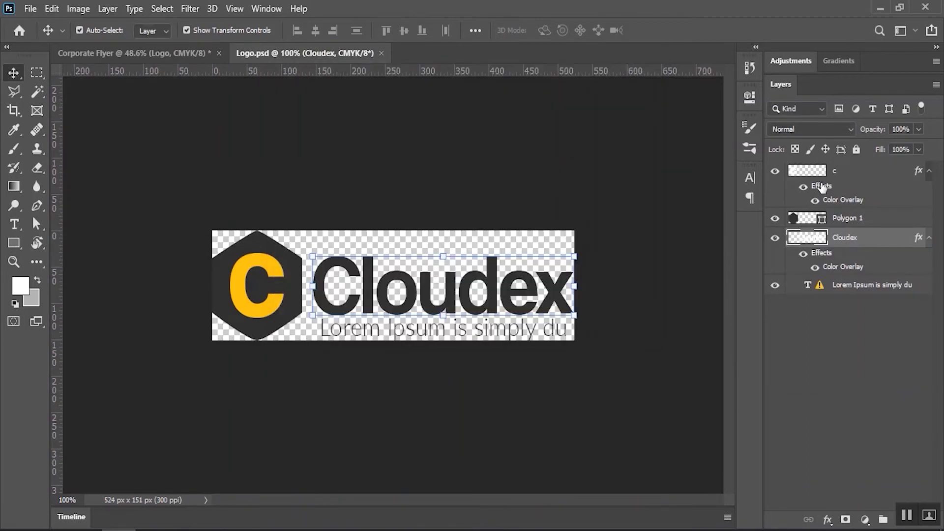
click(820, 186)
click(803, 186)
click(30, 8)
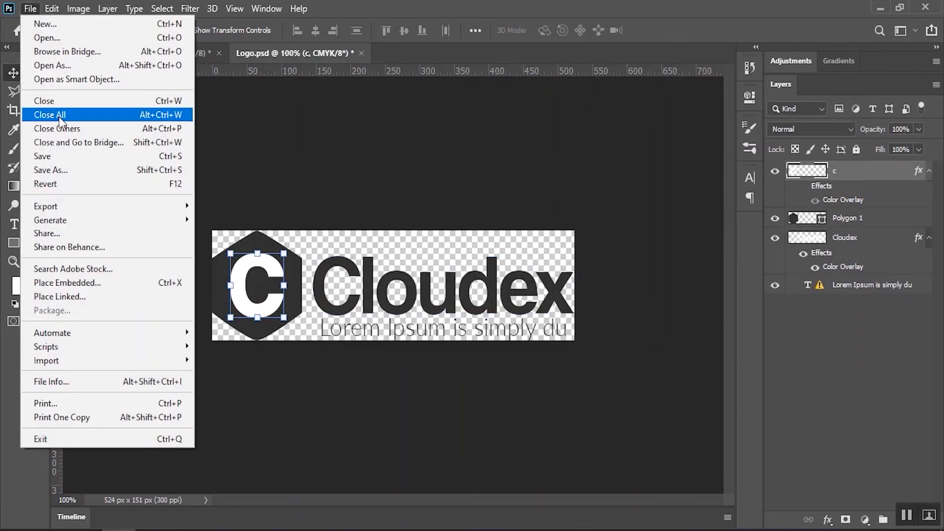
click(30, 154)
click(356, 53)
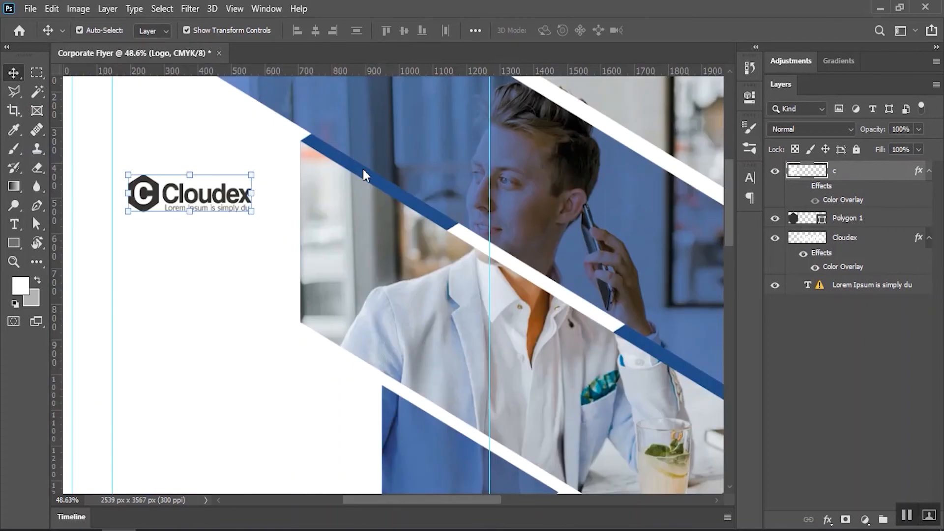
drag(258, 224, 224, 222)
drag(265, 302, 330, 246)
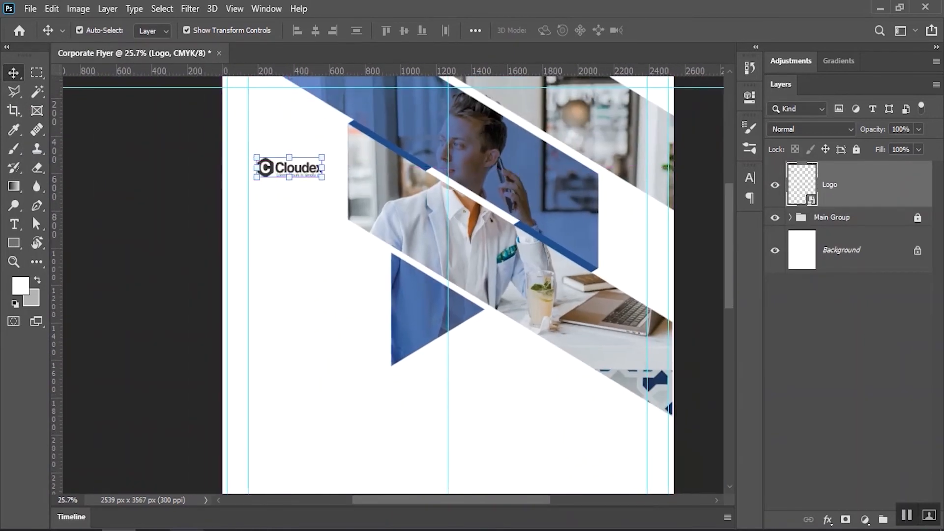
Copy the headline lines of text from the notes in Notepad
key(alt+Tab)
scroll(313, 316, up, 3)
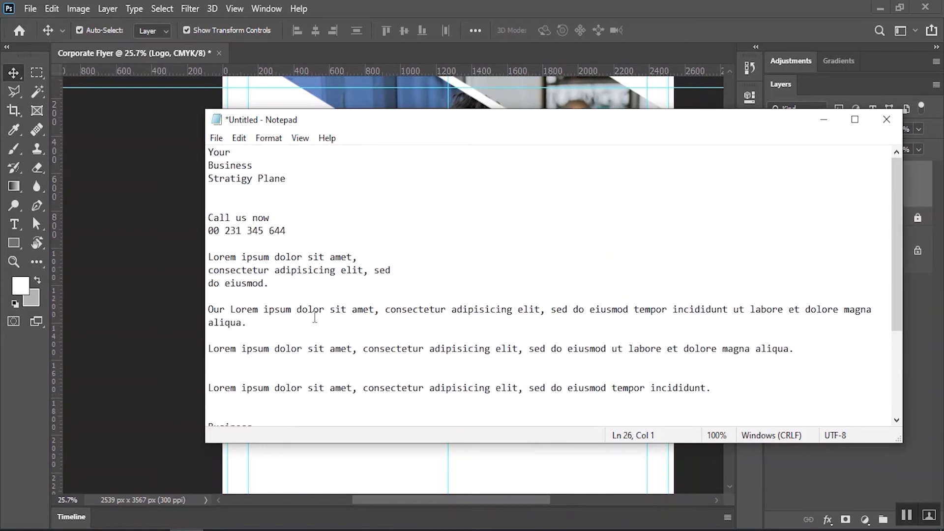
drag(289, 178, 214, 163)
click(245, 138)
click(270, 191)
key(alt+Tab)
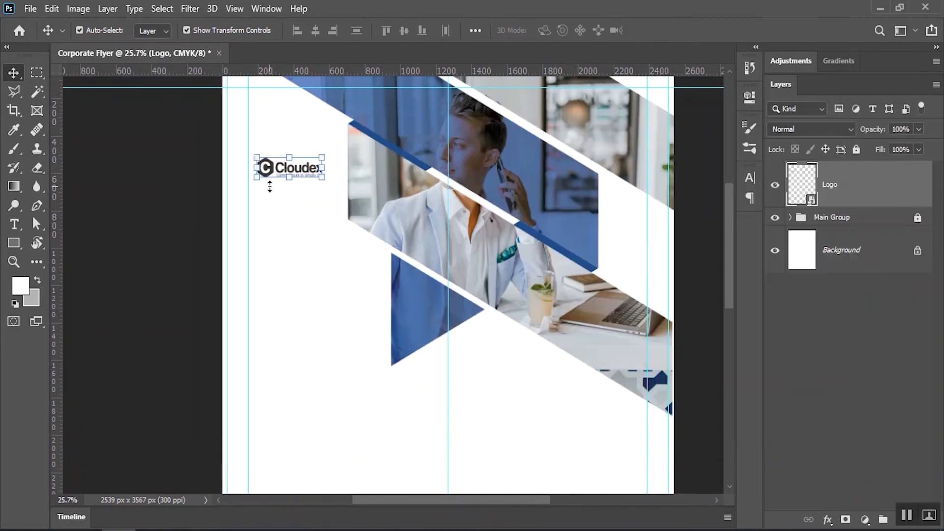
Draw a headline text box below the logo and colour its text with the logo's dark grey
click(15, 223)
drag(322, 282, 317, 210)
mouse_move(251, 205)
mouse_down()
mouse_move(371, 296)
mouse_move(401, 335)
mouse_up()
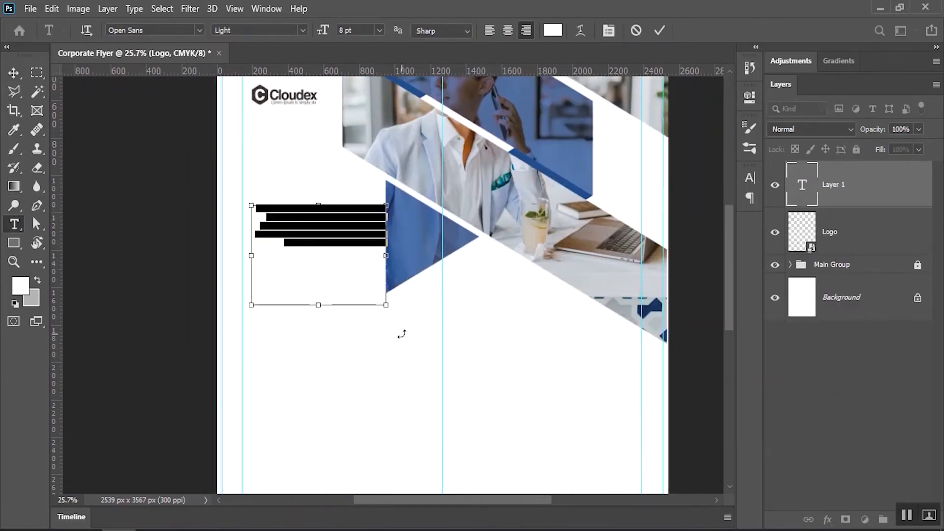
key(BackSpace)
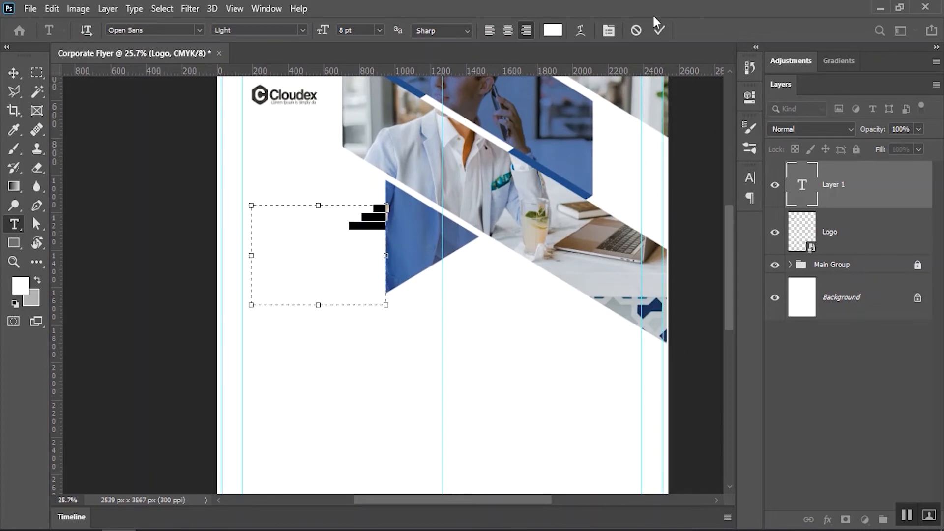
click(552, 30)
click(576, 362)
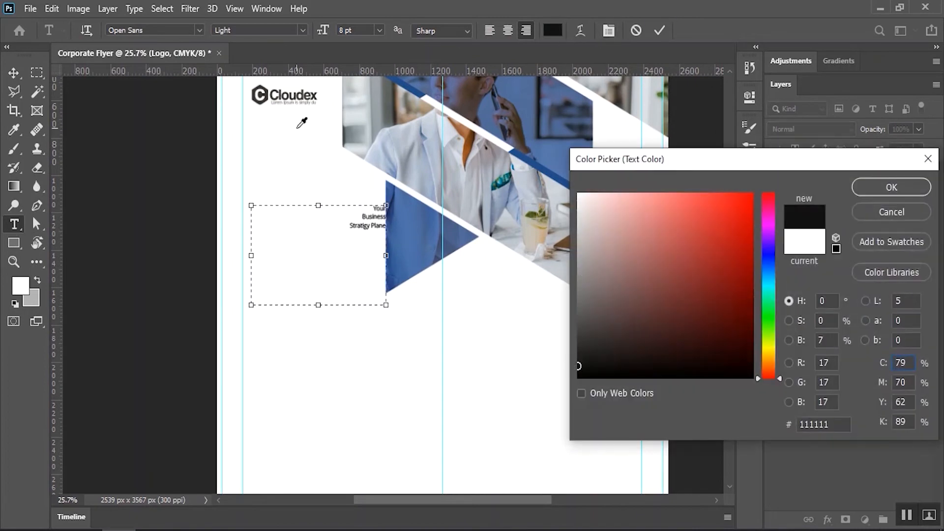
click(266, 99)
click(890, 187)
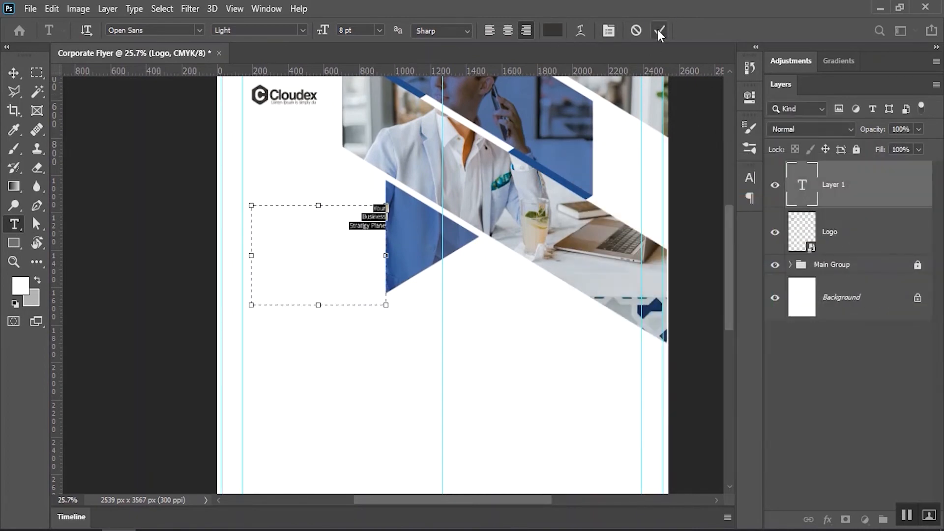
Left-align the headline, set Auto line spacing and a 29 pt size, and commit it
click(489, 30)
drag(323, 31, 352, 30)
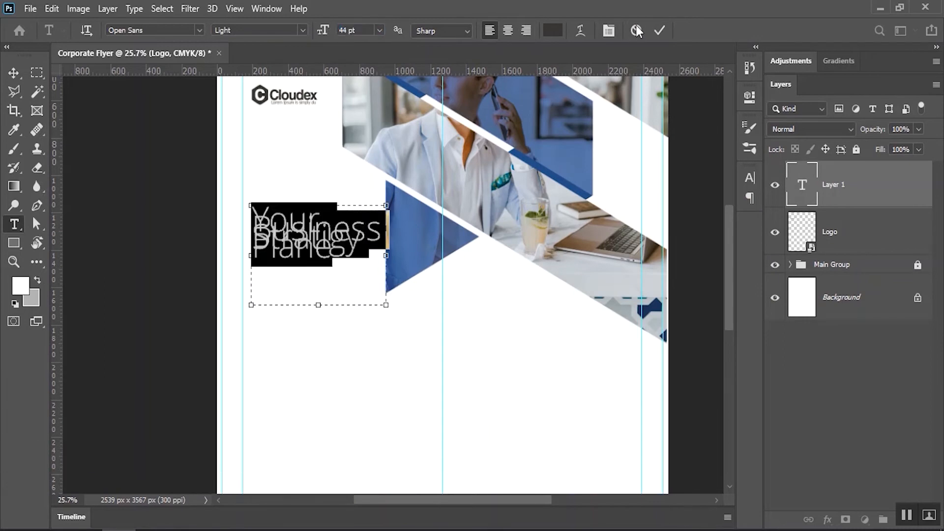
click(613, 31)
click(724, 203)
click(724, 216)
click(725, 217)
click(712, 232)
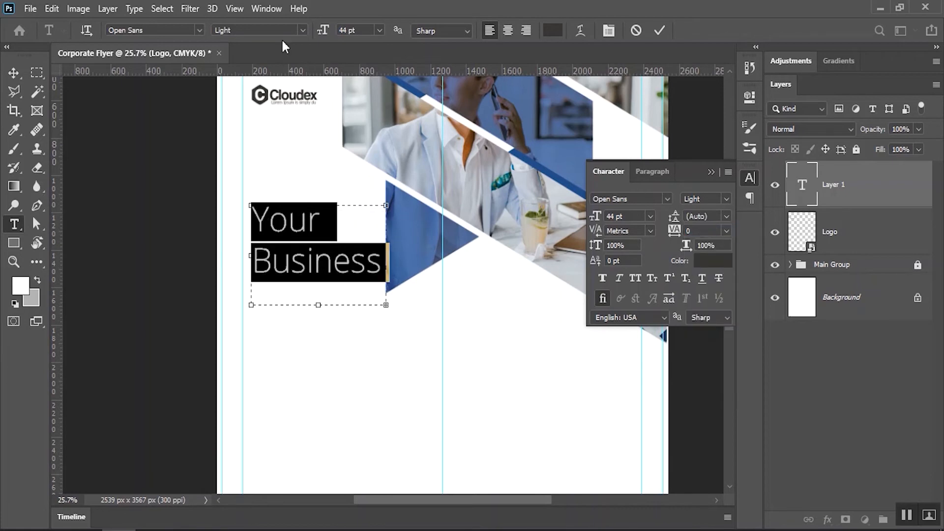
drag(323, 31, 314, 30)
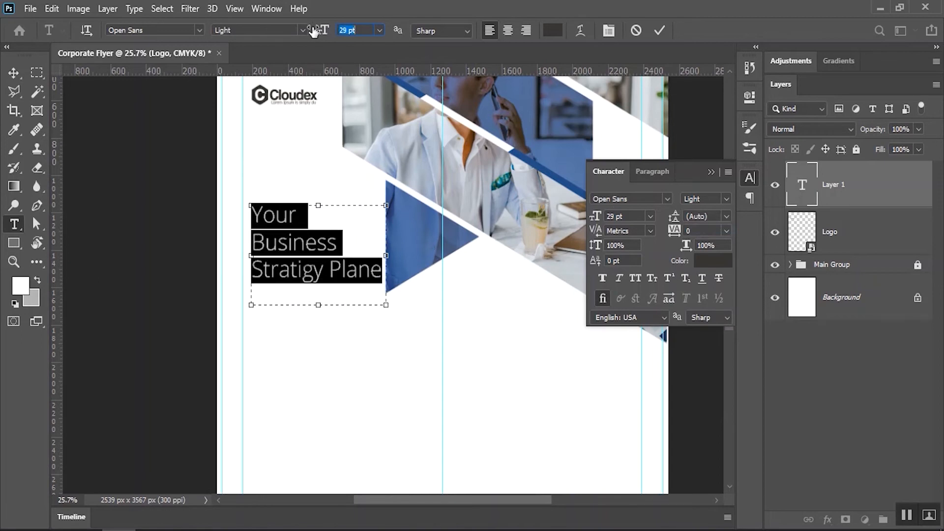
click(657, 29)
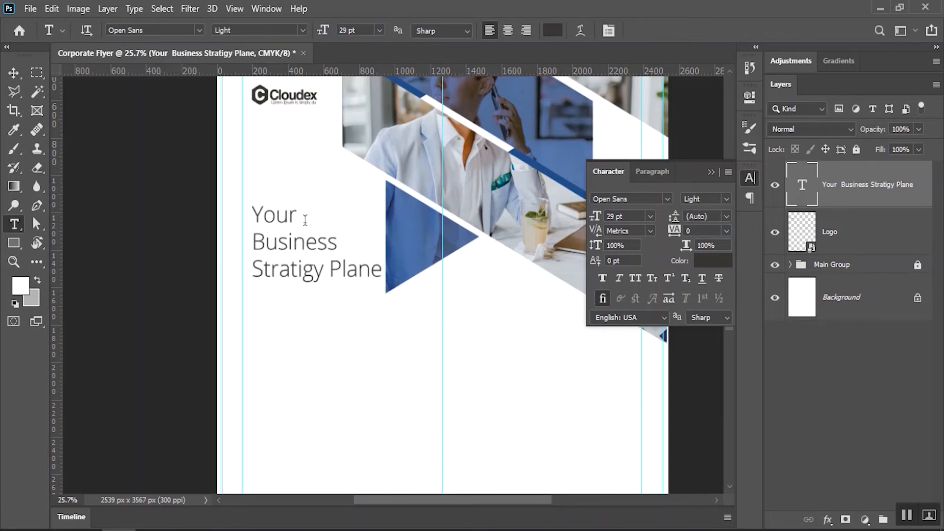
Make the headline Semibold, shift it slightly left and widen its box
click(291, 30)
click(256, 114)
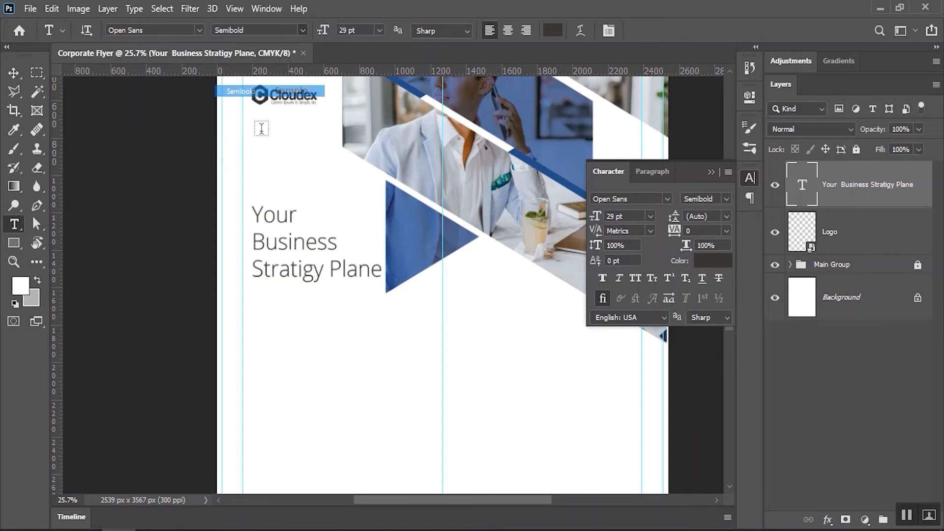
click(13, 72)
drag(289, 244, 276, 242)
double_click(272, 284)
drag(372, 255, 385, 255)
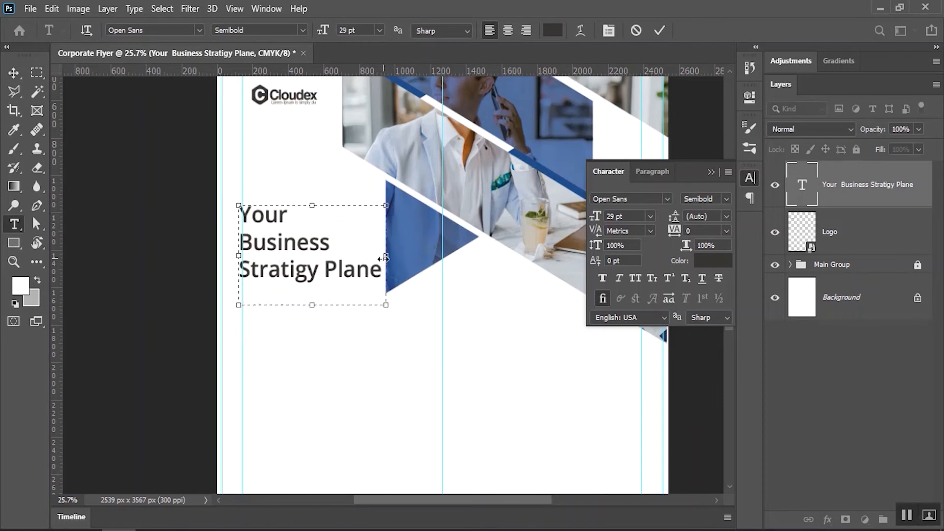
click(660, 32)
Select only the blue triangle's shape layer, zoomed in on the triangle
key(v)
click(443, 343)
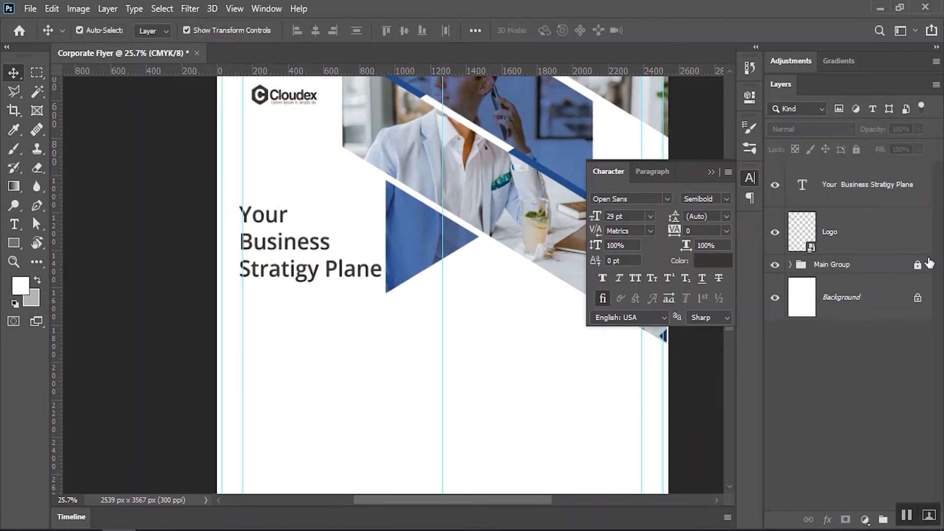
scroll(883, 433, down, 1)
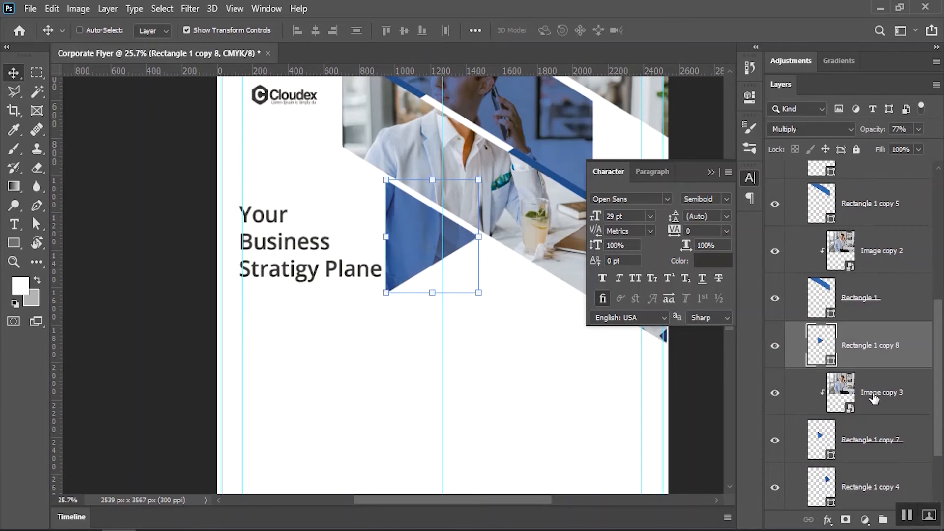
ctrl+click(870, 396)
ctrl+click(860, 438)
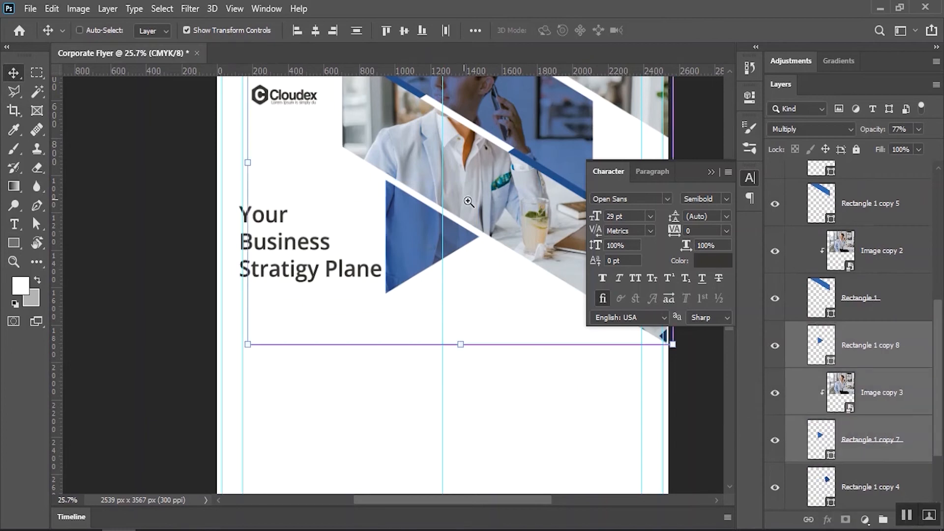
drag(462, 196, 491, 208)
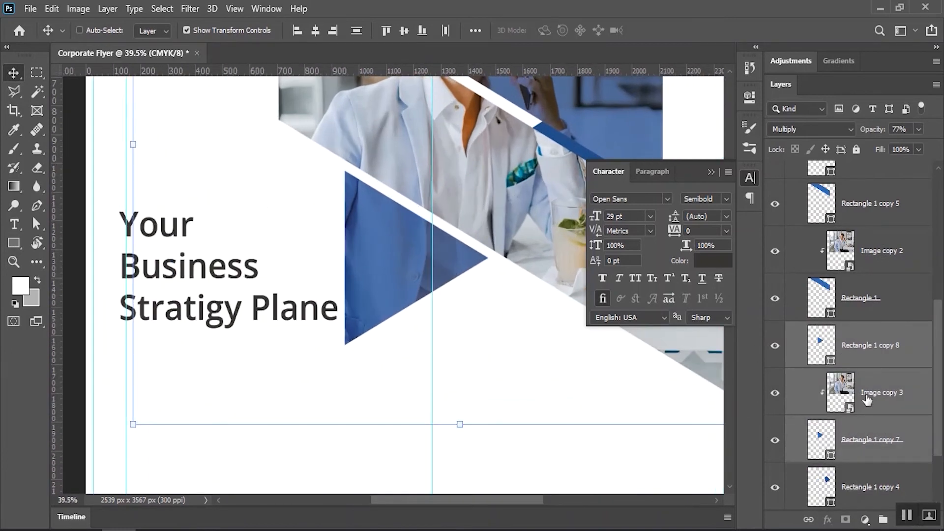
ctrl+click(841, 399)
Nudge the blue triangle five steps right and five steps down
key(shift+Right)
key(shift+Right)
key(shift+Right)
key(shift+Right)
key(shift+Down)
key(shift+Down)
key(shift+Right)
key(shift+Right)
key(shift+Right)
key(shift+Right)
key(shift+Right)
key(shift+Down)
key(shift+Right)
key(shift+Down)
key(shift+Down)
key(shift+Right)
key(shift+Right)
key(shift+Down)
key(shift+Down)
key(shift+Right)
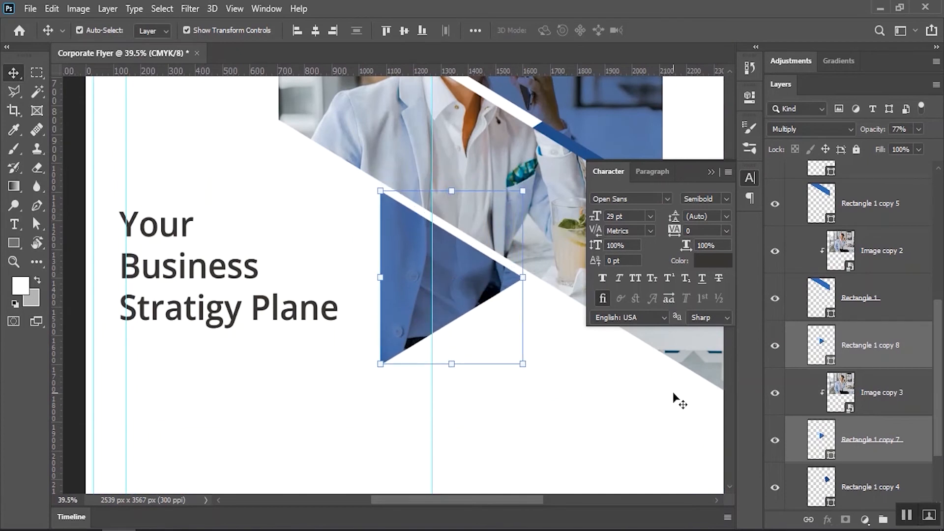
key(shift+Down)
key(shift+Down)
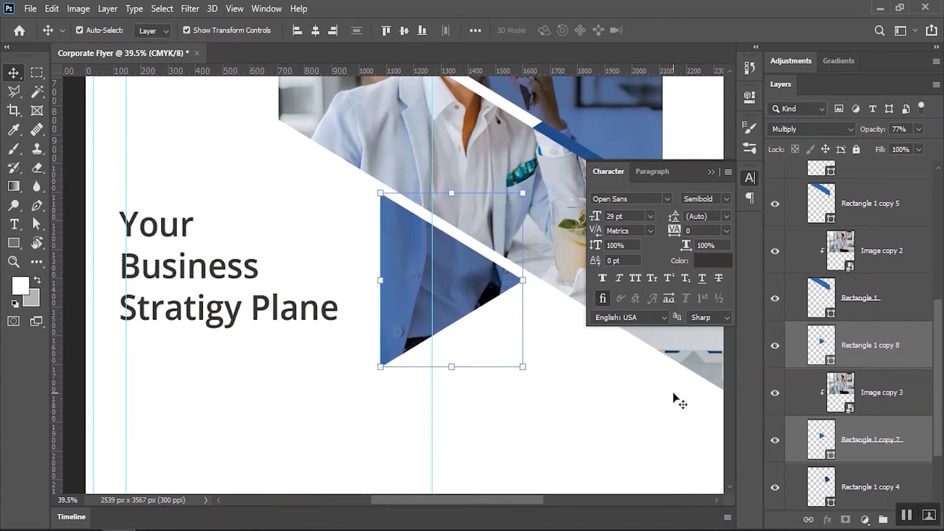
Collapse the Main Group layer list and lock the Main Group
click(710, 173)
scroll(830, 272, up, 5)
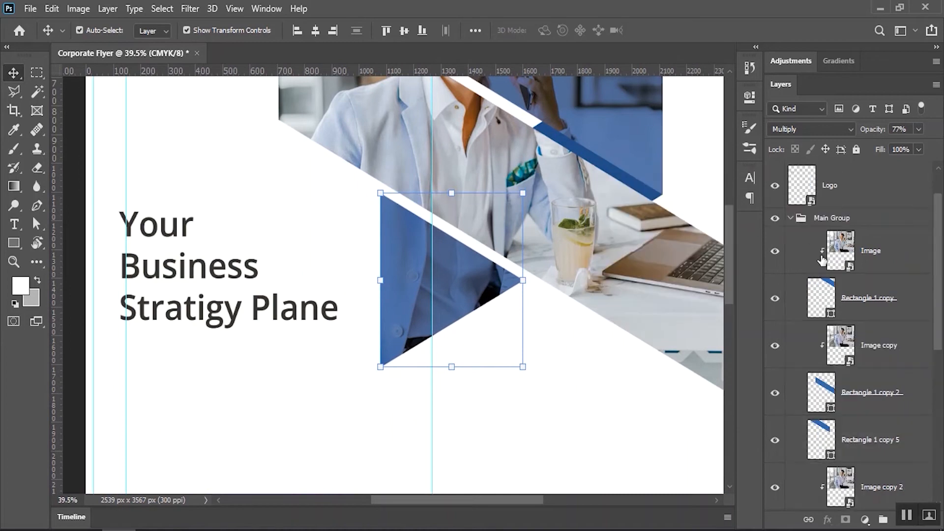
click(790, 219)
click(856, 150)
Shift the headline slightly right and scale it up to about 112%
drag(362, 334, 463, 324)
click(415, 286)
drag(305, 213, 329, 213)
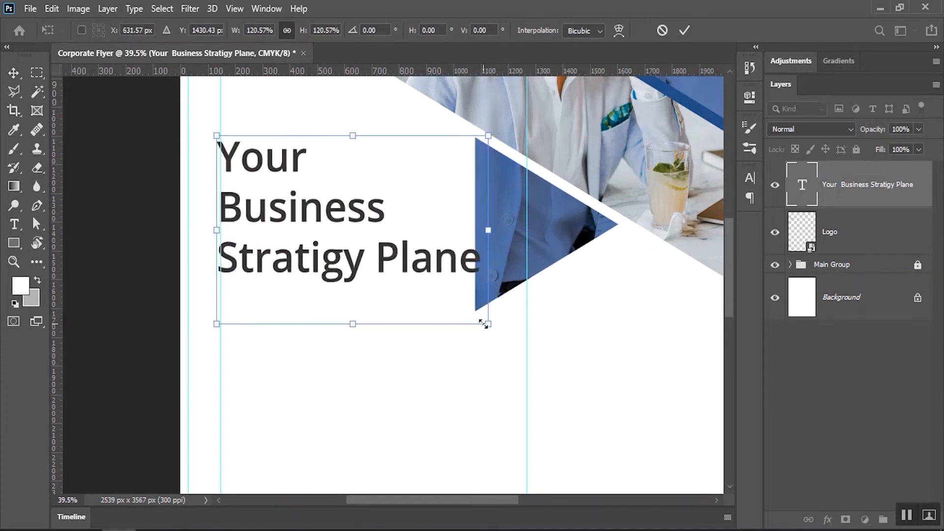
drag(486, 325, 468, 310)
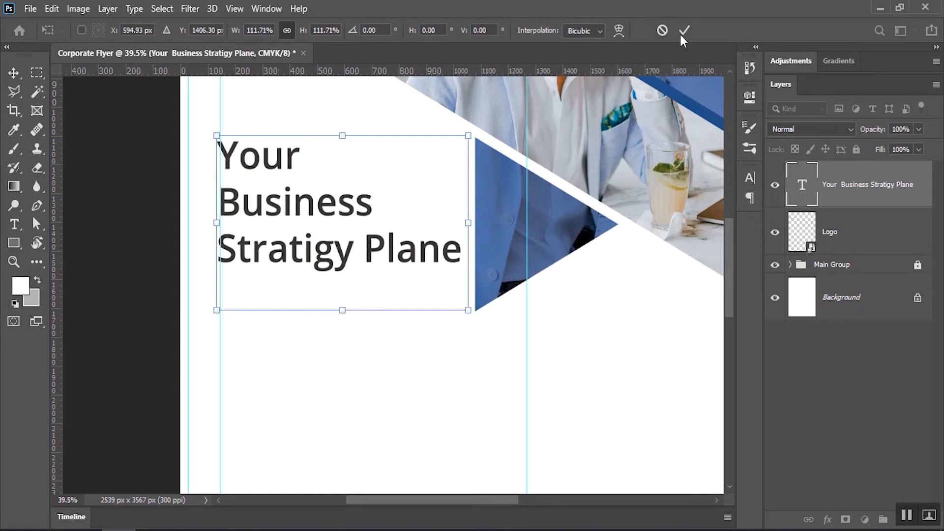
Apply the headline resize and set the words 'Your Business' in Bold
click(685, 30)
key(t)
drag(372, 202, 176, 131)
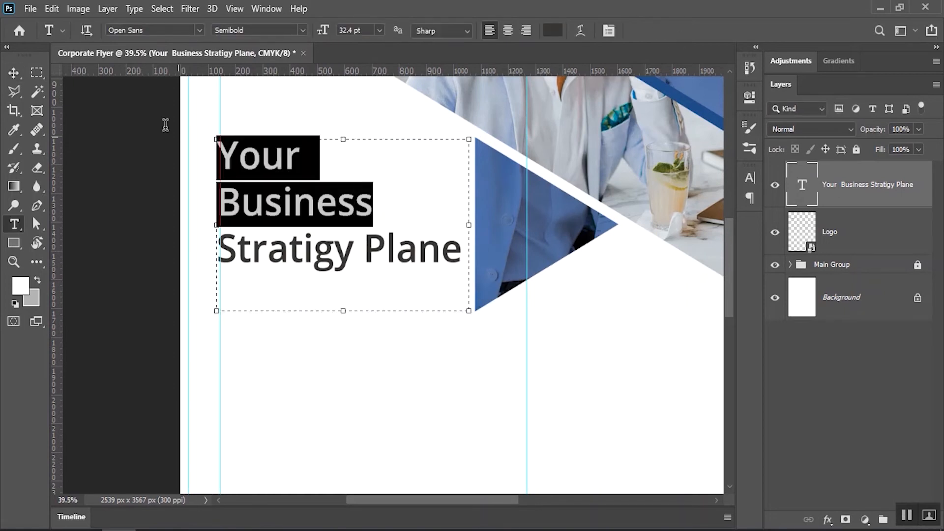
click(300, 28)
click(246, 114)
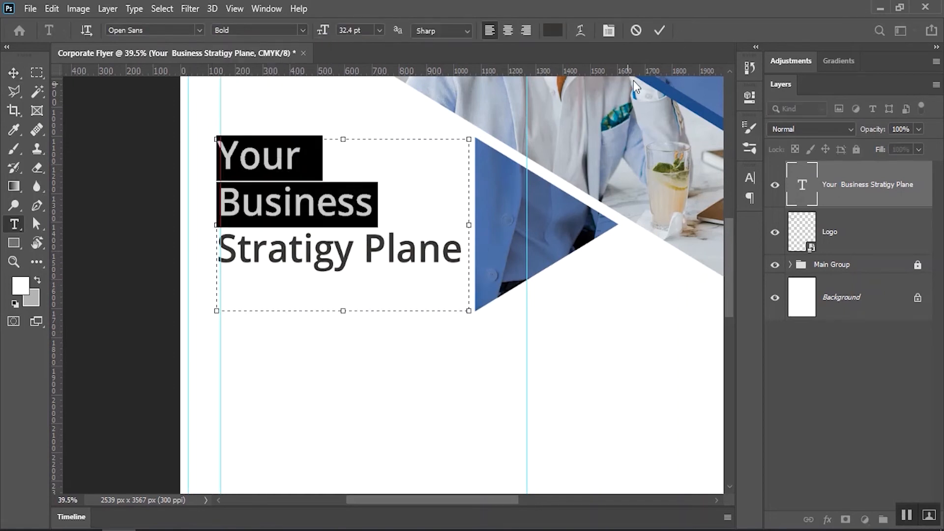
click(660, 30)
Colour the word 'Business' with the stripe's blue #204d87, then deselect and zoom out
drag(377, 203, 171, 203)
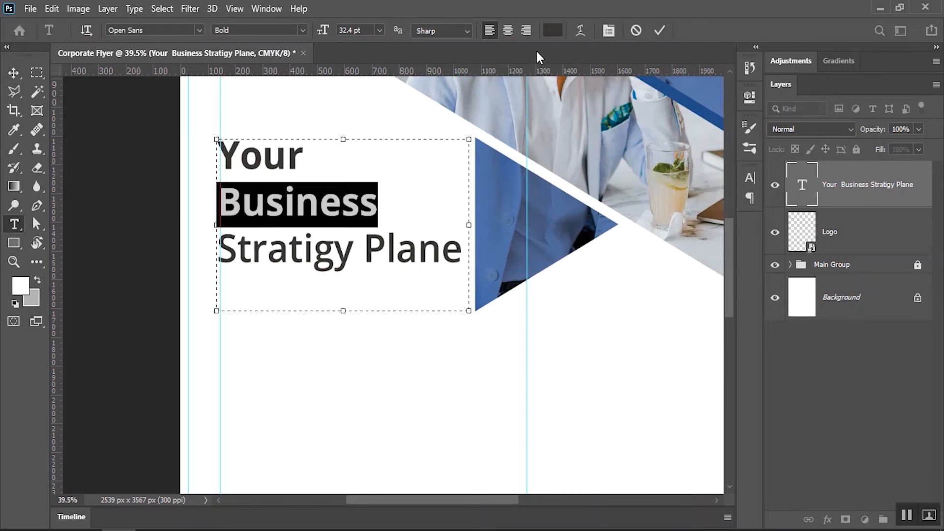
click(553, 30)
click(681, 96)
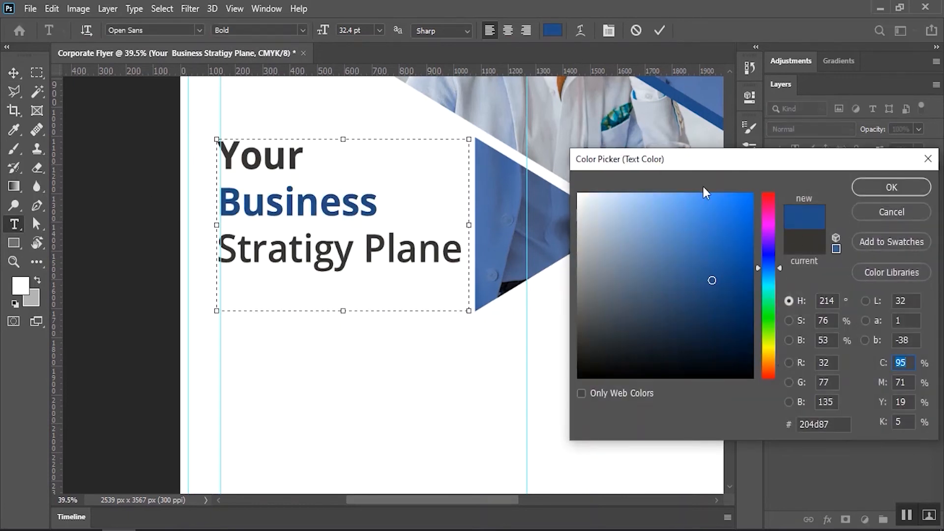
click(891, 188)
click(660, 30)
click(25, 74)
click(147, 155)
mouse_move(349, 257)
mouse_down()
mouse_move(295, 257)
mouse_move(342, 253)
mouse_up()
Copy the 'Our Lorem ipsum' paragraph from the Notepad notes
key(alt+Tab)
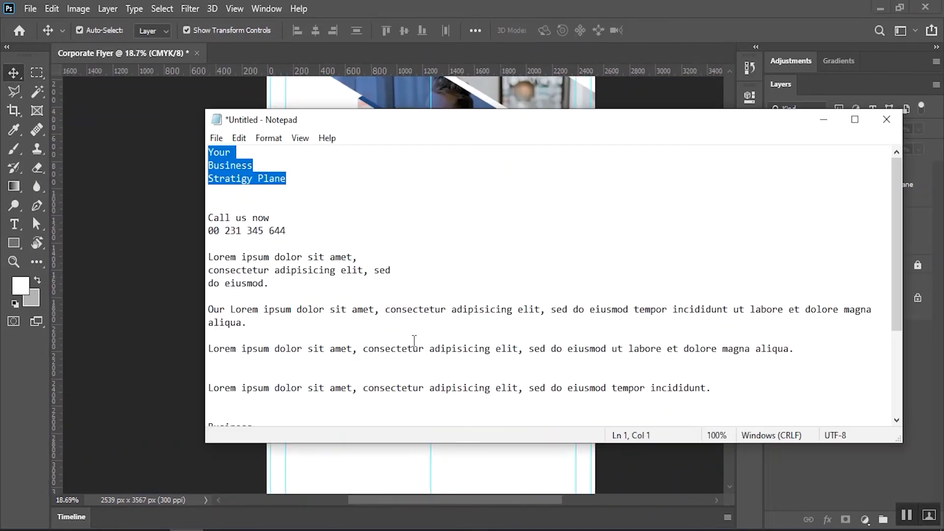
drag(261, 326, 203, 301)
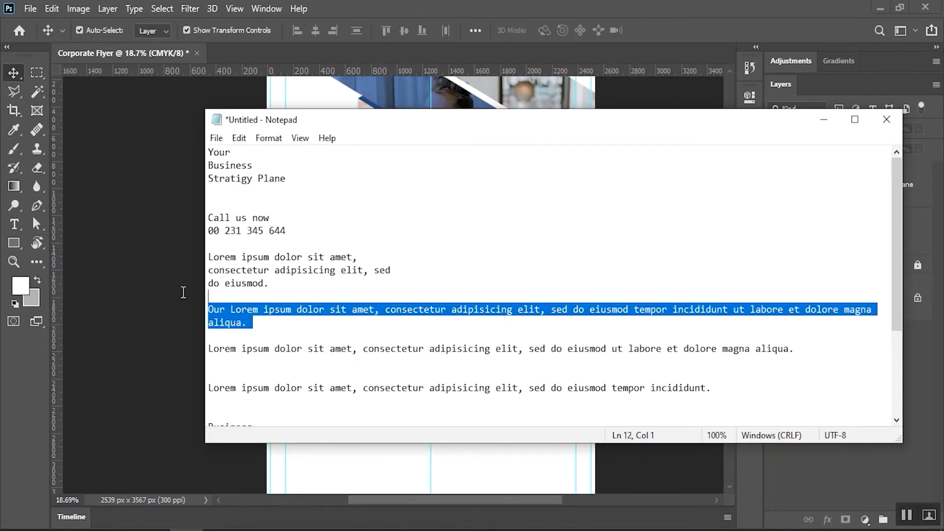
drag(269, 336, 207, 314)
click(239, 137)
click(275, 190)
Paste the paragraph into a new paragraph text box below the headline
key(alt+Tab)
click(14, 224)
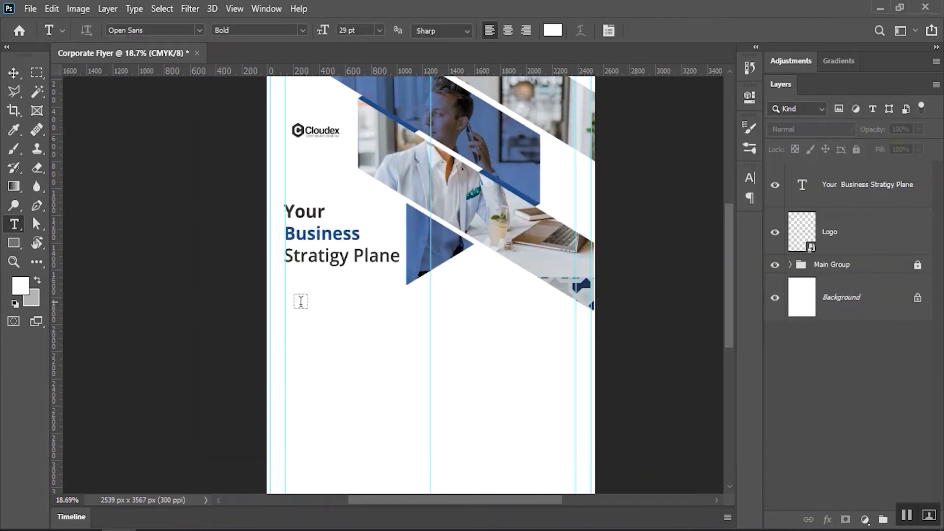
drag(291, 311, 430, 370)
key(ctrl+v)
key(ctrl+a)
Give the paragraph the headline's dark grey colour and Light weight
click(552, 30)
scroll(300, 207, up, 3)
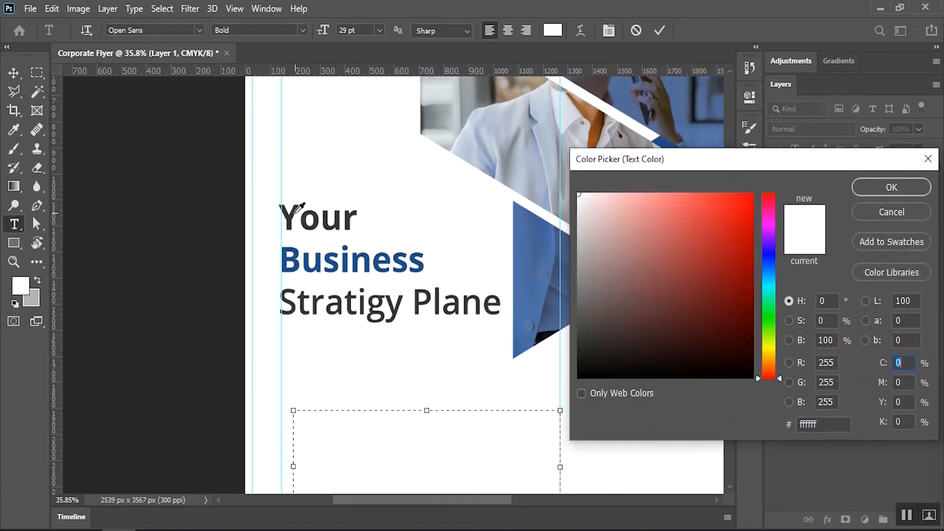
click(301, 207)
click(889, 188)
click(296, 30)
click(236, 41)
Set the paragraph to 8 pt with 11 pt leading and commit it
click(351, 30)
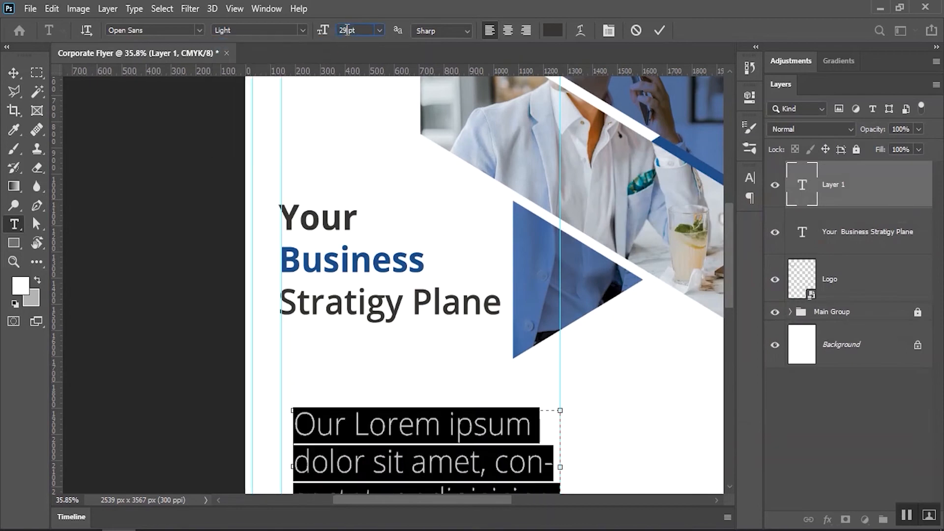
text(8)
key(Return)
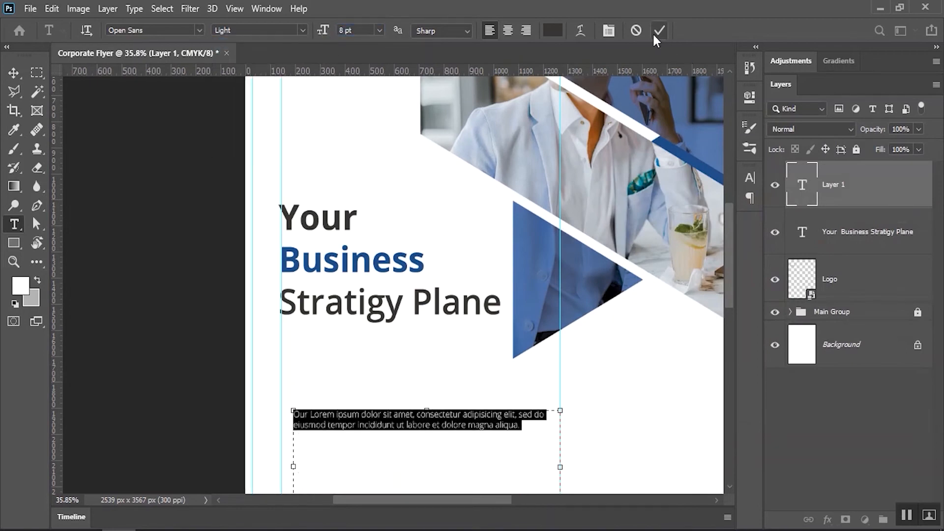
click(609, 31)
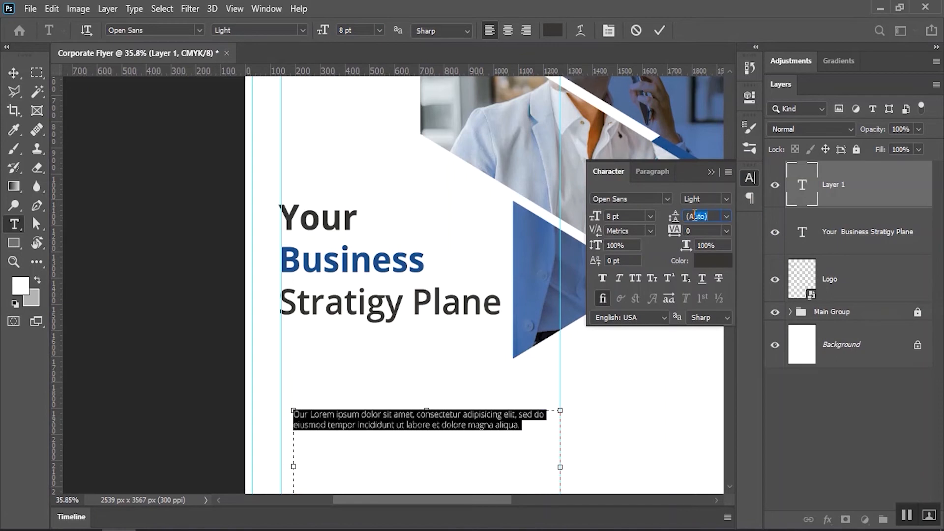
key(Return)
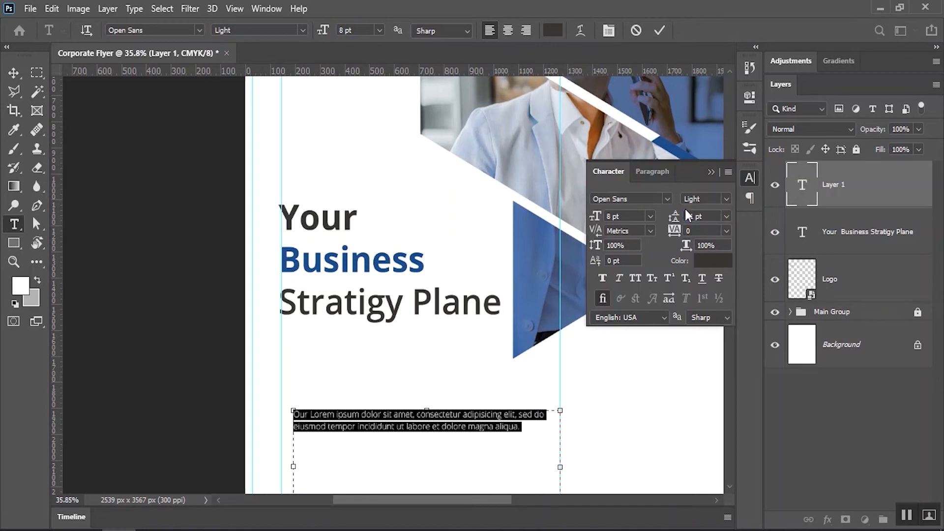
click(710, 171)
click(21, 75)
scroll(436, 362, down, 4)
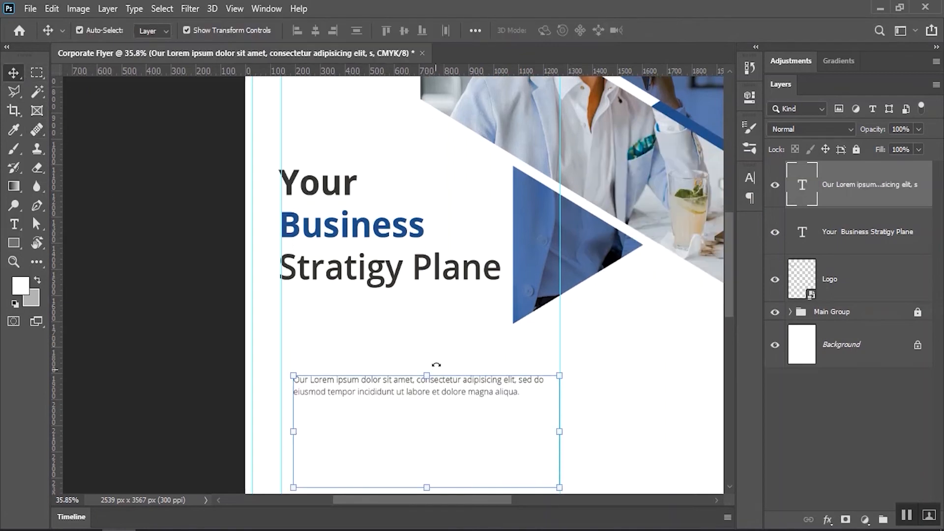
Shrink the paragraph box and move the paragraph up just below the headline
double_click(448, 330)
key(BackSpace)
key(ctrl+z)
drag(430, 434, 431, 347)
drag(556, 335, 501, 331)
click(659, 31)
drag(348, 331, 336, 260)
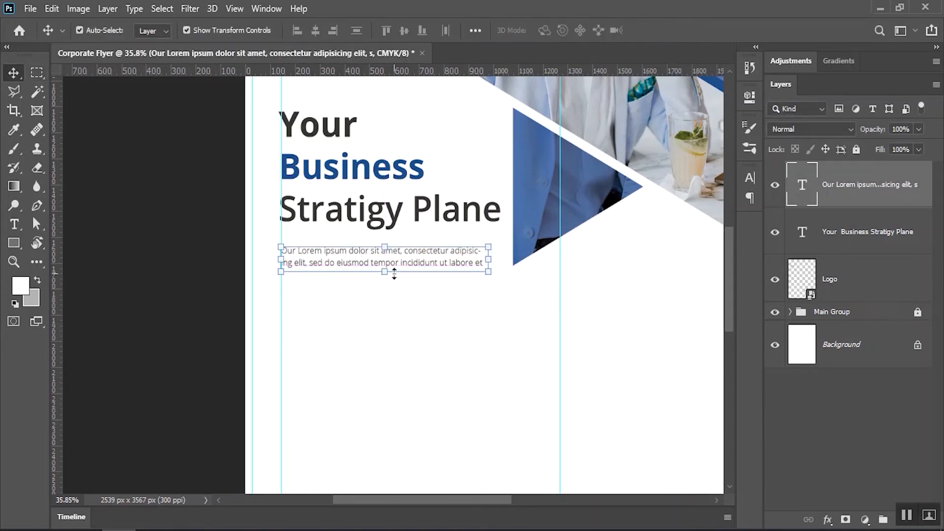
Widen and extend the paragraph box so it shows through 'magna aliqua.'
key(t)
click(417, 263)
drag(488, 260, 501, 260)
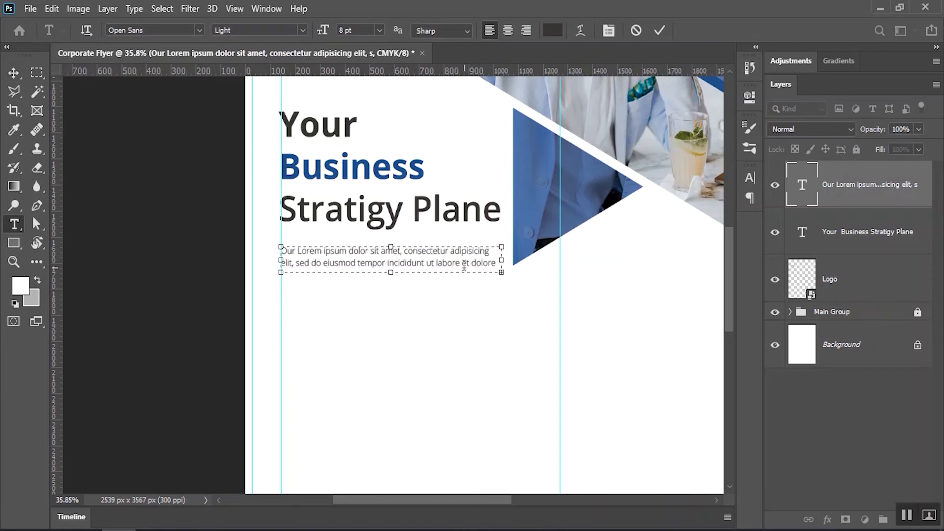
drag(393, 273, 391, 289)
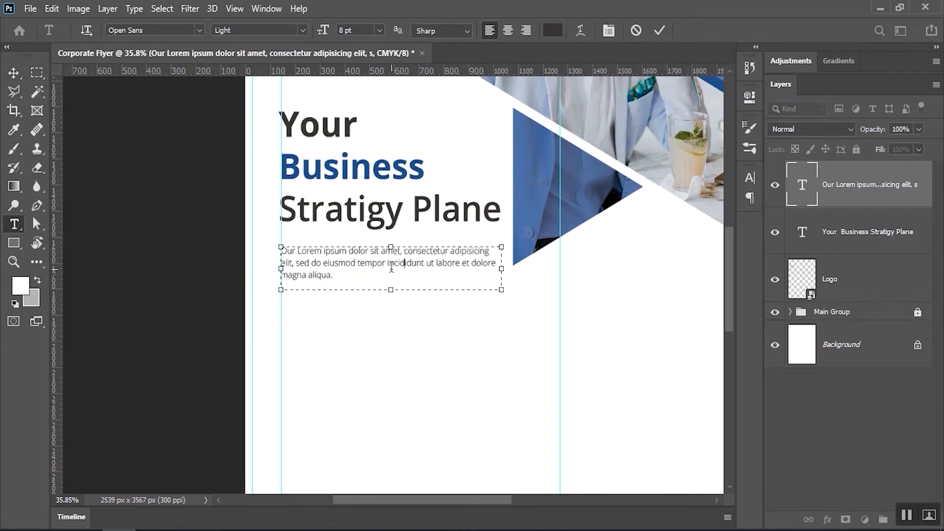
Set the whole intro paragraph in Regular weight and commit it
key(ctrl+a)
click(302, 30)
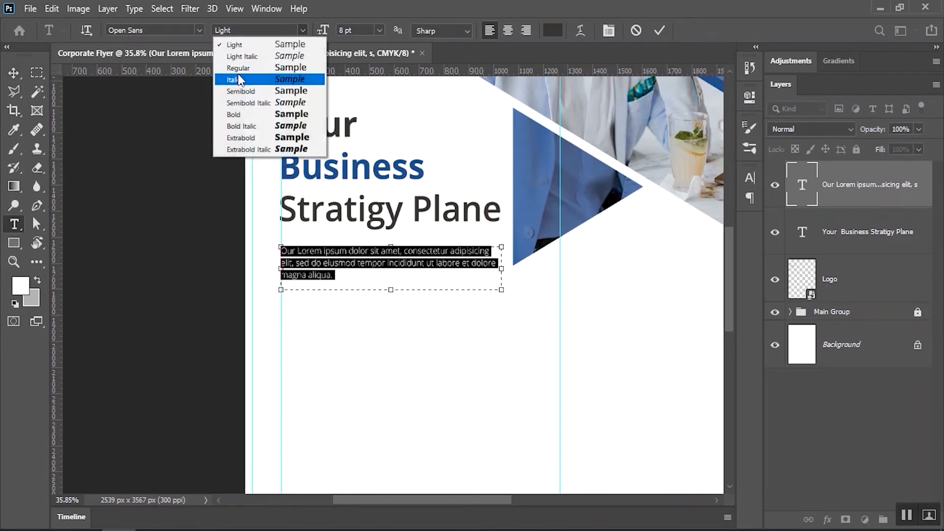
click(231, 66)
click(659, 29)
key(v)
click(147, 228)
click(385, 263)
scroll(391, 267, down, 3)
drag(492, 312, 476, 312)
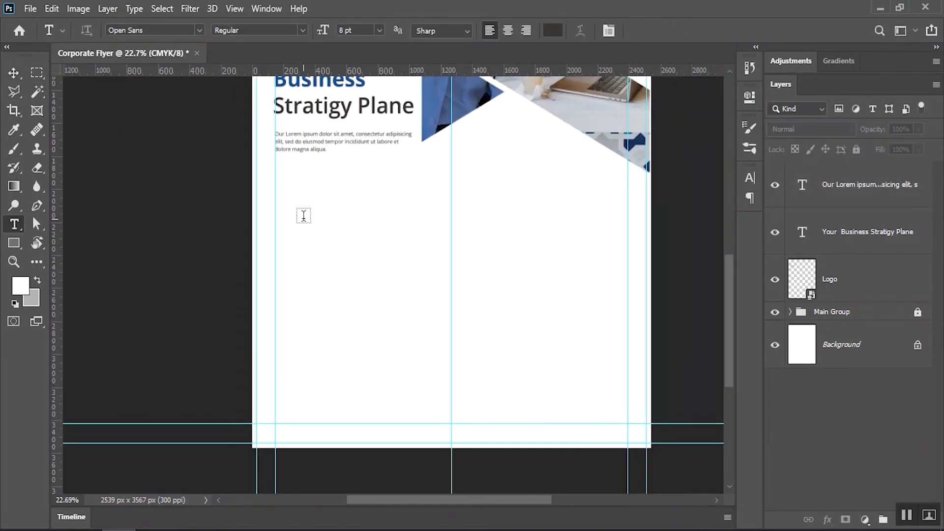
Add a 'Why Choos us?' heading below the intro paragraph in Bold at a larger size
click(298, 214)
text(Why Choos us)
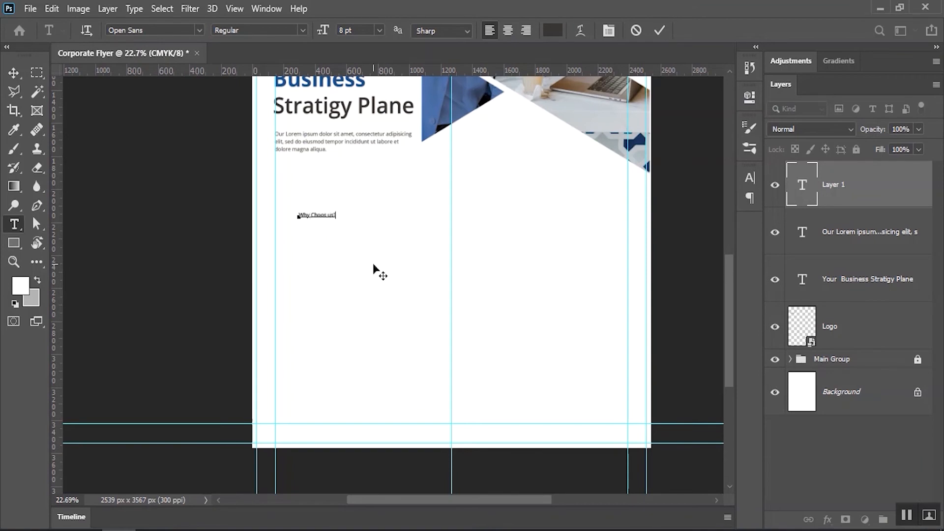
key(ctrl+a)
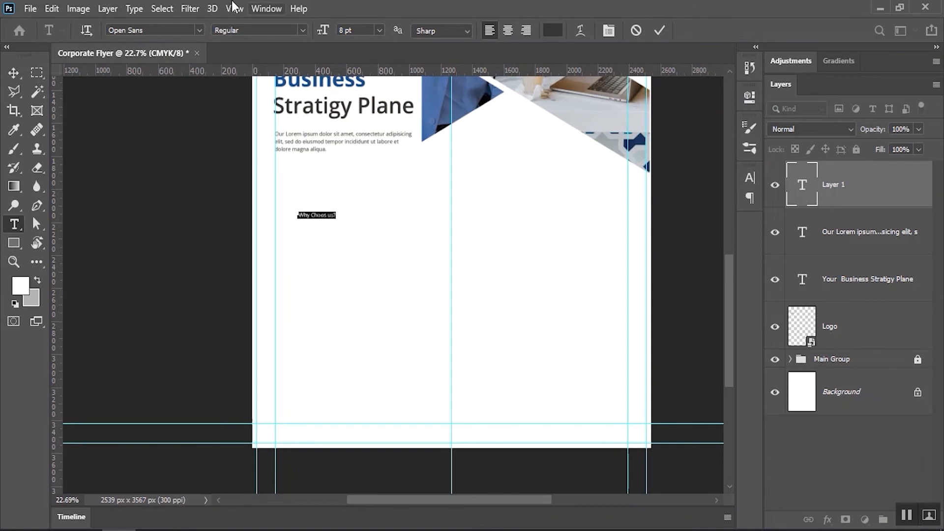
click(303, 32)
click(298, 115)
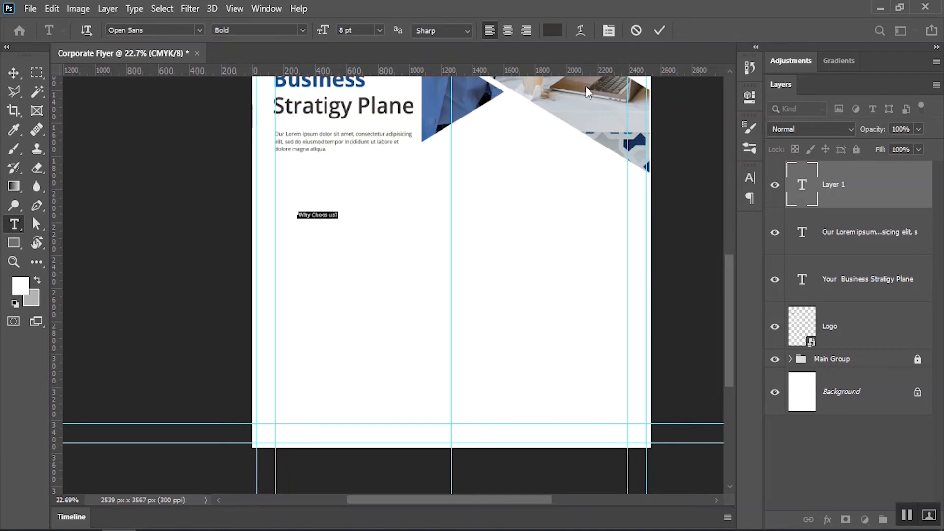
click(659, 31)
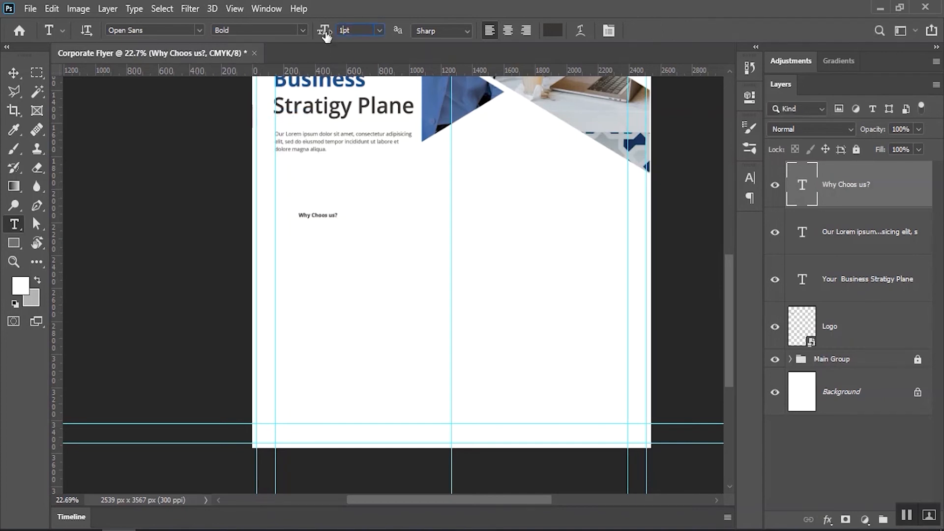
text(0)
key(Return)
click(15, 73)
Move the heading toward the left guide and place a copy of the intro paragraph beneath it
key(ctrl+space)
drag(269, 205, 312, 211)
drag(389, 250, 402, 255)
drag(359, 232, 319, 206)
drag(404, 172, 364, 192)
drag(334, 127, 334, 278)
Enlarge the heading further and left-align it with the paragraph copy
drag(297, 197, 322, 243)
double_click(323, 243)
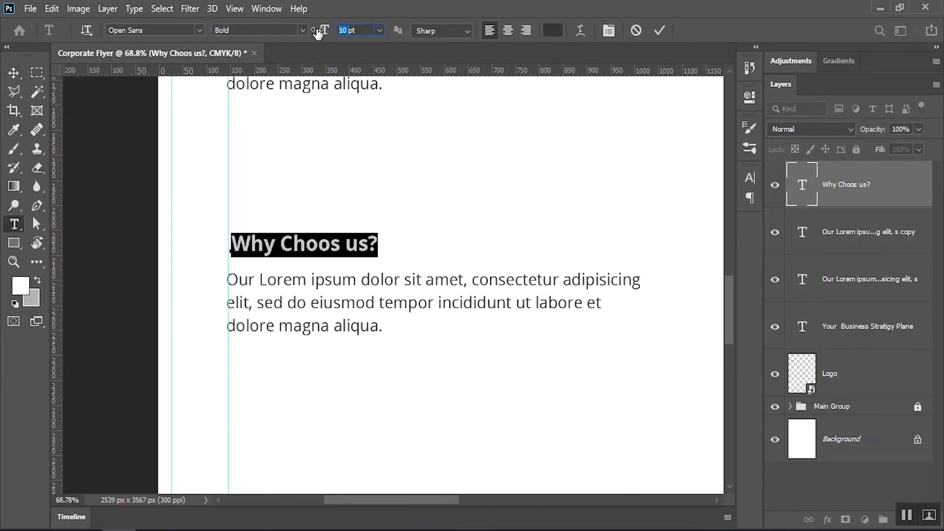
key(Return)
click(659, 30)
click(13, 73)
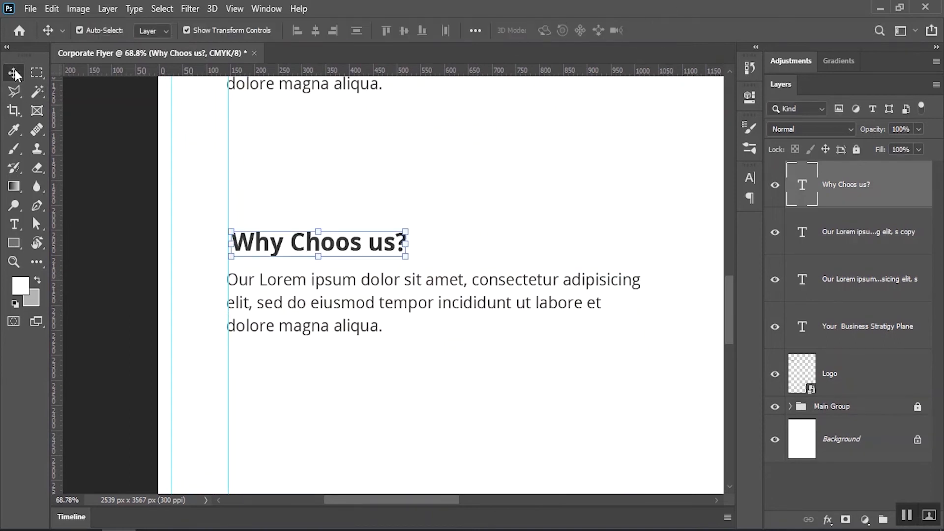
shift+click(370, 307)
click(297, 31)
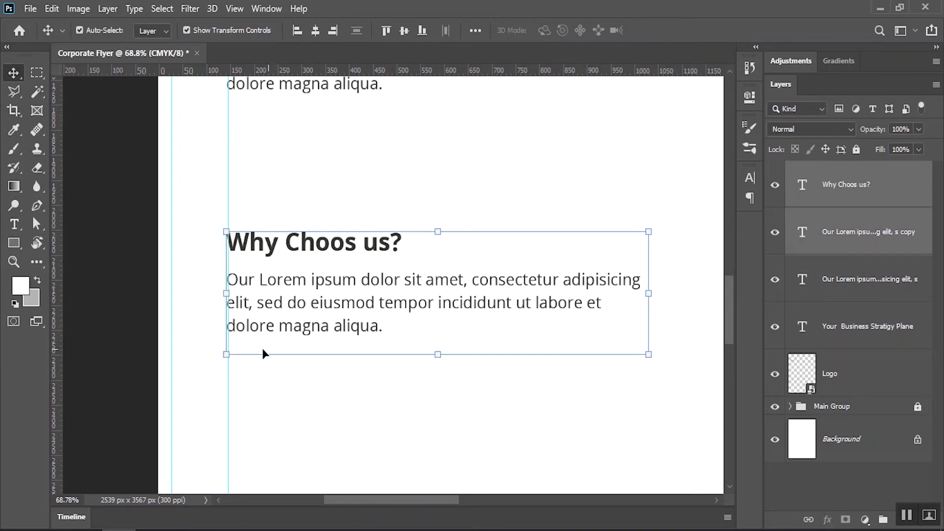
click(130, 313)
Shift the heading and paragraph copy slightly right and place another paragraph copy lower down
drag(366, 303, 351, 249)
click(350, 205)
shift+click(351, 265)
drag(424, 275, 352, 175)
drag(424, 293, 404, 254)
ctrl+click(398, 169)
alt+drag(398, 161, 397, 218)
Copy the three Lorem ipsum paragraphs from the Notepad notes
key(alt+Tab)
scroll(344, 369, down, 3)
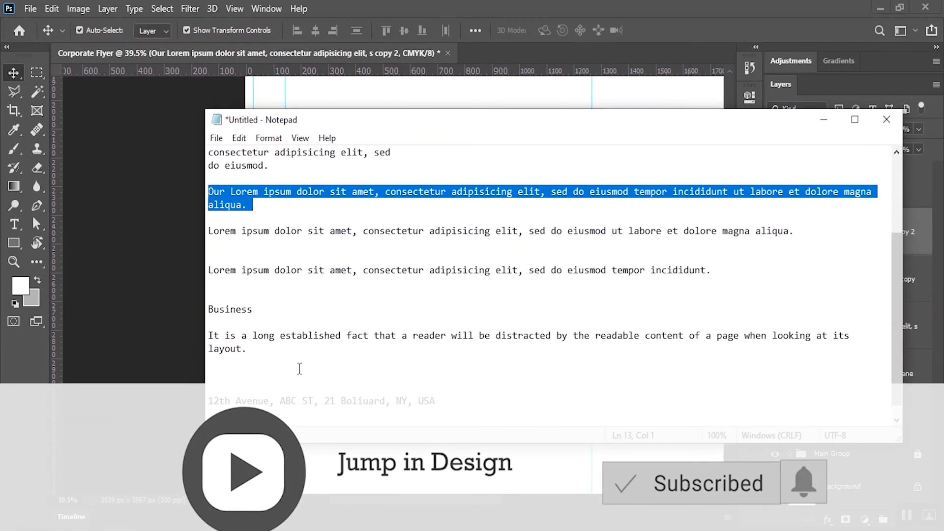
scroll(292, 322, up, 2)
click(337, 339)
drag(712, 349, 210, 272)
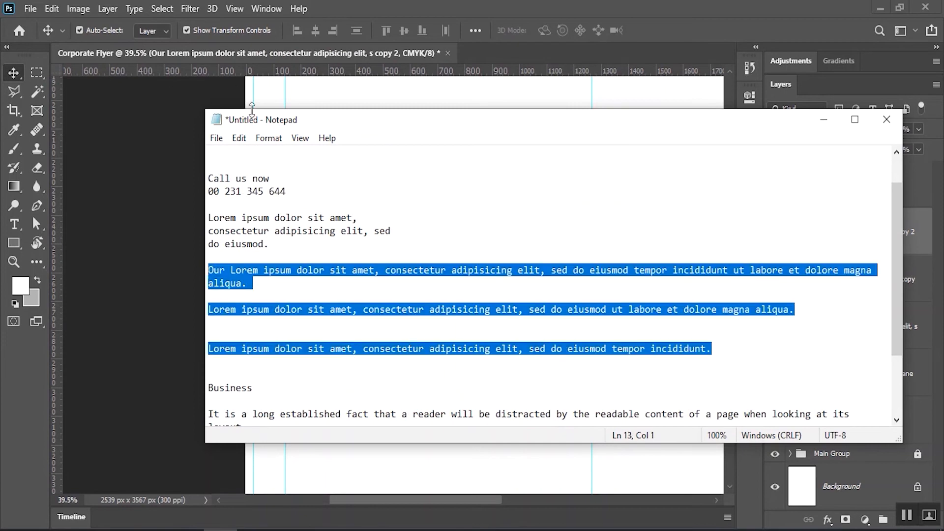
click(238, 138)
click(261, 191)
Replace the lower paragraph copy's text with the three pasted paragraphs and fit its box
key(alt+Tab)
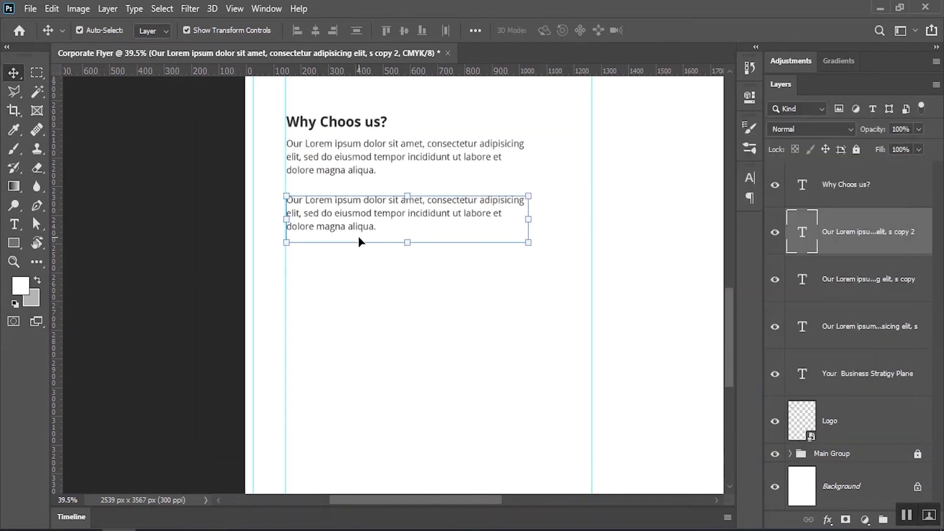
double_click(395, 227)
drag(407, 242, 407, 402)
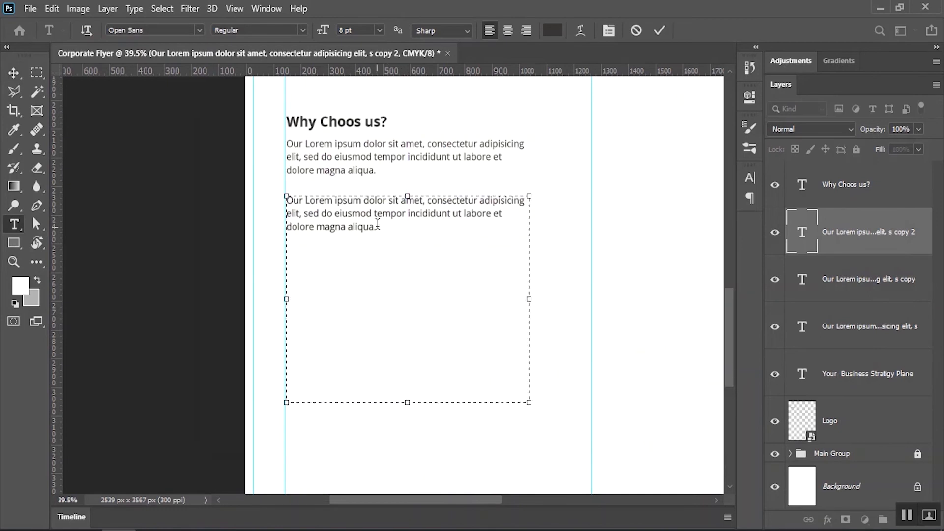
drag(378, 226, 267, 186)
key(ctrl+v)
drag(407, 402, 408, 340)
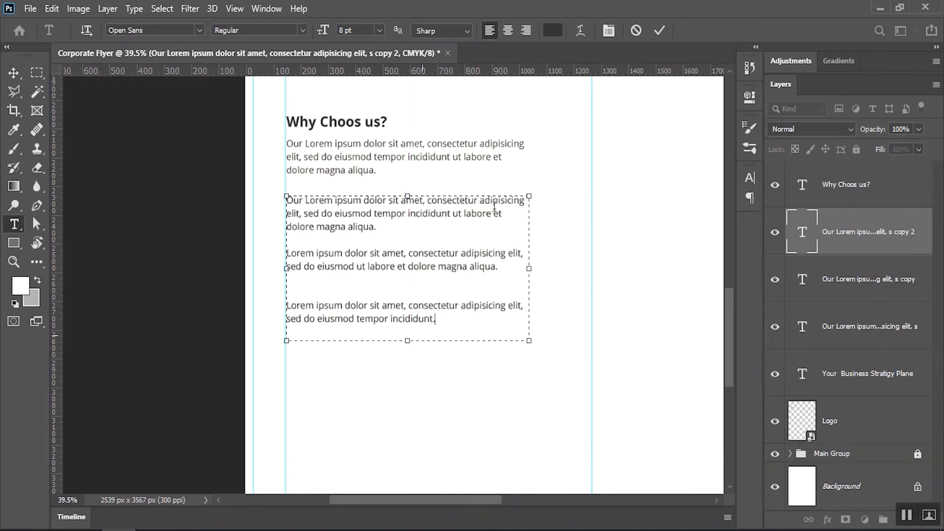
click(660, 31)
Widen the paragraph under the heading to two lines and shift the list right
click(446, 143)
drag(529, 163, 569, 162)
click(659, 30)
key(v)
drag(365, 234, 404, 230)
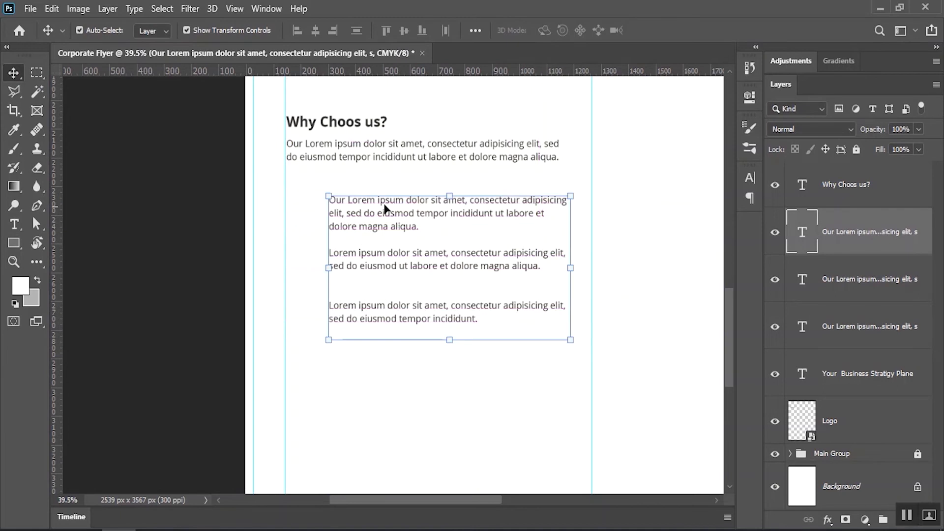
Draw a black checkmark custom shape beside the first list paragraph
right_click(14, 243)
click(74, 310)
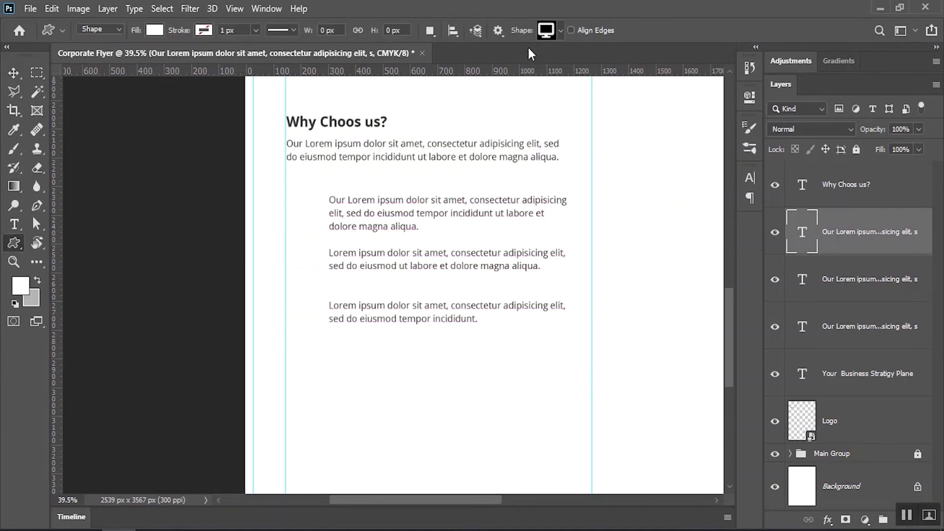
click(560, 31)
double_click(387, 204)
drag(301, 193, 322, 212)
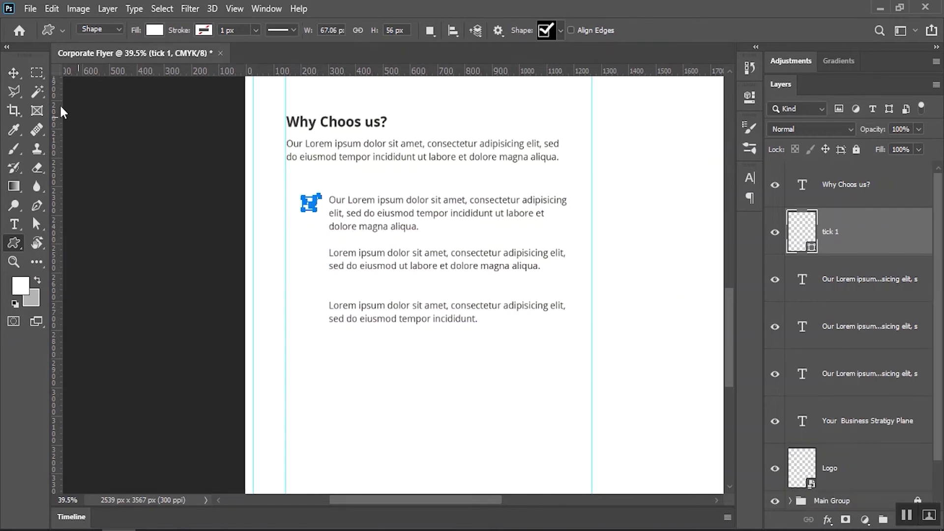
double_click(808, 235)
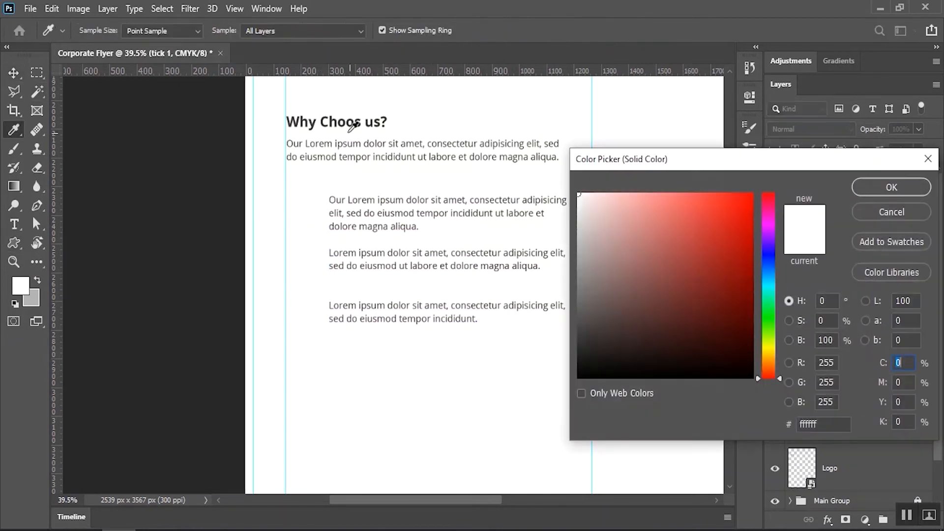
click(320, 120)
click(891, 189)
Alt-drag a copy of the tick beside the second paragraph and select the ticks
key(v)
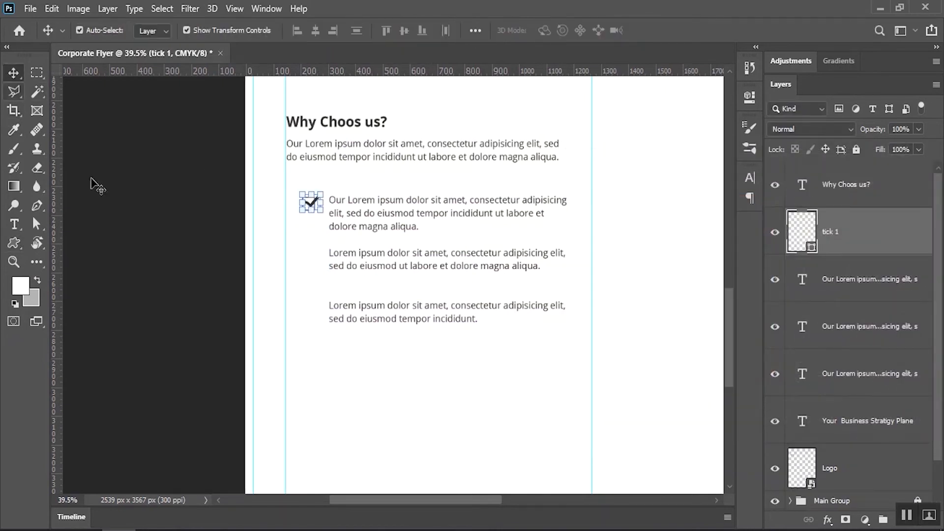
click(318, 206)
drag(317, 201, 312, 312)
click(312, 301)
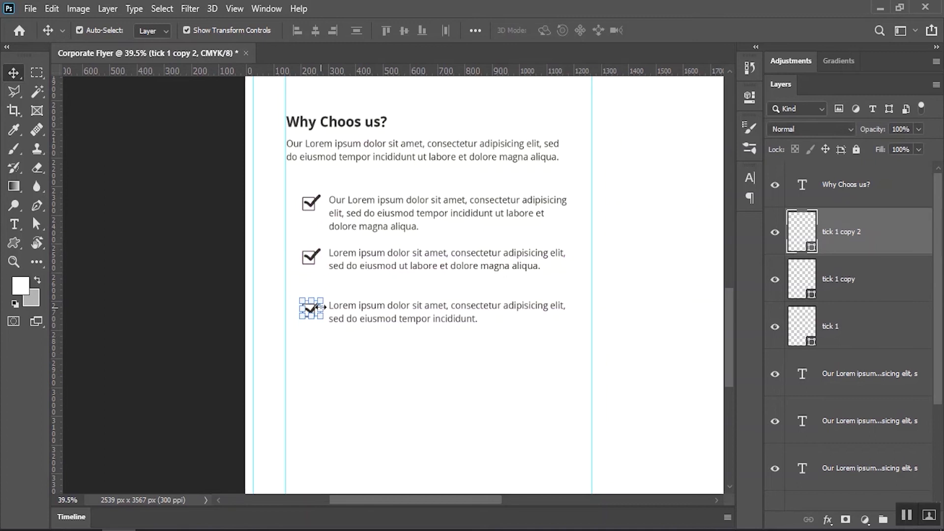
shift+click(317, 202)
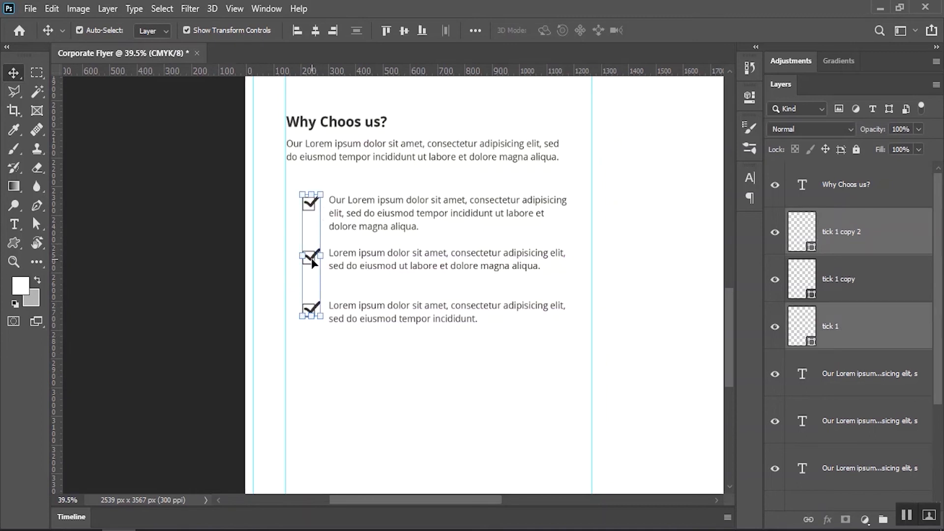
Nudge the three ticks slightly left
shift+click(312, 259)
drag(312, 260, 308, 260)
click(225, 273)
drag(389, 229, 367, 232)
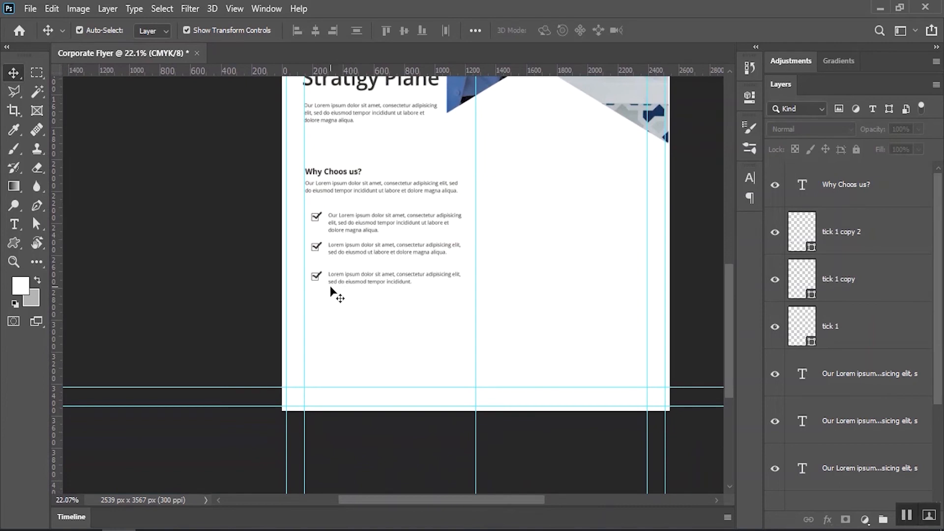
drag(494, 226, 446, 231)
Group the checklist block's layers as 'Why Choos us?'
drag(255, 164, 359, 331)
click(100, 9)
click(167, 349)
double_click(836, 170)
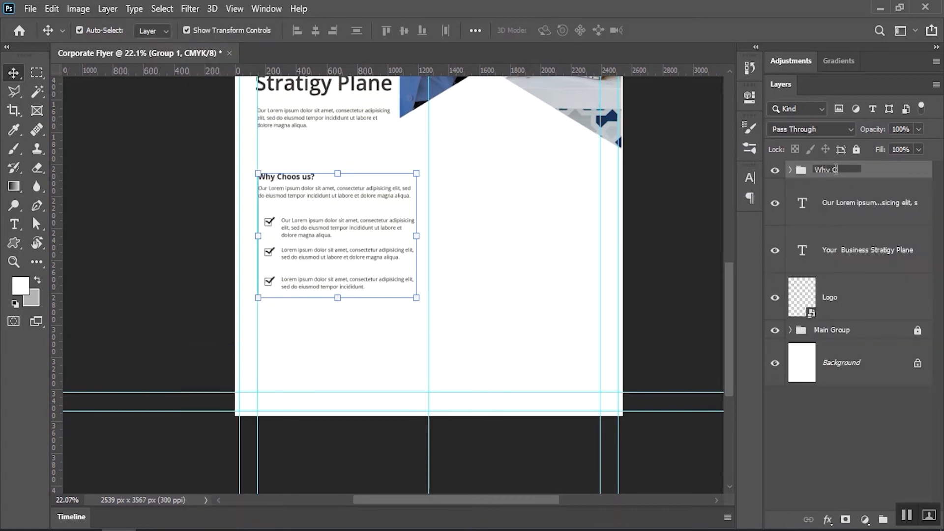
text(Why Choos us?)
key(Return)
Group the intro paragraph, headline and logo as 'Title' and move it to the top
click(855, 200)
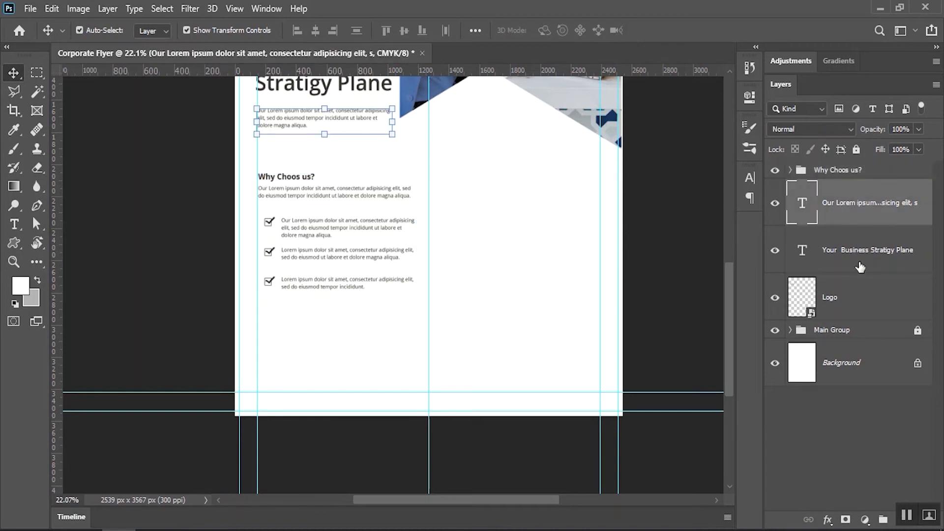
shift+click(852, 258)
shift+click(850, 306)
click(107, 8)
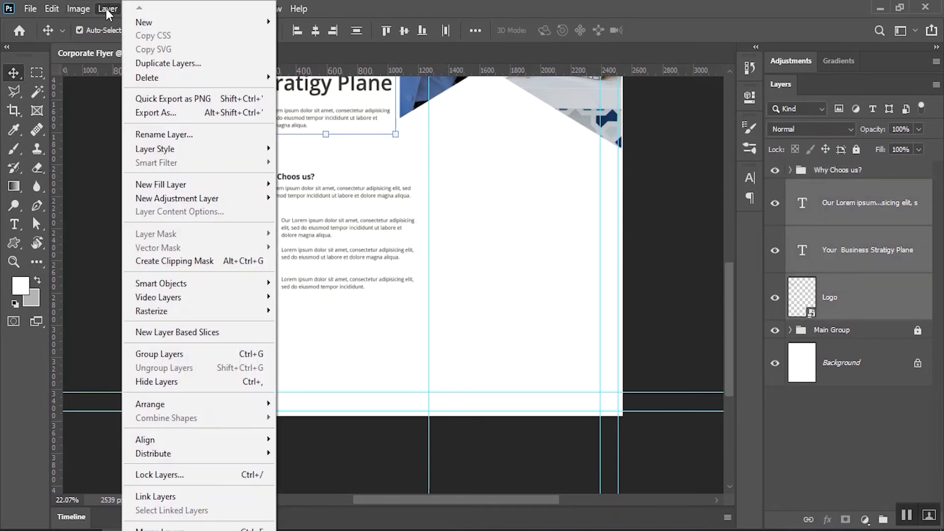
click(186, 354)
double_click(827, 188)
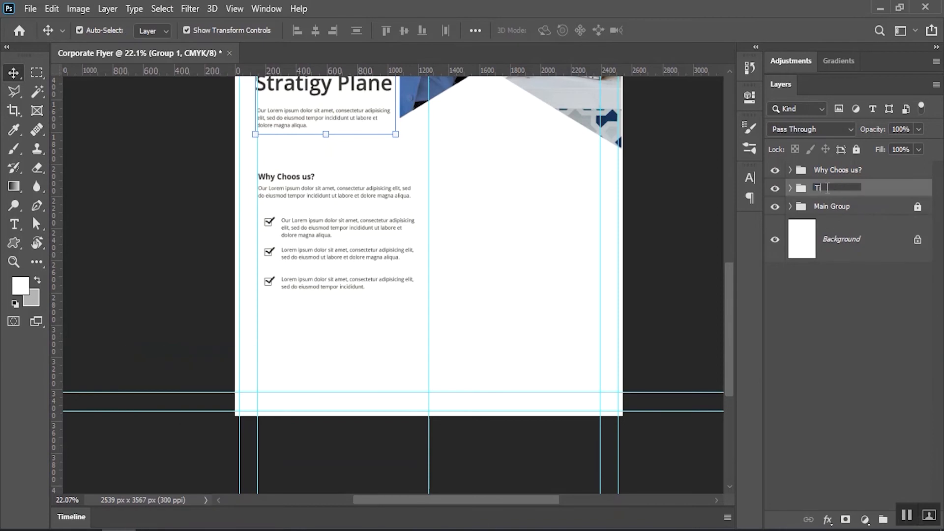
key(Return)
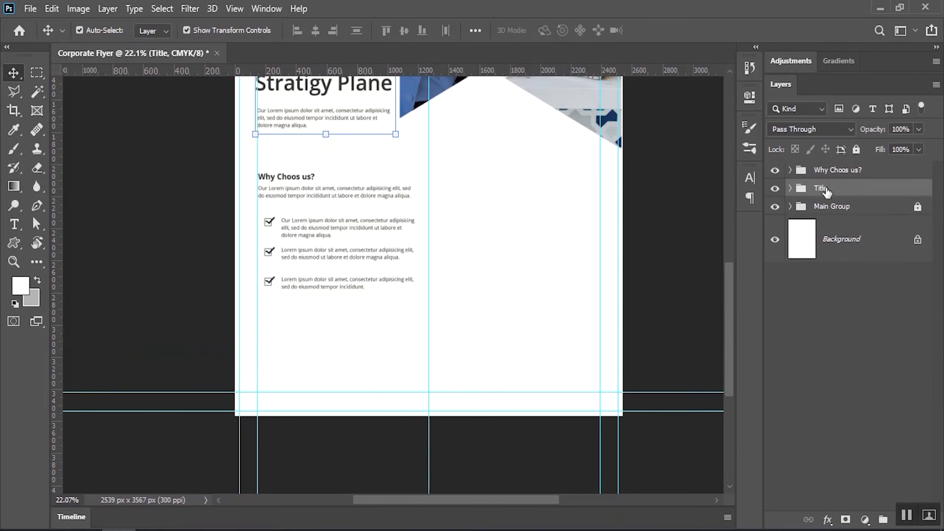
drag(836, 186, 842, 167)
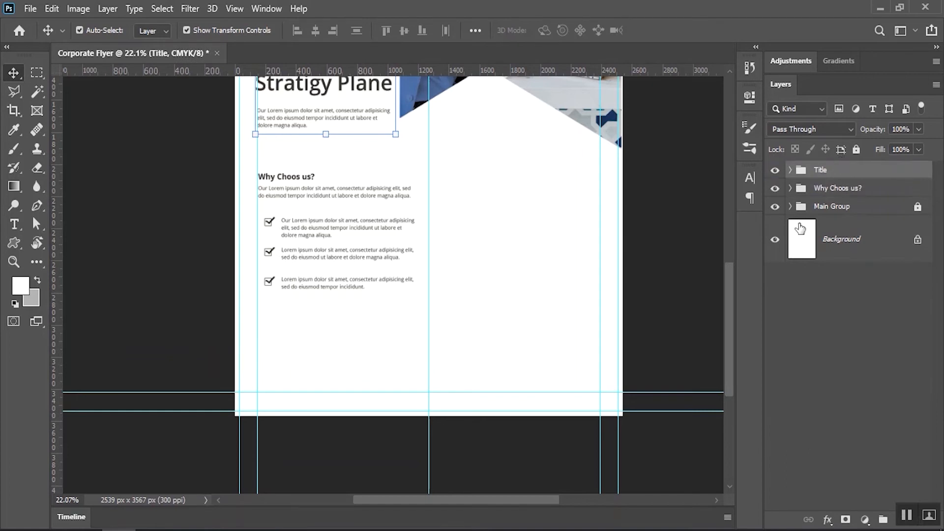
click(835, 332)
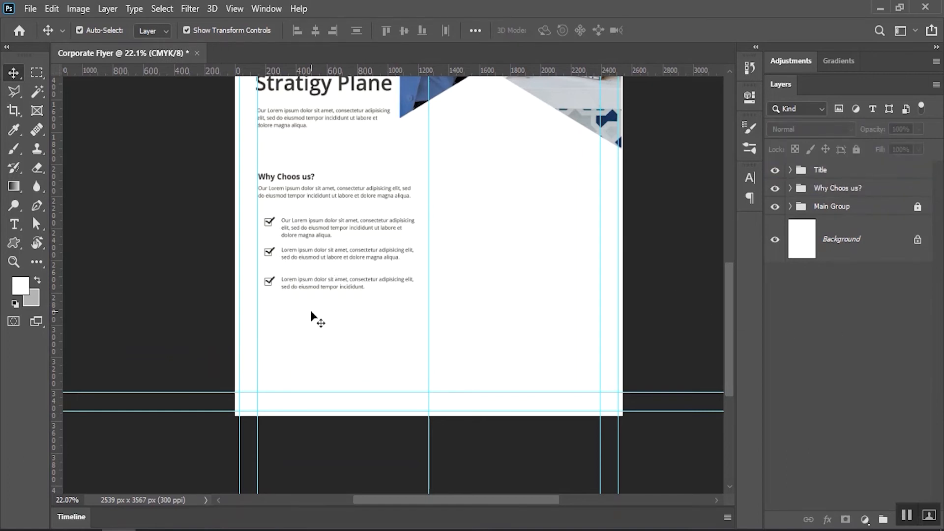
Copy the intro paragraph below the checklist and take the copy out of the group
click(352, 145)
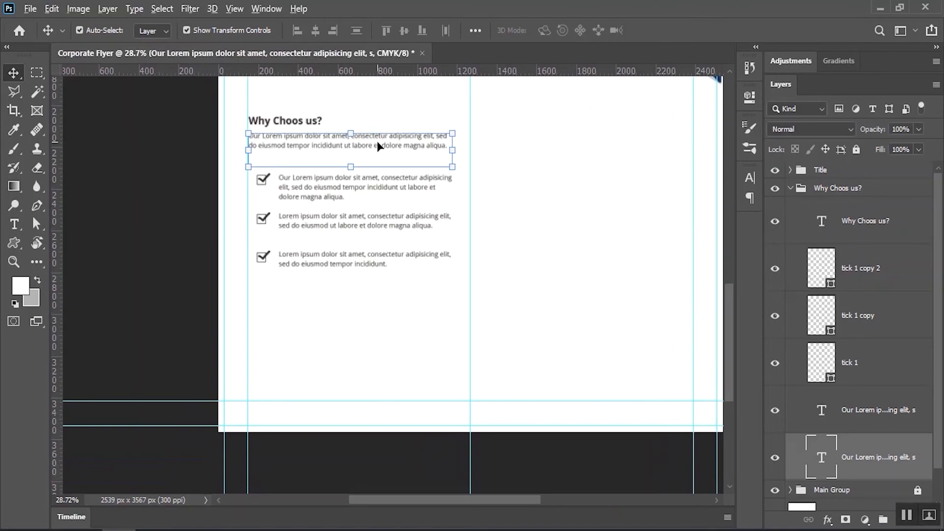
drag(377, 150, 377, 343)
scroll(864, 404, down, 3)
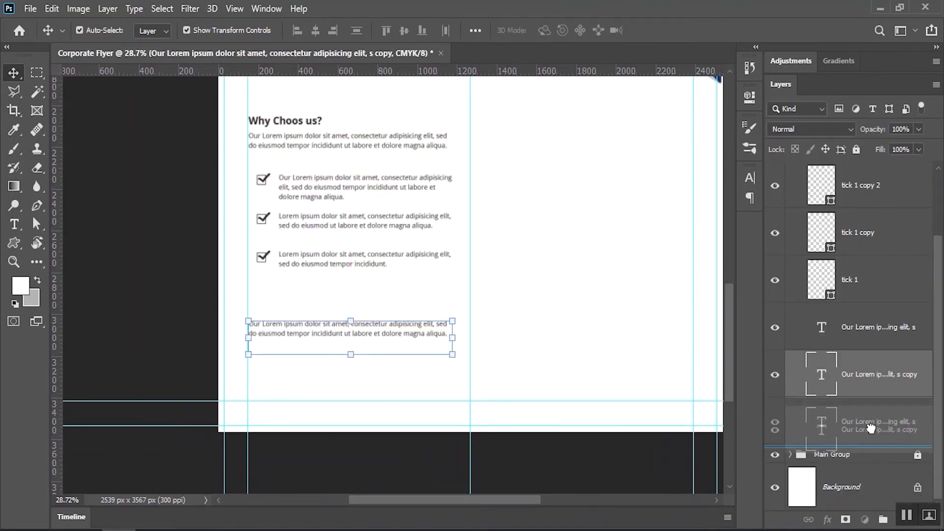
mouse_move(870, 438)
mouse_down()
mouse_move(859, 428)
mouse_move(863, 446)
mouse_up()
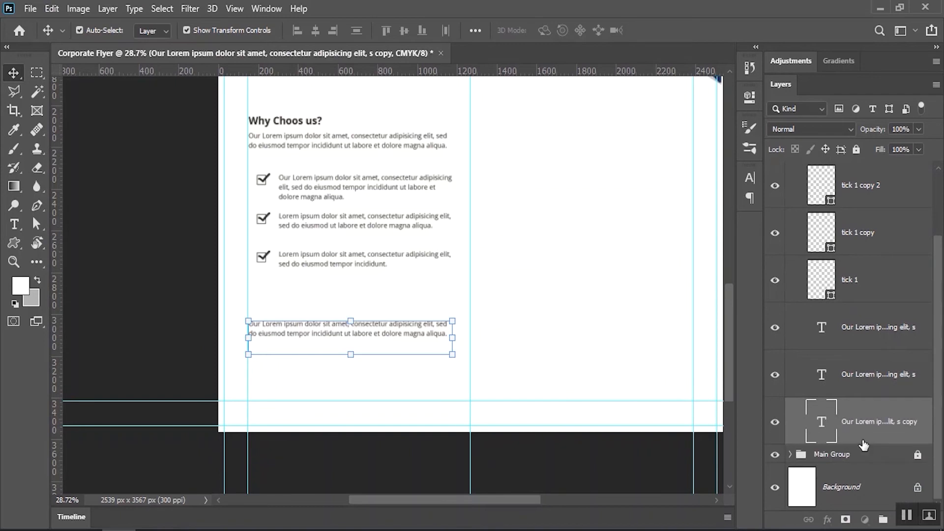
key(ctrl+[)
scroll(885, 365, up, 3)
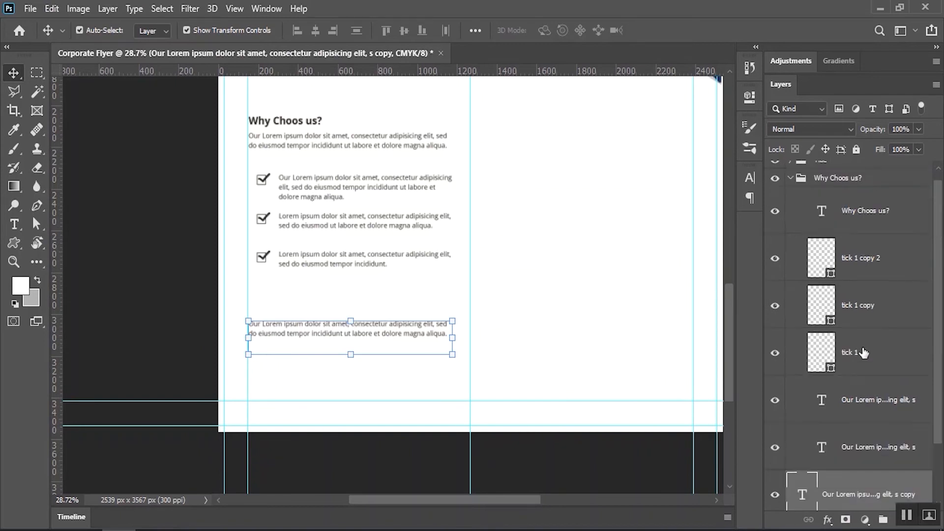
click(790, 188)
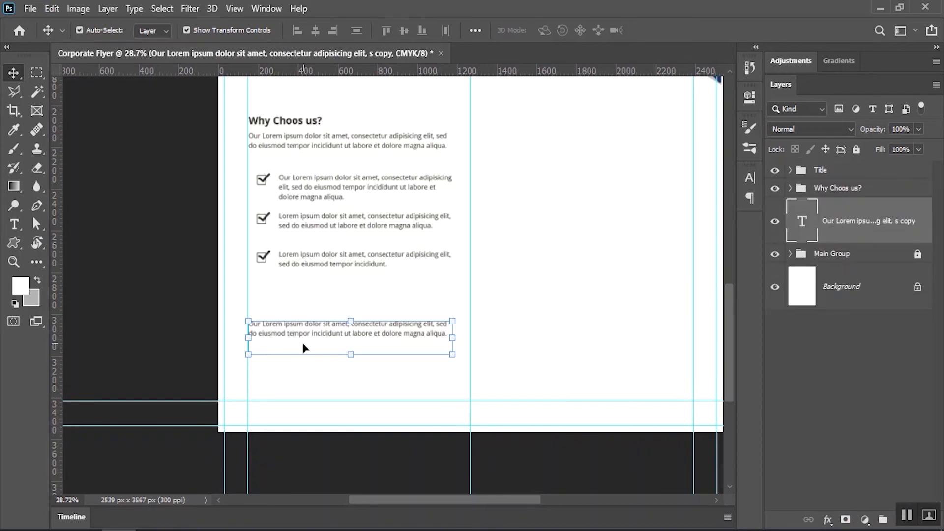
Narrow the copied paragraph to three lines and move it about 84 px lower
scroll(302, 342, up, 2)
double_click(216, 330)
drag(191, 337, 241, 336)
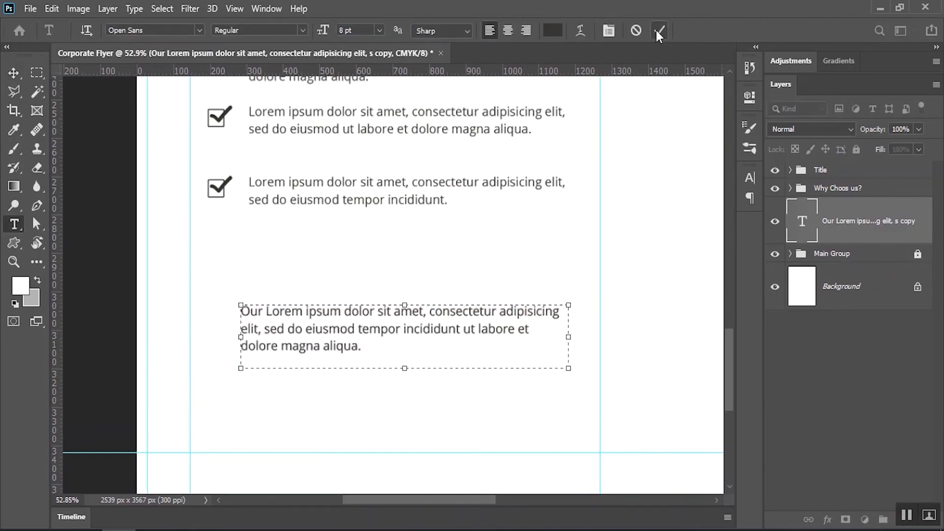
click(657, 32)
key(v)
drag(376, 330, 378, 372)
Draw a tall narrow rectangle bar left of the paragraph, filled with the Business blue
right_click(14, 243)
click(68, 242)
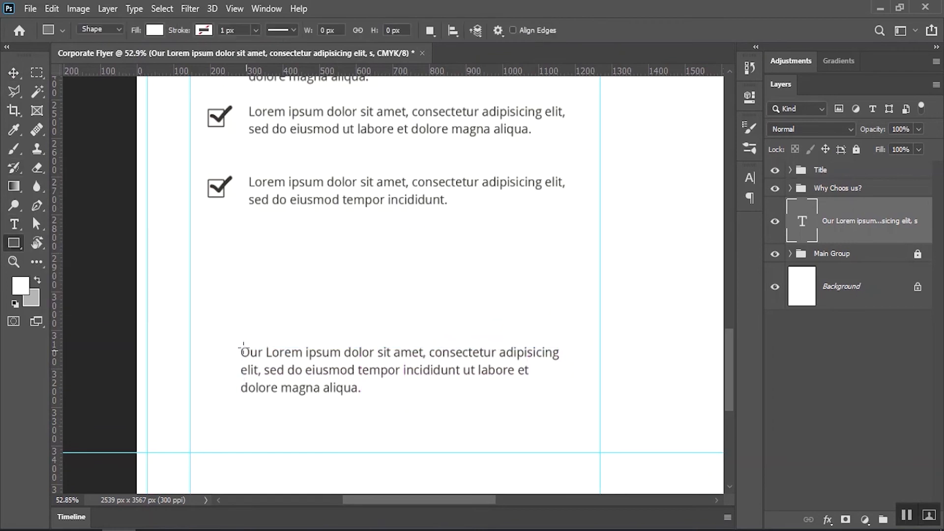
drag(200, 349, 217, 420)
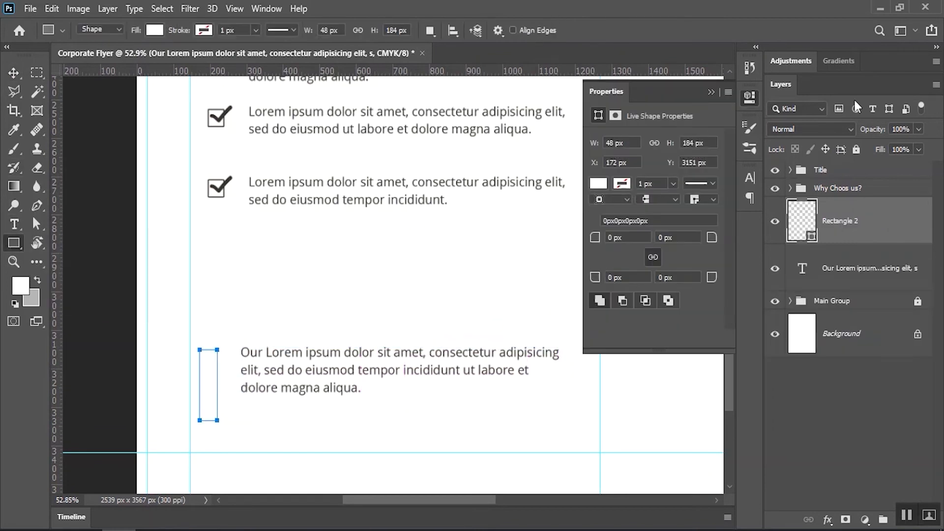
click(710, 92)
scroll(462, 192, down, 4)
drag(476, 152, 444, 338)
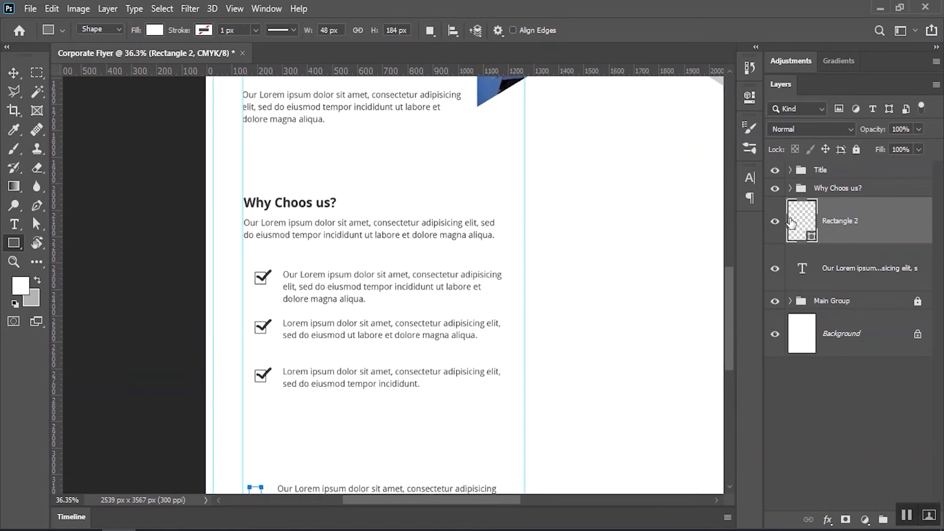
double_click(791, 219)
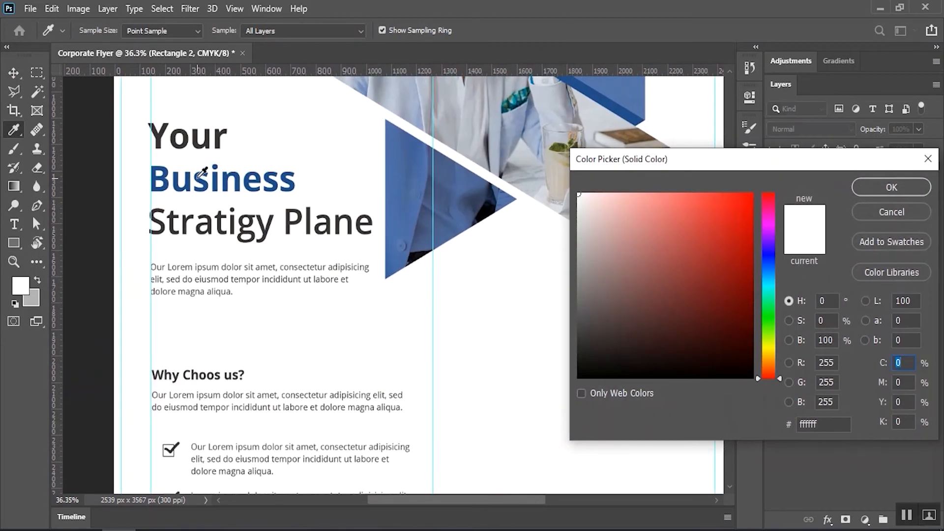
click(200, 174)
click(875, 187)
Move the paragraph beside the blue bar
scroll(415, 267, down, 10)
scroll(415, 268, left, 4)
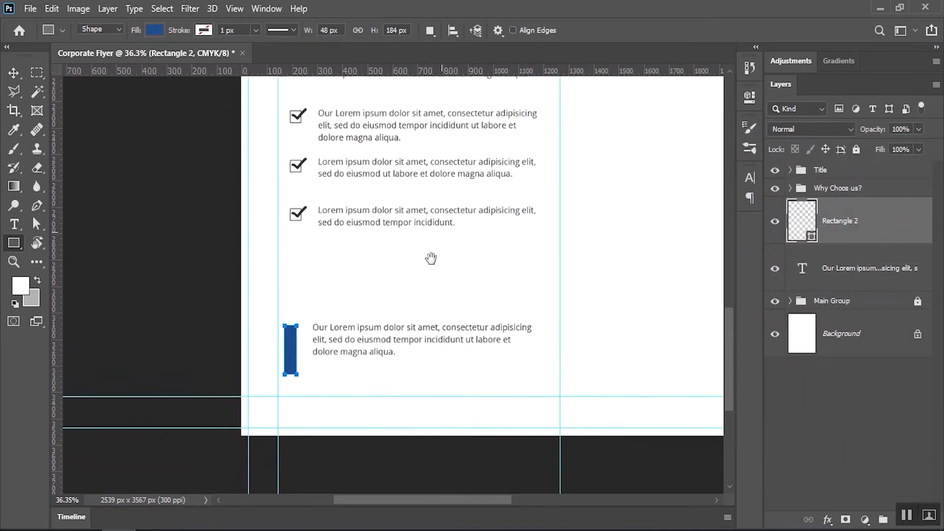
click(14, 73)
scroll(330, 366, up, 3)
drag(330, 331, 320, 362)
Add a bold 12 pt 'Up to 30% Off' heading above the paragraph
key(t)
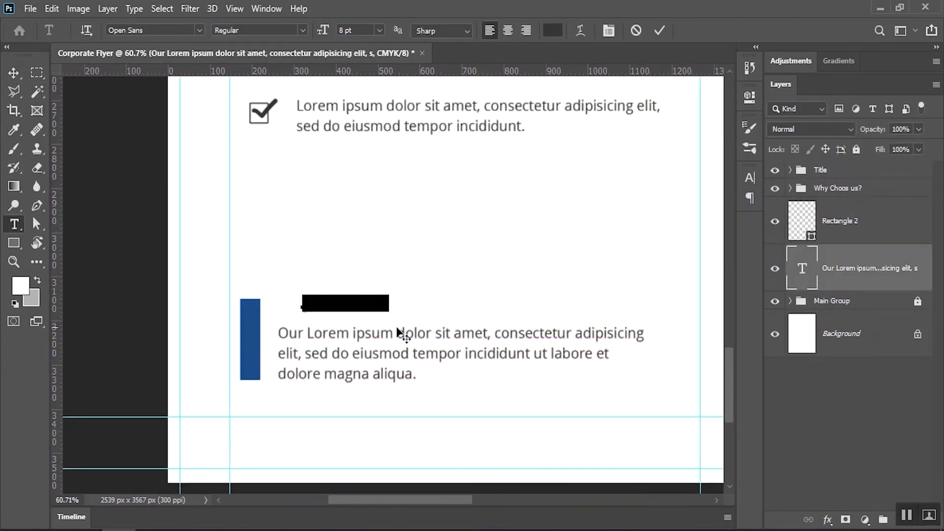
click(303, 307)
text(U)
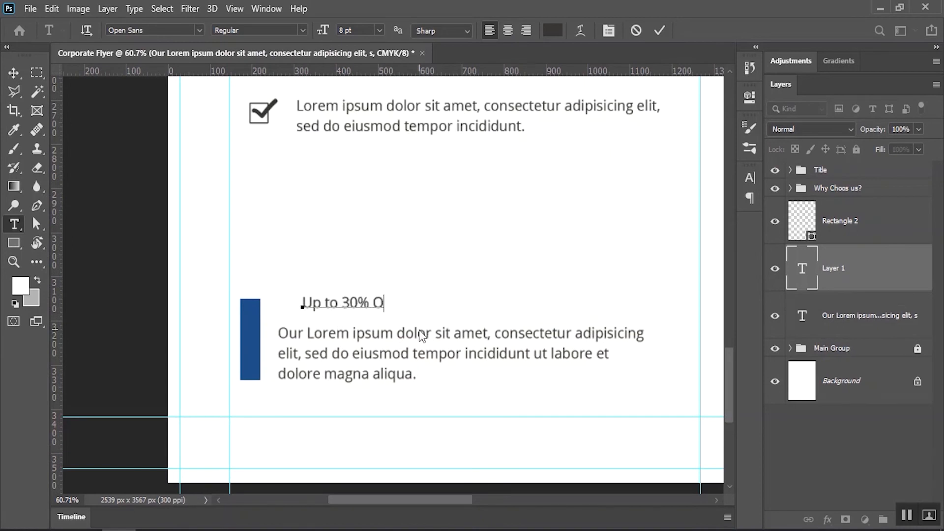
key(ctrl+a)
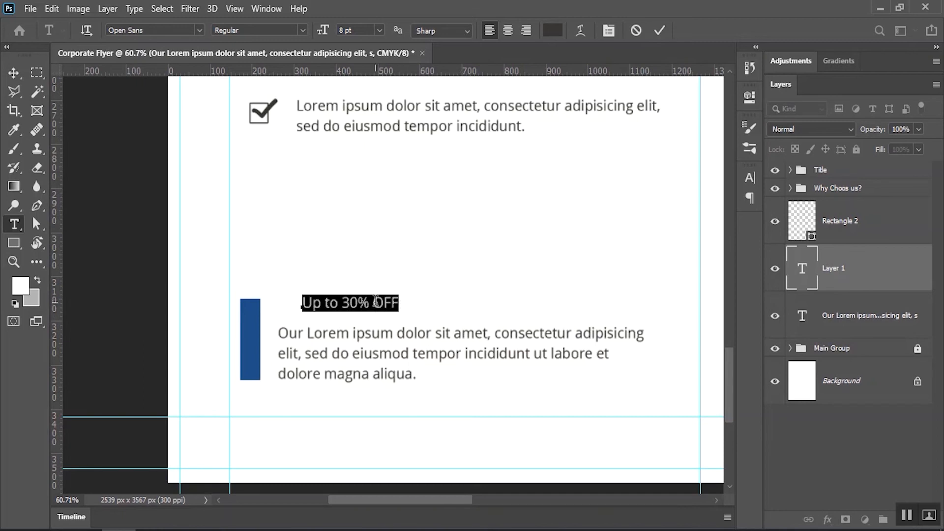
drag(384, 303, 413, 304)
text(ff)
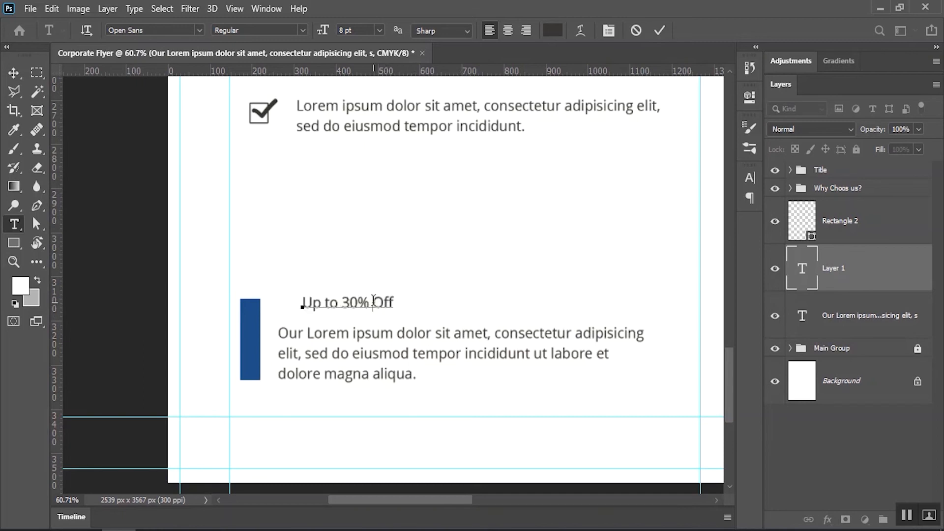
key(ctrl+a)
click(295, 30)
click(253, 118)
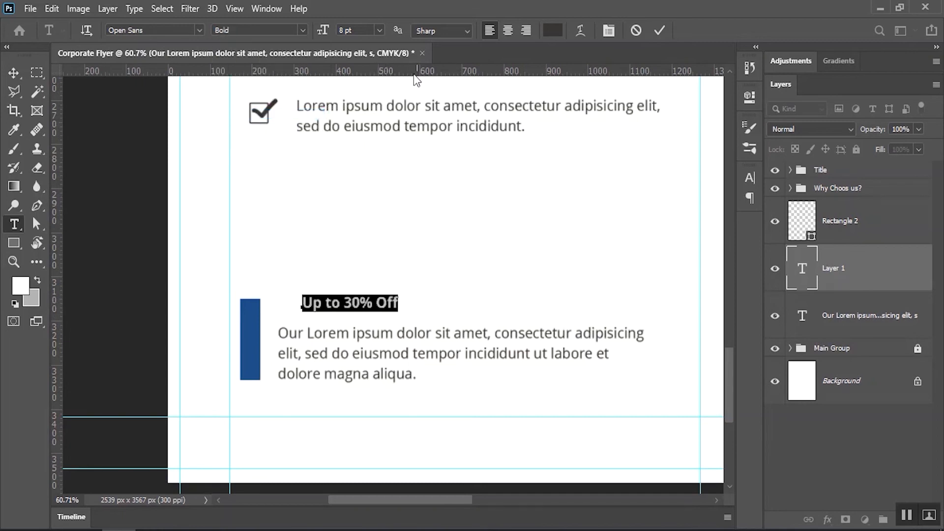
key(Return)
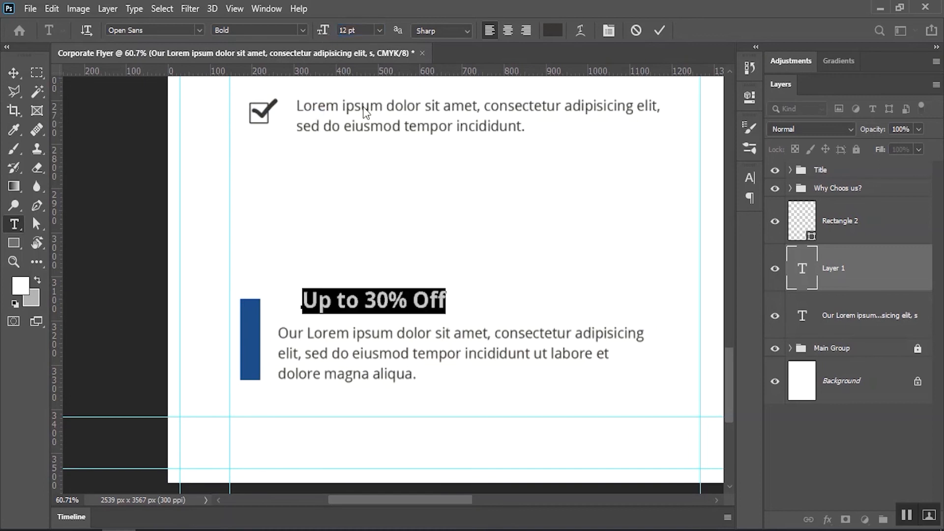
click(659, 30)
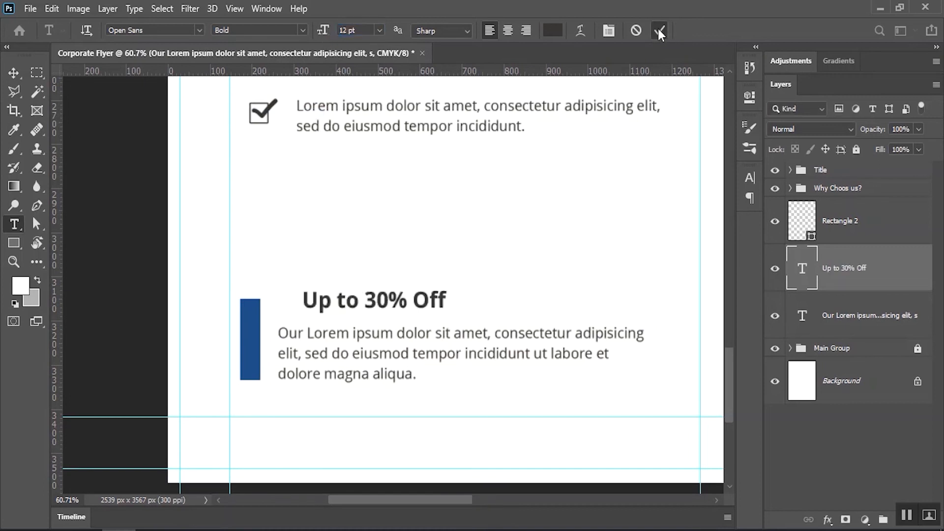
Place the heading just above the paragraph and top-align it with the blue bar
click(14, 72)
click(300, 269)
drag(341, 301, 318, 310)
shift+click(255, 338)
click(386, 30)
click(370, 236)
Group the bar, heading and paragraph as 'Up to 30% Off', then duplicate the Why Choos us? group
click(374, 360)
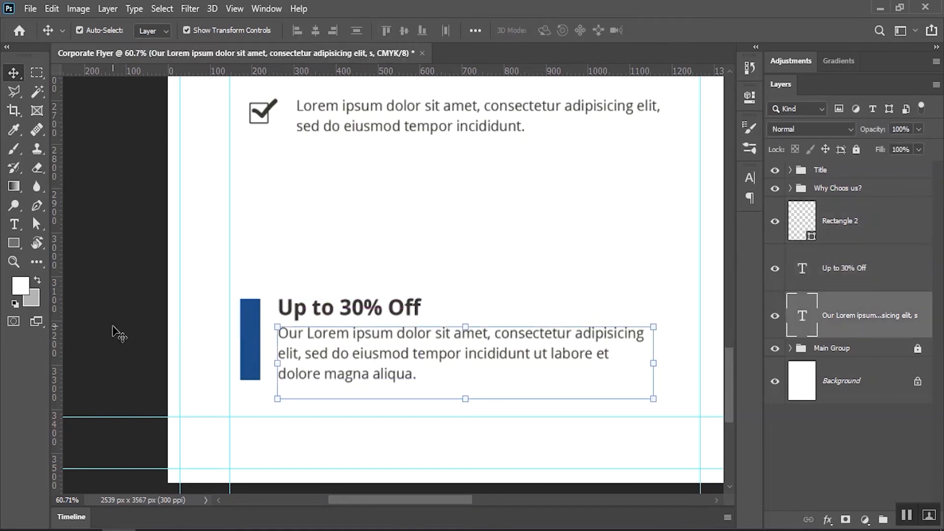
click(181, 339)
drag(242, 295, 484, 354)
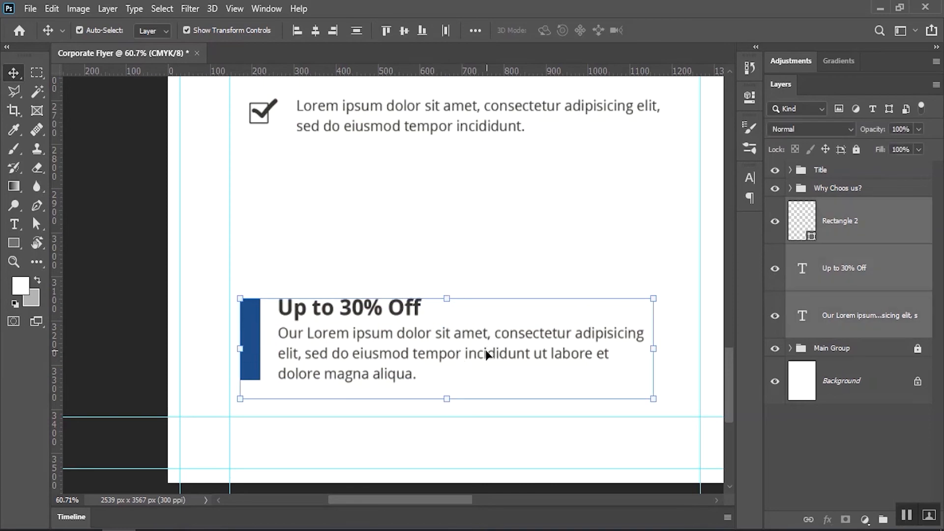
click(108, 10)
click(164, 346)
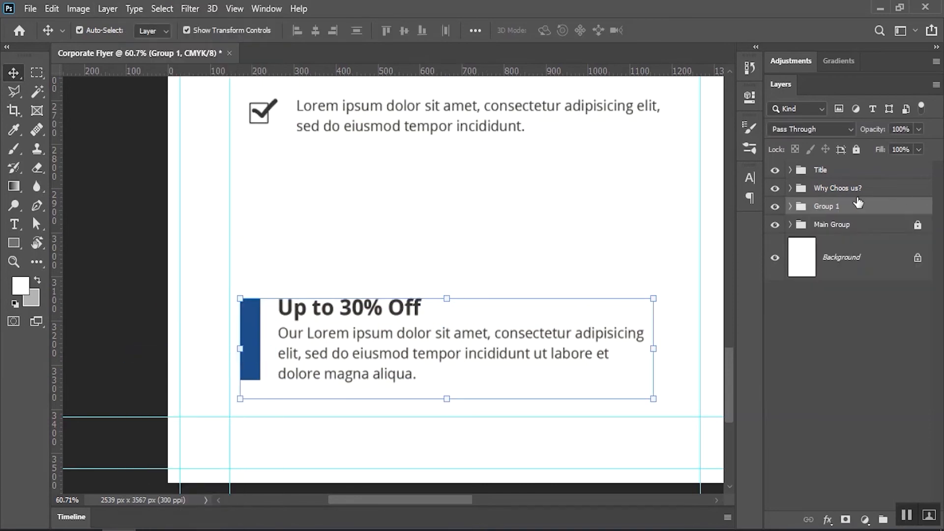
double_click(817, 209)
text(Up to 30% Off)
key(Return)
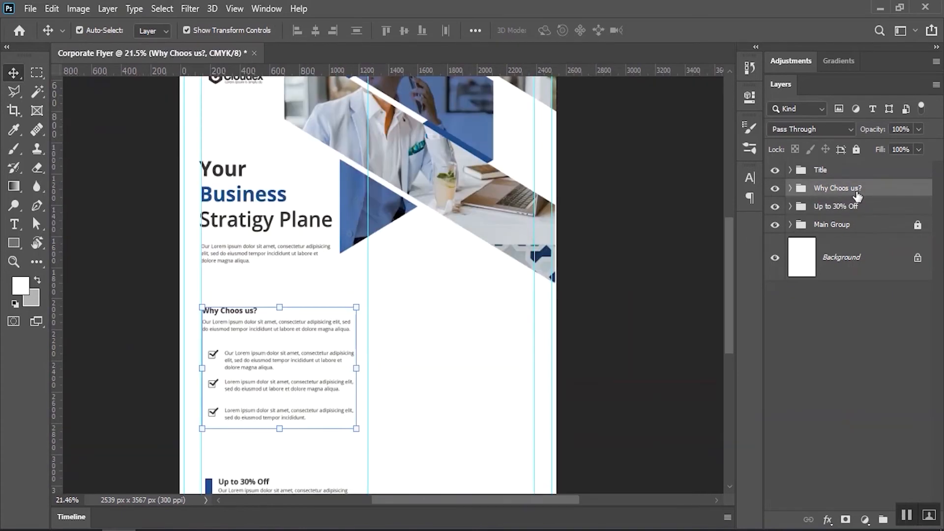
drag(863, 194, 903, 526)
Rename the copied group 'Our services' and move it into the right column
double_click(841, 190)
text(Our services)
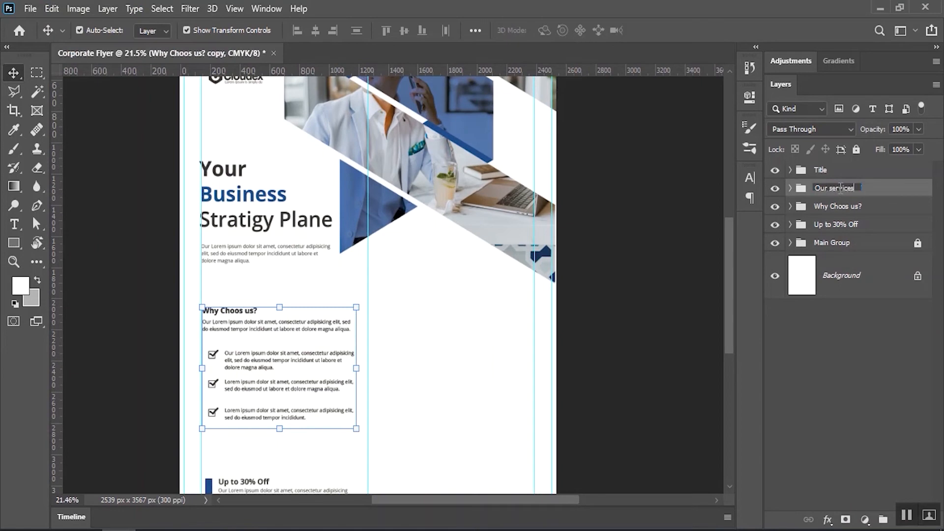
key(Return)
click(52, 8)
click(104, 323)
drag(243, 329, 419, 323)
click(684, 31)
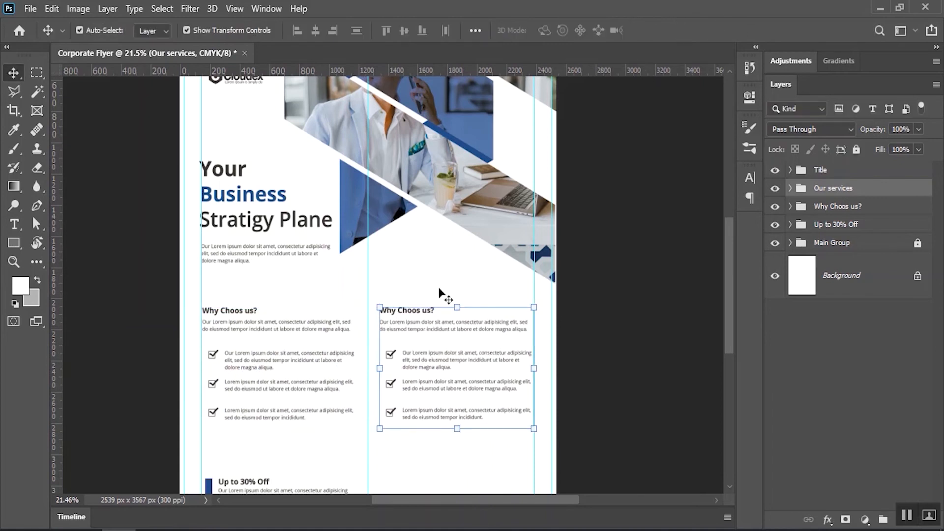
Retype the copied heading as 'Our Services'
double_click(412, 311)
key(BackSpace)
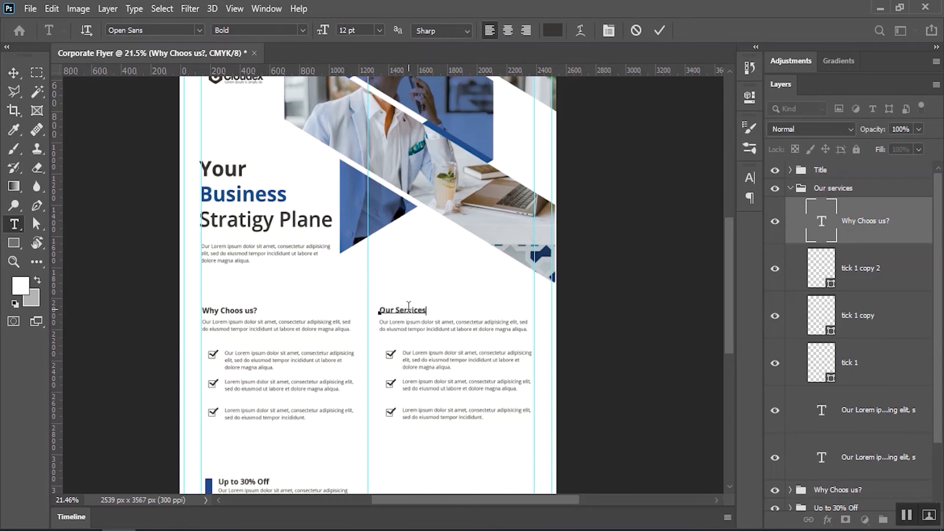
click(659, 31)
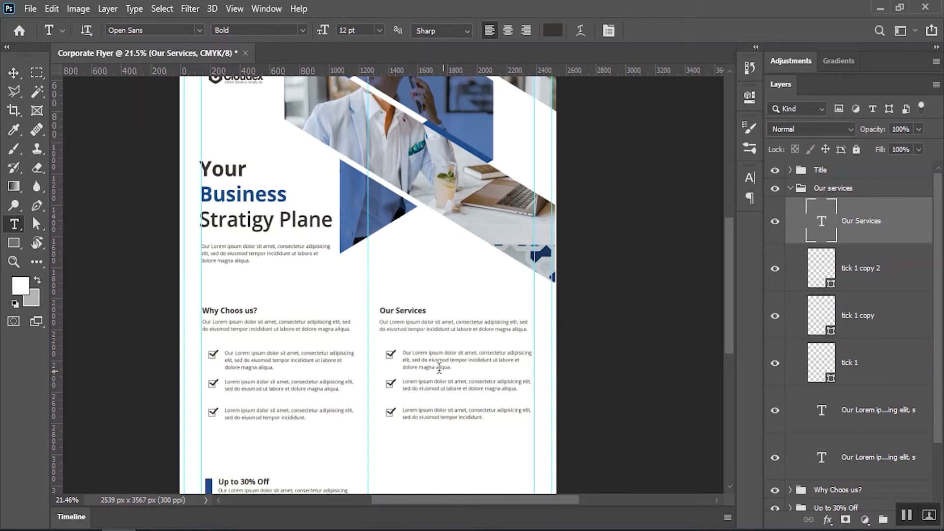
scroll(445, 373, up, 3)
scroll(470, 260, down, 1)
Delete the bullet text and the three tick marks from the Our Services copy
key(v)
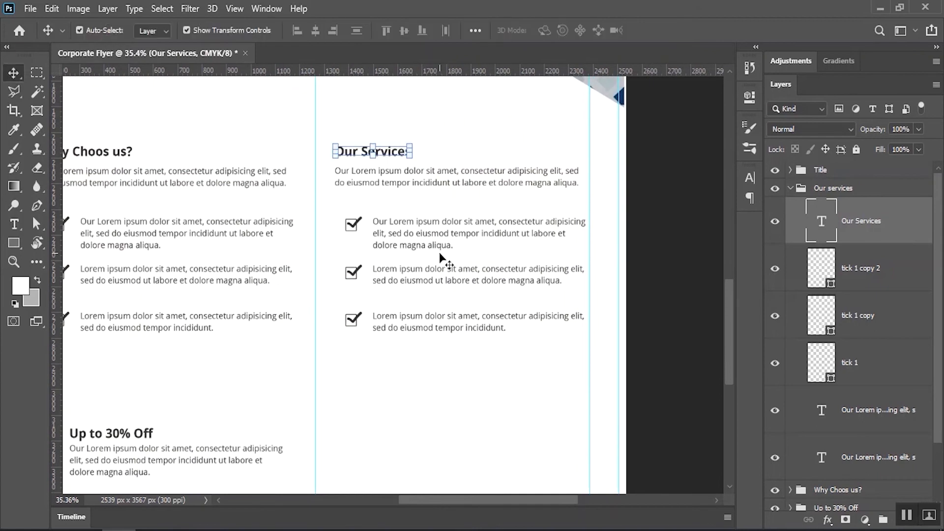
click(386, 242)
key(Delete)
click(371, 236)
drag(376, 214, 347, 335)
key(Delete)
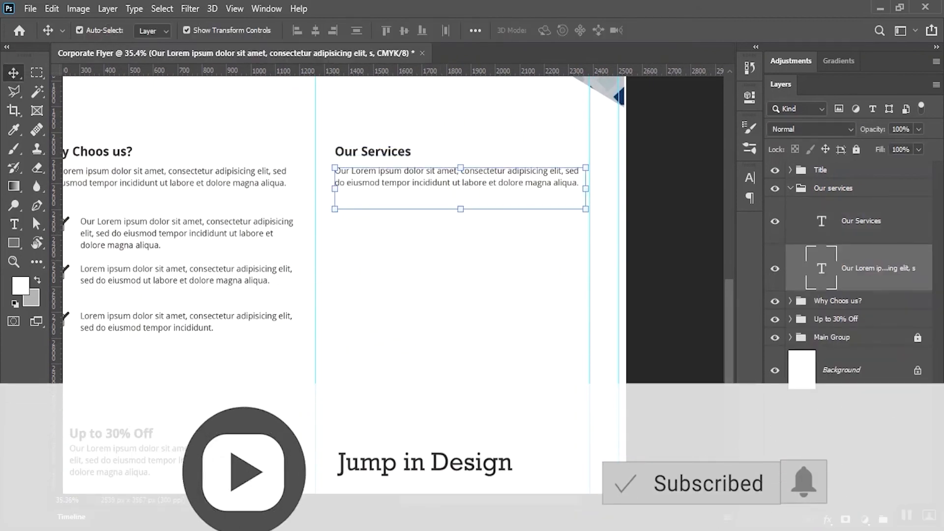
key(alt+Tab)
Copy the Business line and its paragraph from the Notepad notes
scroll(281, 398, down, 2)
click(251, 336)
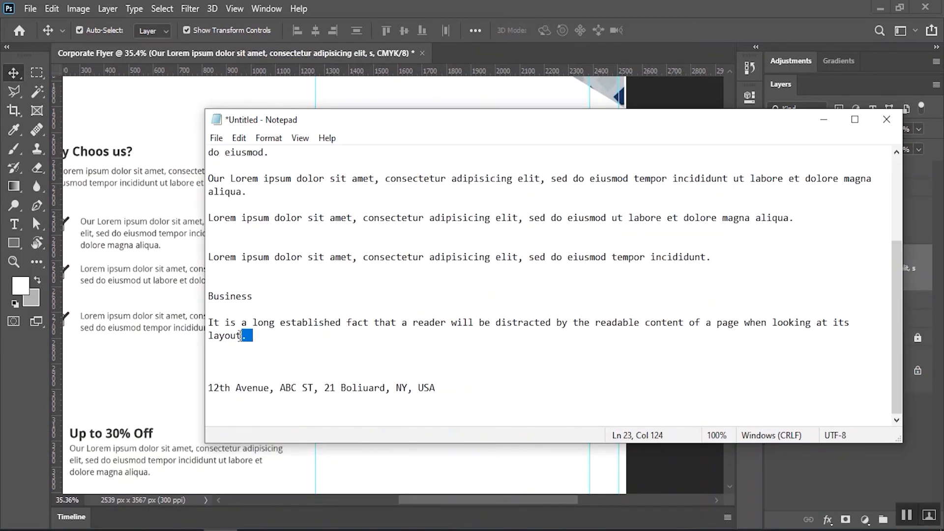
drag(251, 336, 198, 294)
click(239, 138)
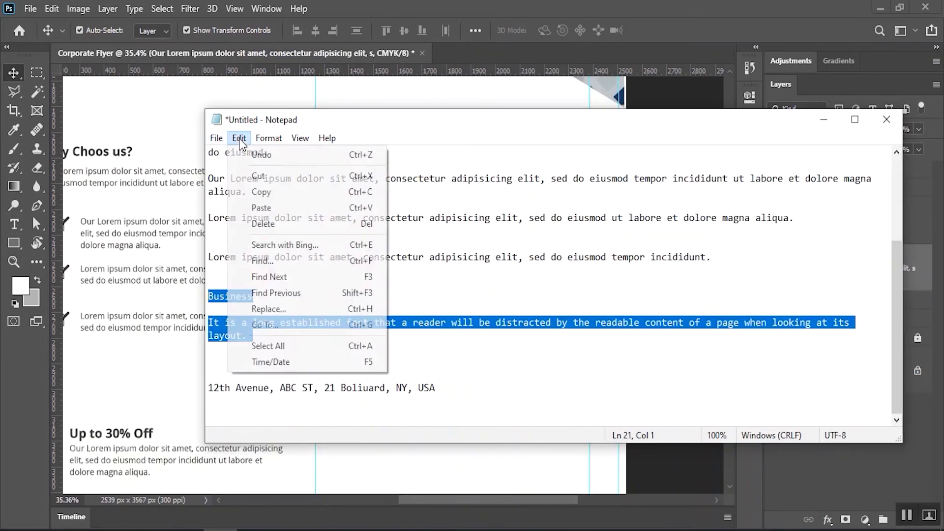
click(265, 190)
Place a copy of the services intro paragraph lower down and select all its text
key(alt+Tab)
drag(399, 188, 399, 267)
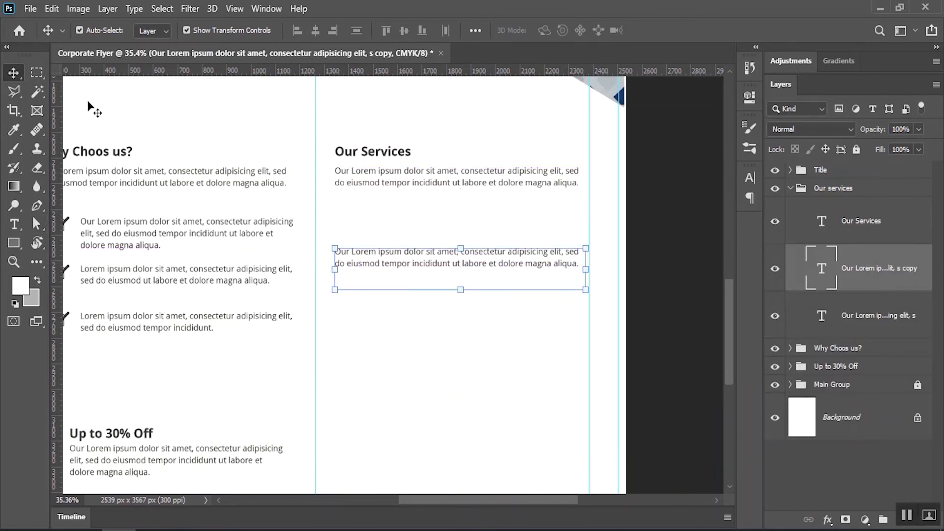
click(14, 224)
click(435, 264)
click(162, 9)
click(162, 25)
Paste the copied Business text and make the Business heading bold at 10 pt
click(52, 8)
click(86, 133)
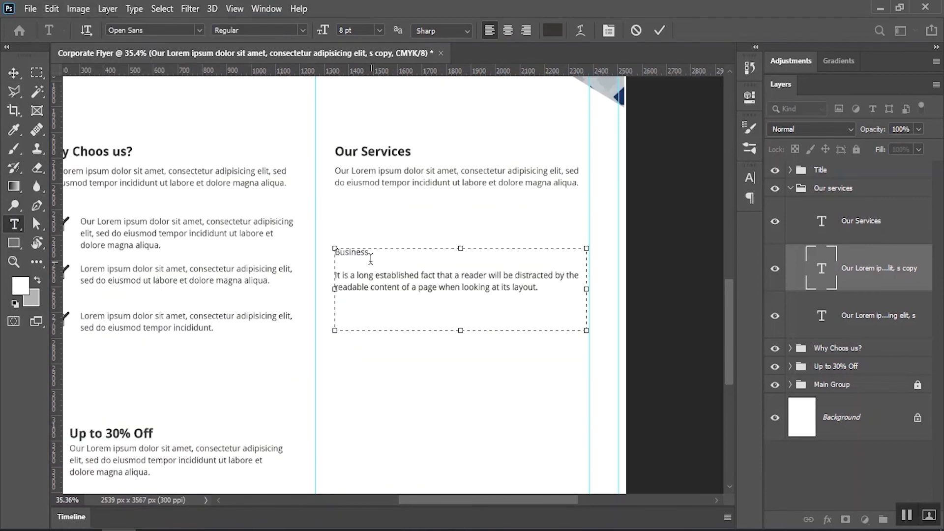
drag(371, 252, 309, 211)
click(303, 32)
click(249, 117)
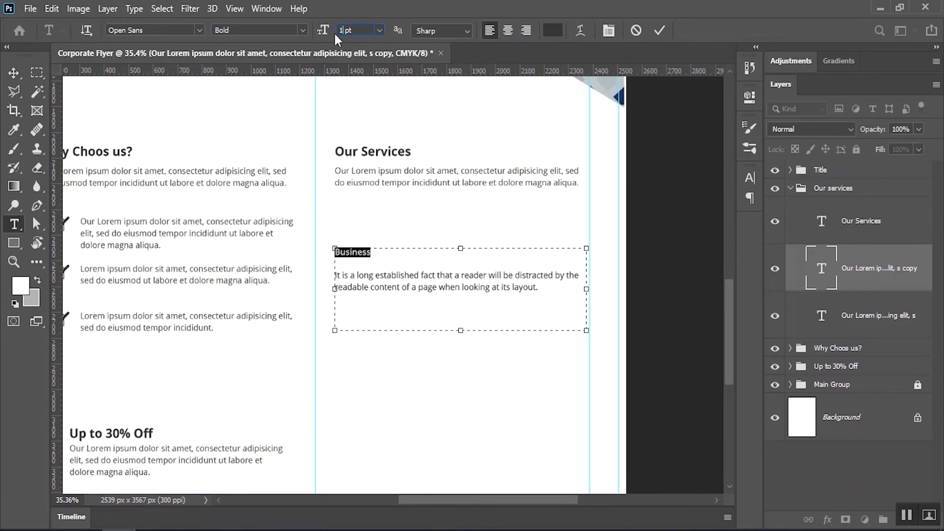
text(10)
key(Return)
Set the Business body text leading to 9 pt and commit the formatting
click(338, 268)
key(ctrl+t)
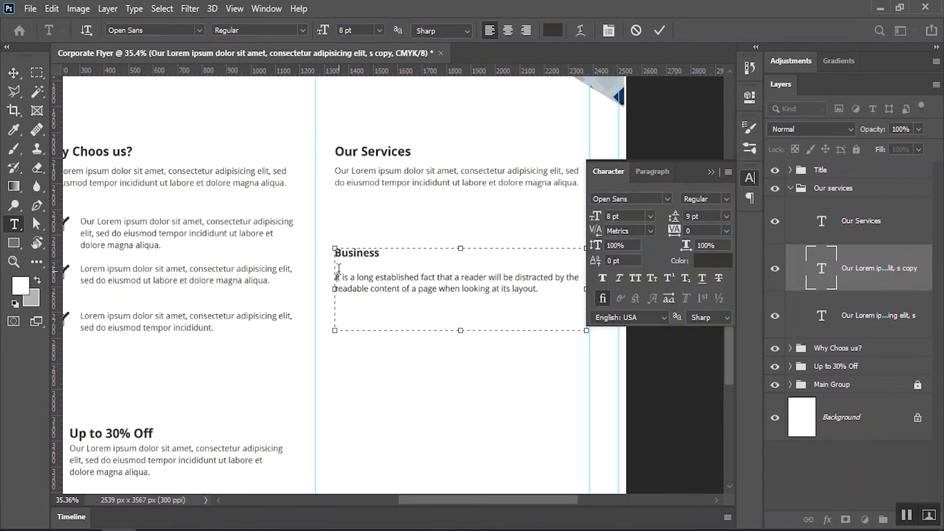
click(727, 216)
click(706, 272)
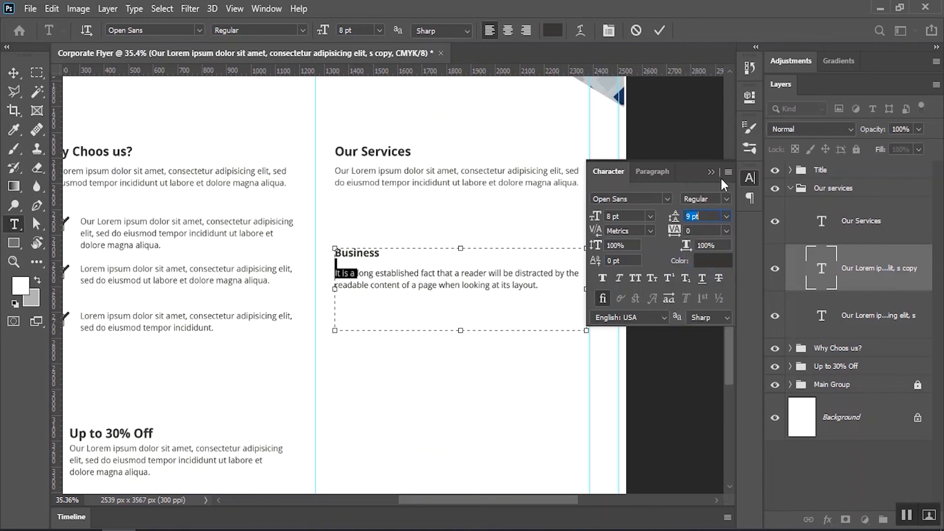
click(712, 172)
click(659, 31)
Narrow the Business text box to wrap onto three lines and shift it about 53 px right
click(396, 290)
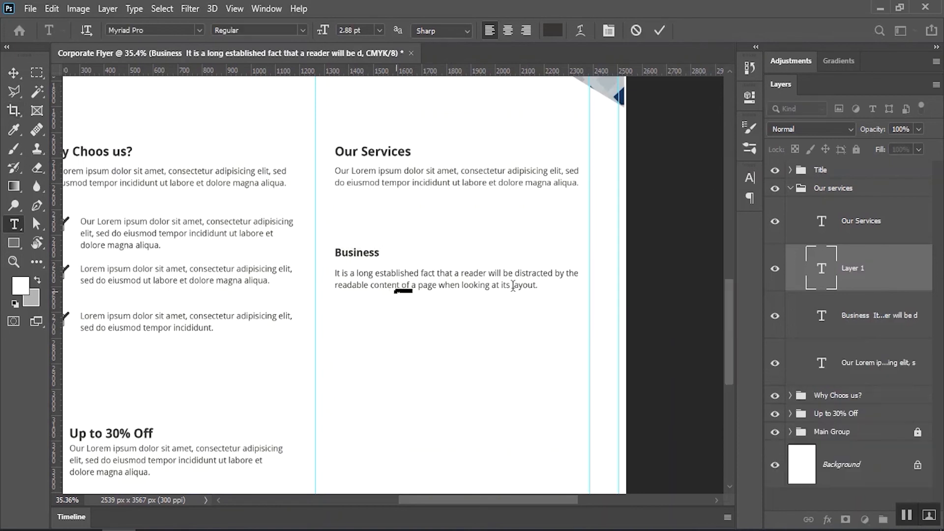
click(635, 30)
click(480, 278)
drag(594, 280, 552, 283)
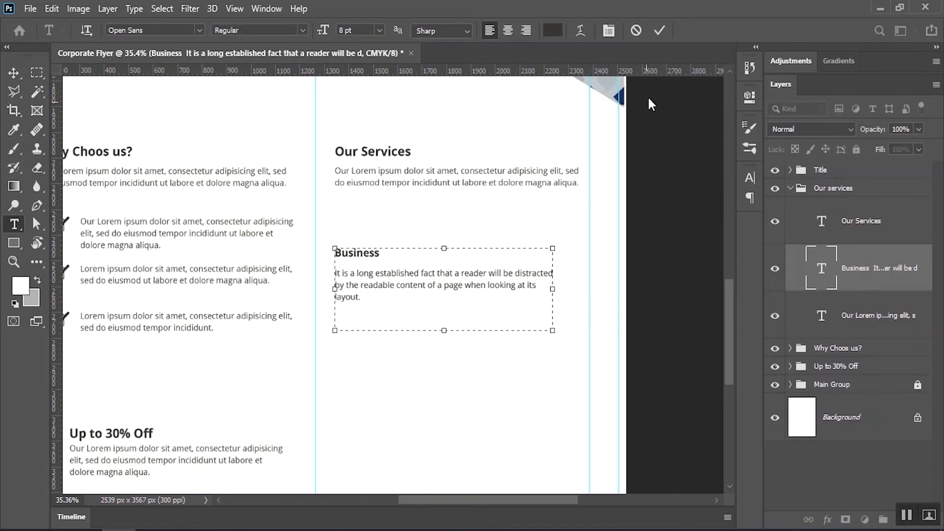
click(659, 30)
click(13, 73)
drag(390, 276, 426, 277)
Draw a square left of the Business heading, filled with the offer bar's blue
key(u)
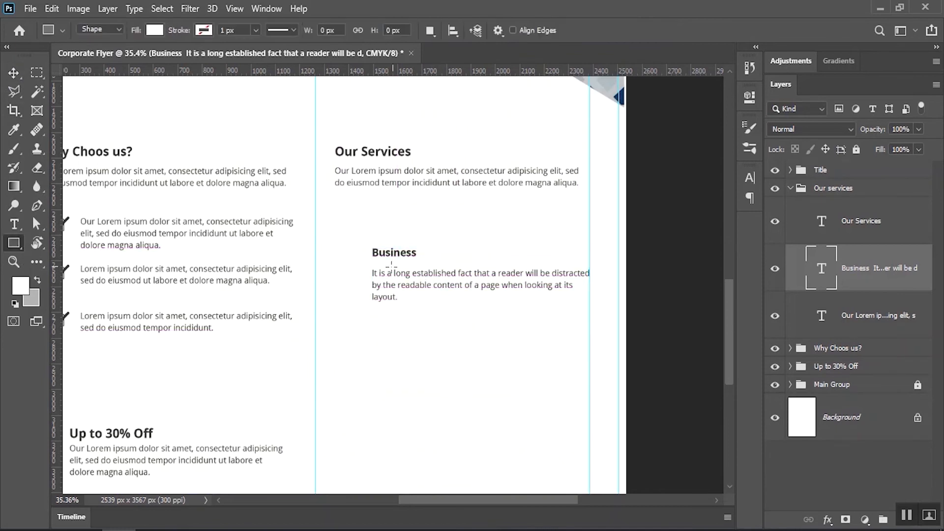
drag(324, 252, 361, 288)
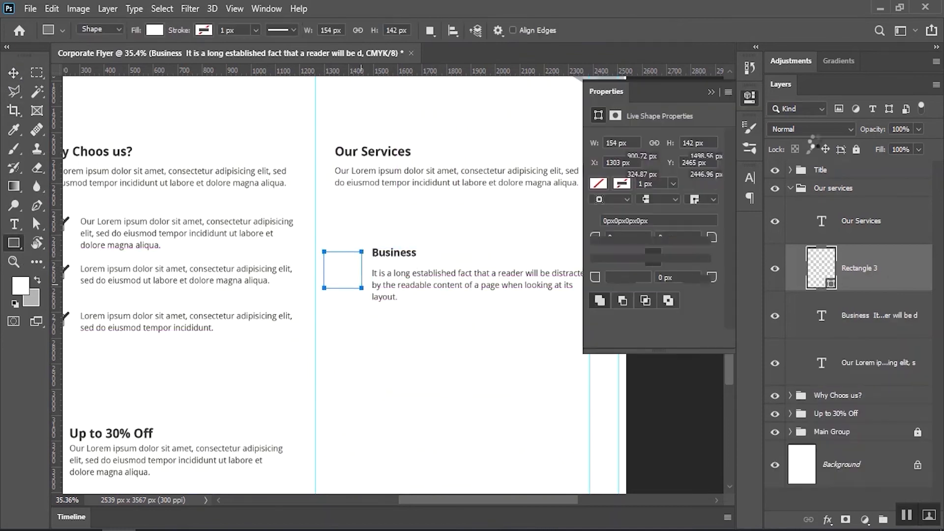
double_click(817, 270)
drag(345, 230, 316, 234)
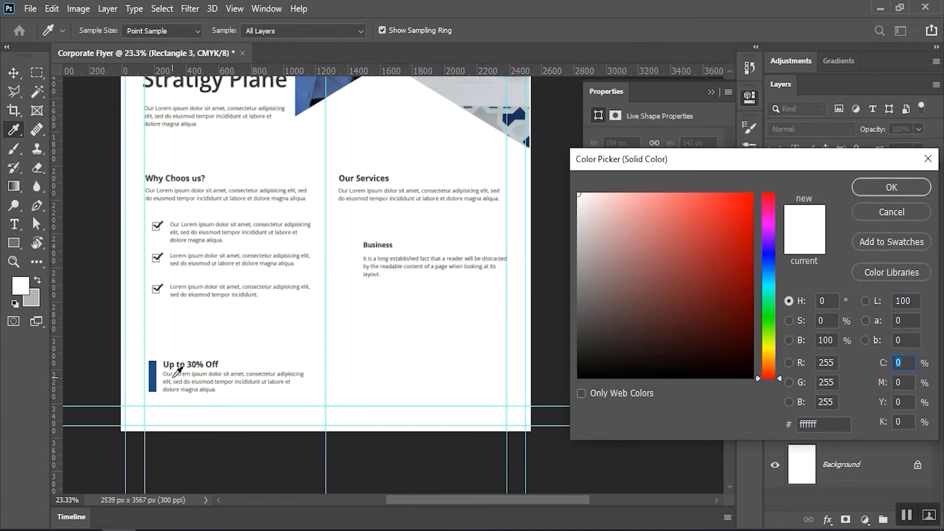
click(152, 374)
click(889, 186)
Align the blue square's top edge with the Business text
key(v)
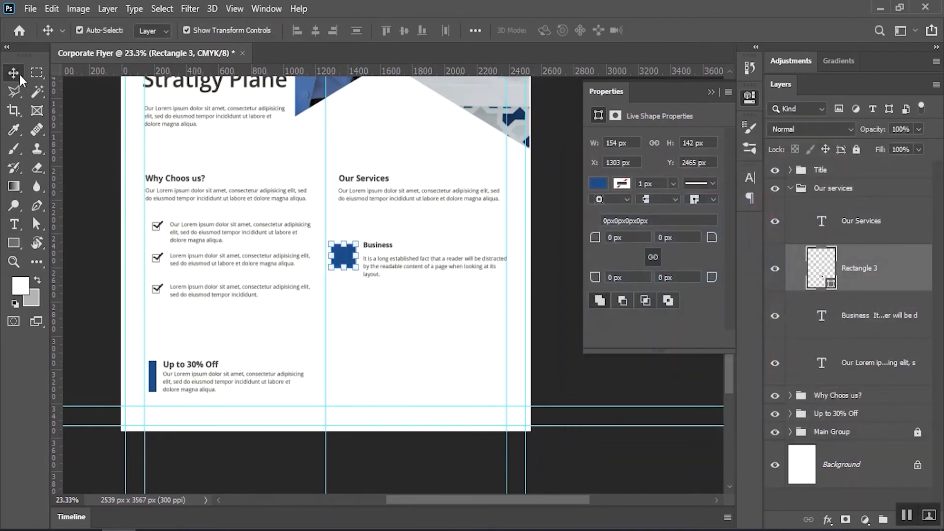
drag(364, 236, 449, 231)
drag(298, 347, 306, 337)
ctrl+shift+click(401, 279)
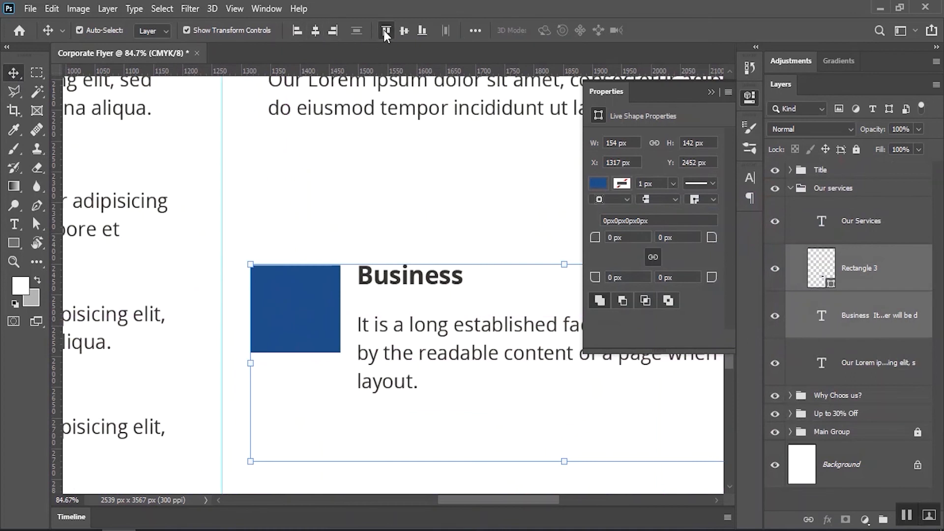
click(385, 31)
click(350, 205)
drag(357, 283, 322, 284)
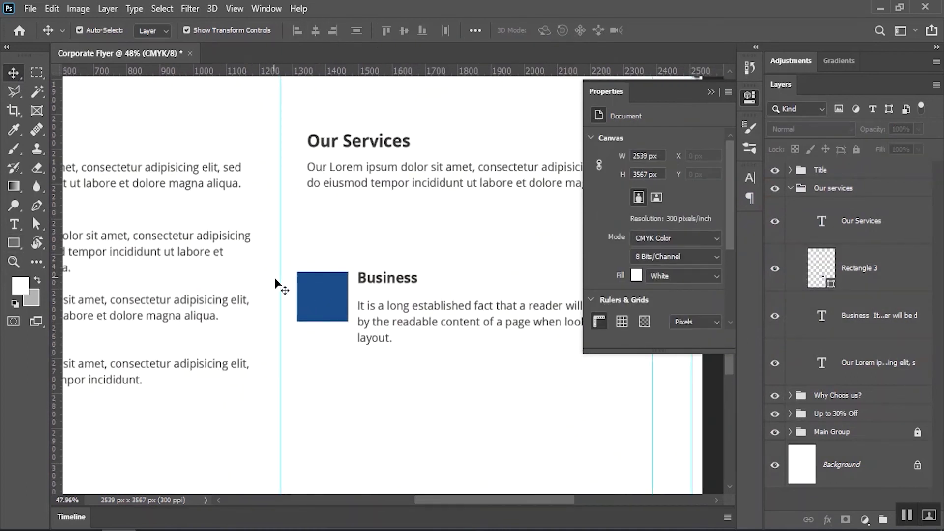
Draw a briefcase custom shape on the blue square, filled white (#ffffff)
ctrl+click(317, 295)
click(14, 243)
click(74, 312)
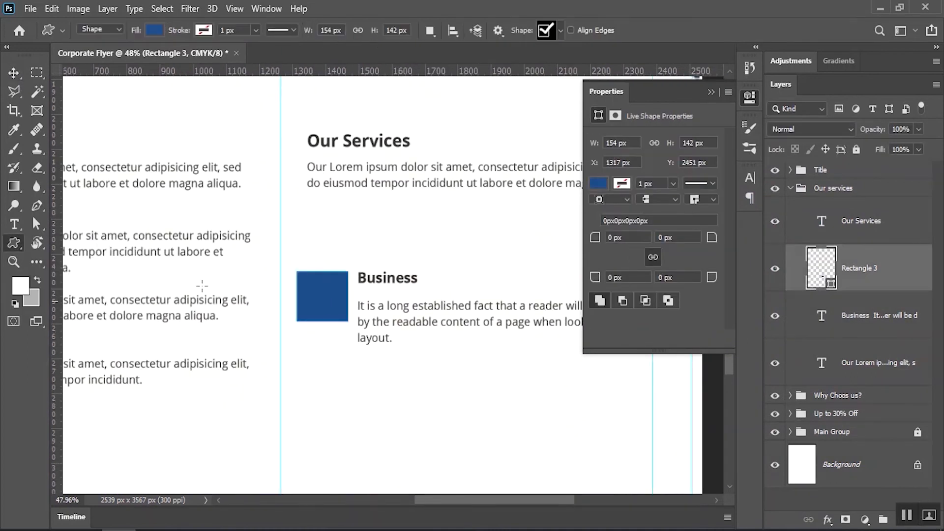
click(560, 32)
click(394, 157)
scroll(322, 295, up, 4)
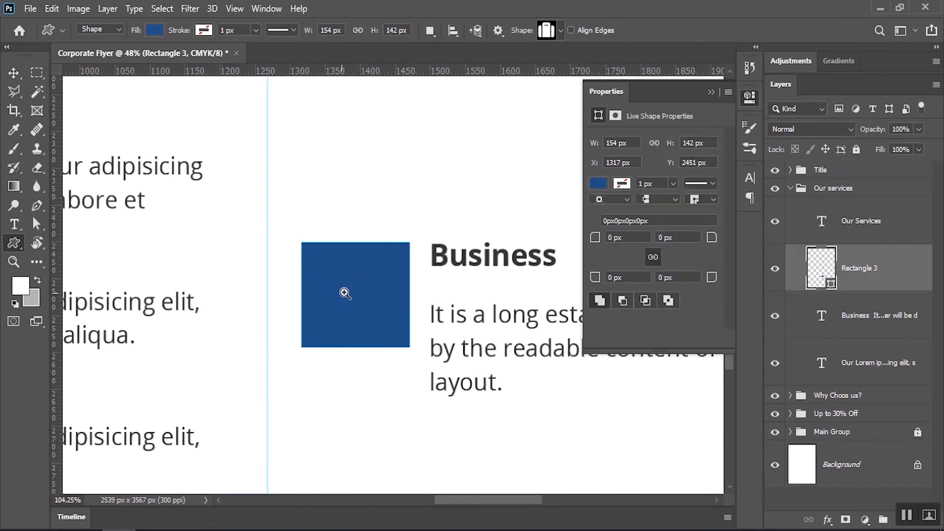
drag(282, 191, 336, 246)
double_click(834, 284)
text(ffffff)
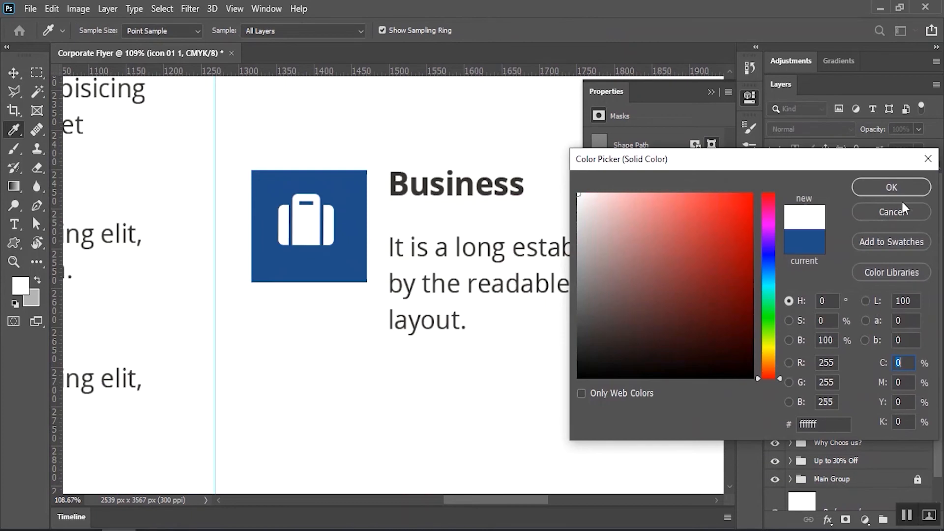
click(917, 194)
Centre the white briefcase in the blue square and round the square's corners
click(14, 73)
drag(243, 138, 320, 196)
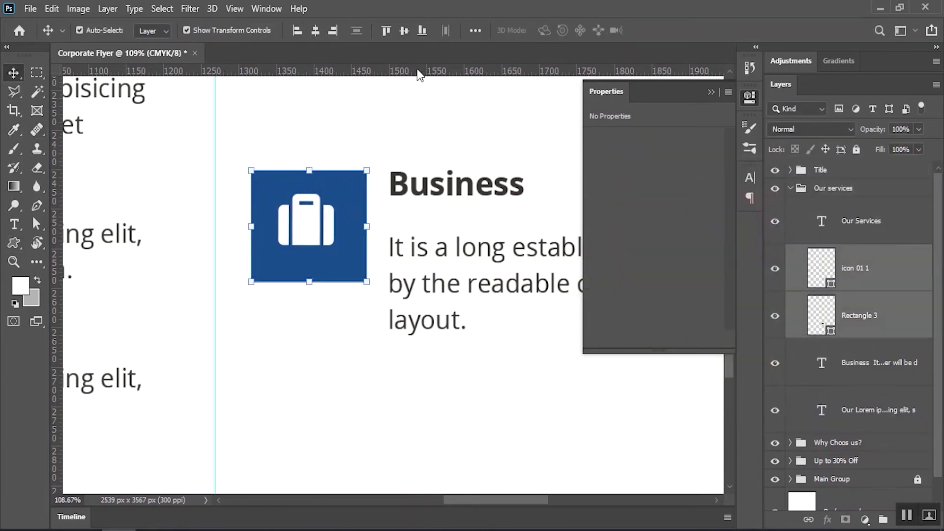
click(404, 31)
click(315, 31)
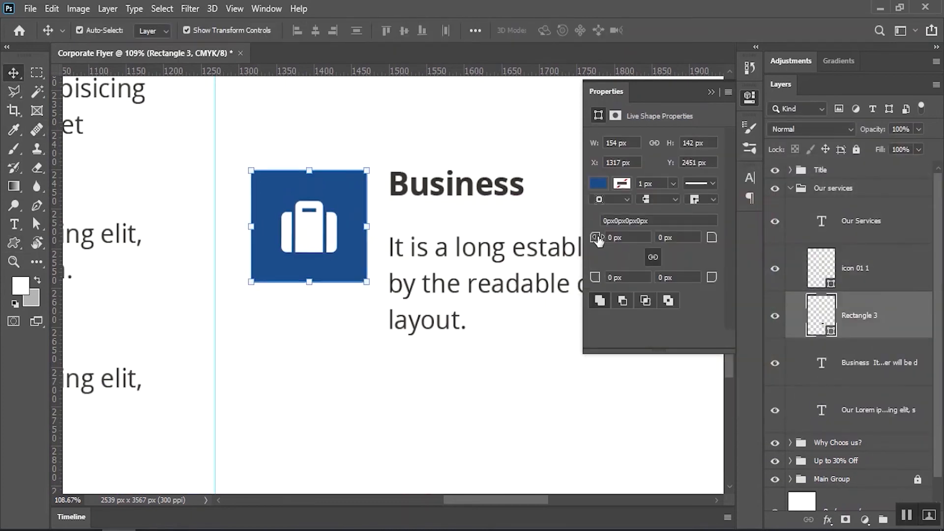
drag(596, 239, 620, 236)
Select the Business text, briefcase icon and blue square together as one entry
click(529, 354)
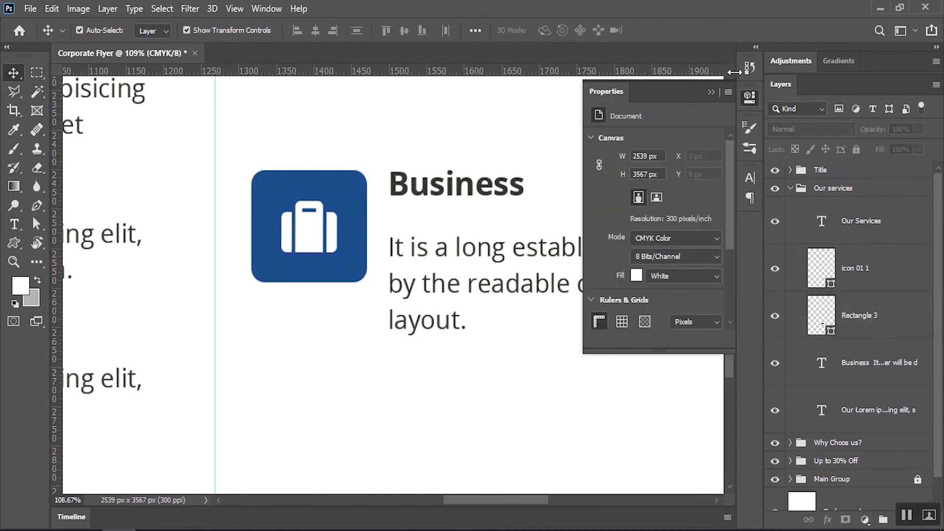
click(711, 92)
drag(382, 246, 322, 243)
drag(464, 253, 420, 211)
drag(300, 154, 391, 403)
Retype the copied headings as Best Value and Web Design
key(t)
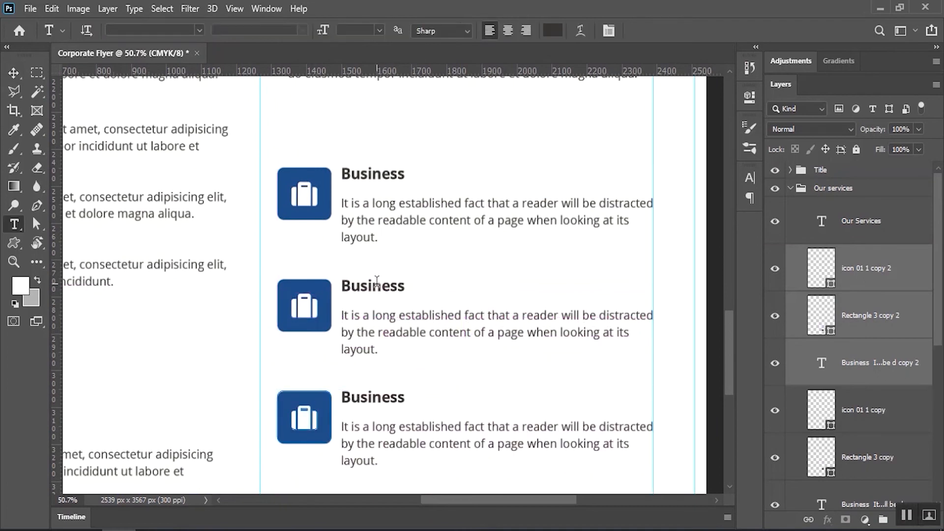
double_click(380, 285)
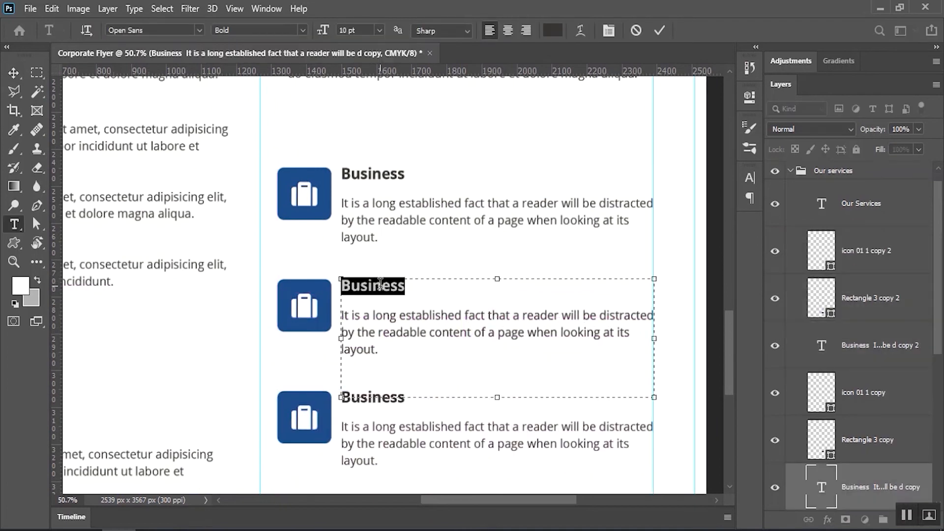
text(Best Value)
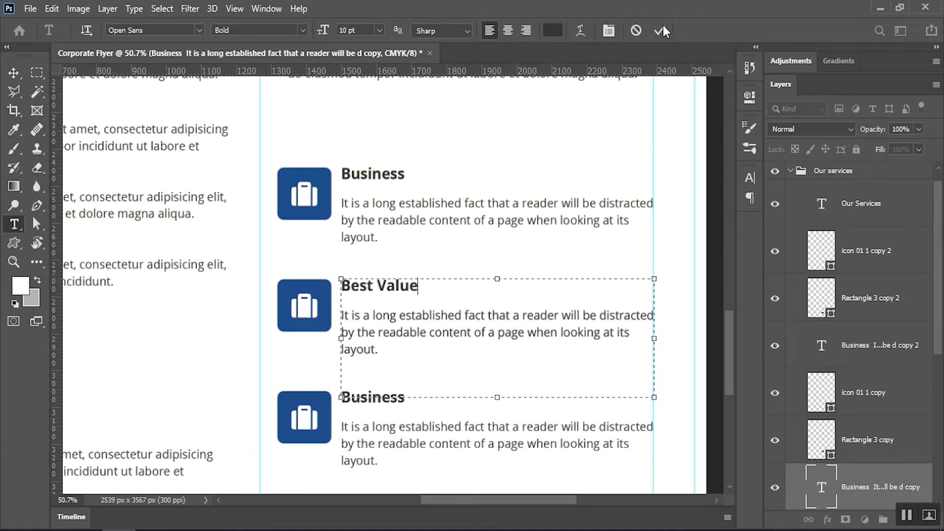
click(660, 30)
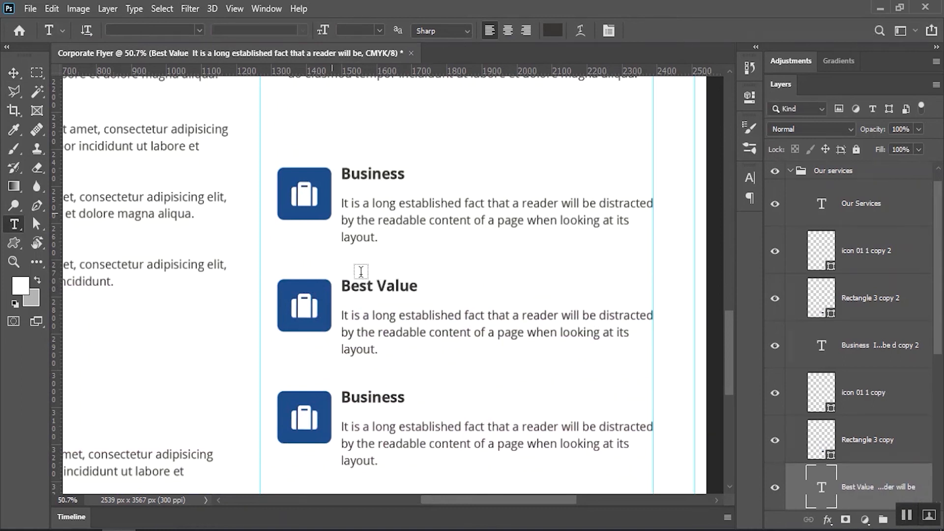
double_click(389, 399)
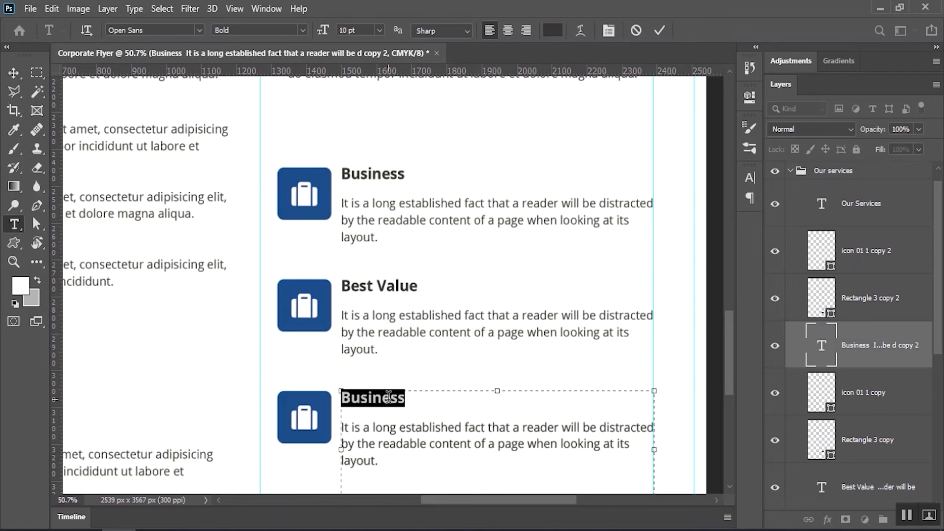
text(Web Design)
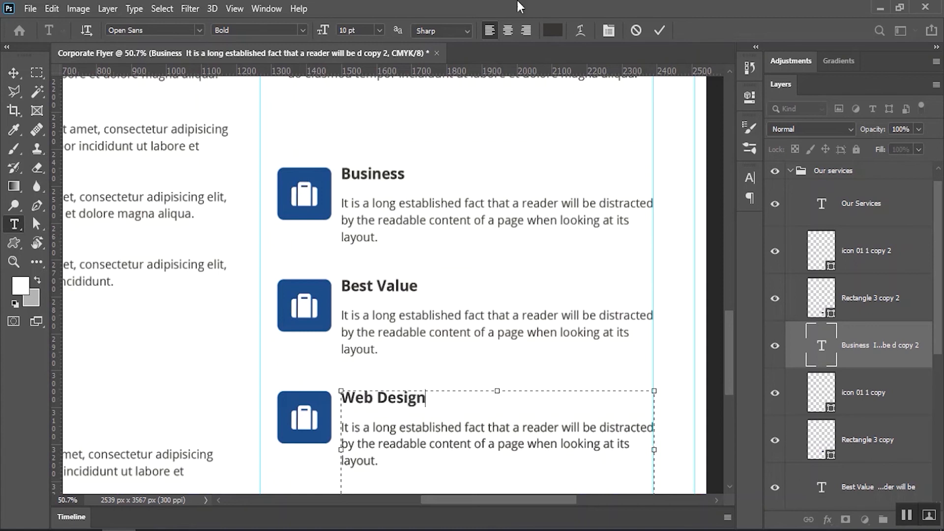
click(660, 31)
Delete the duplicated briefcase icons from the Best Value and Web Design entries
click(12, 73)
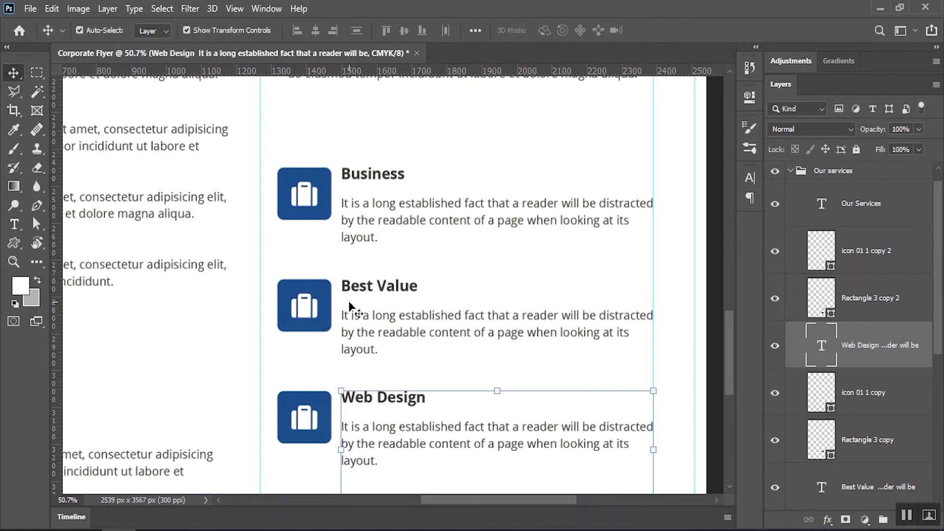
click(310, 311)
key(Delete)
click(303, 423)
key(Delete)
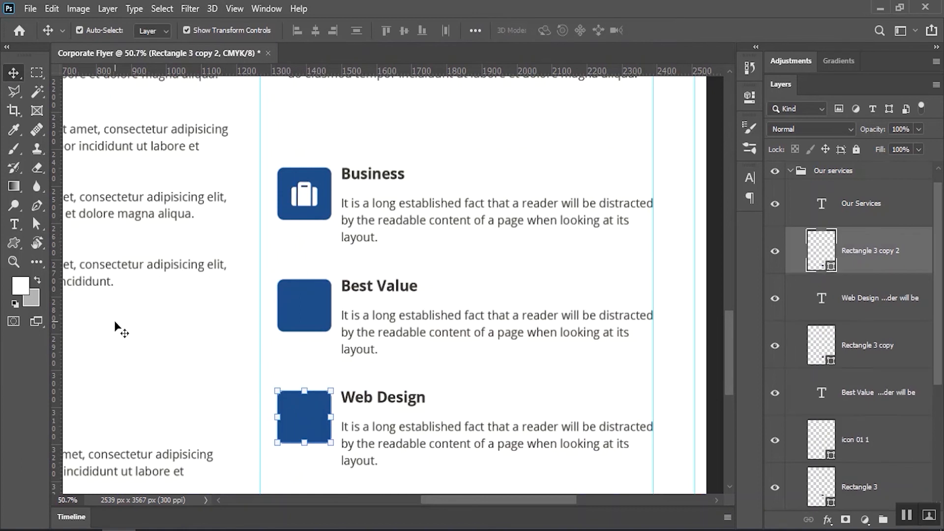
Draw a white checklist icon in the Best Value square, centred vertically
click(14, 243)
click(561, 30)
double_click(443, 157)
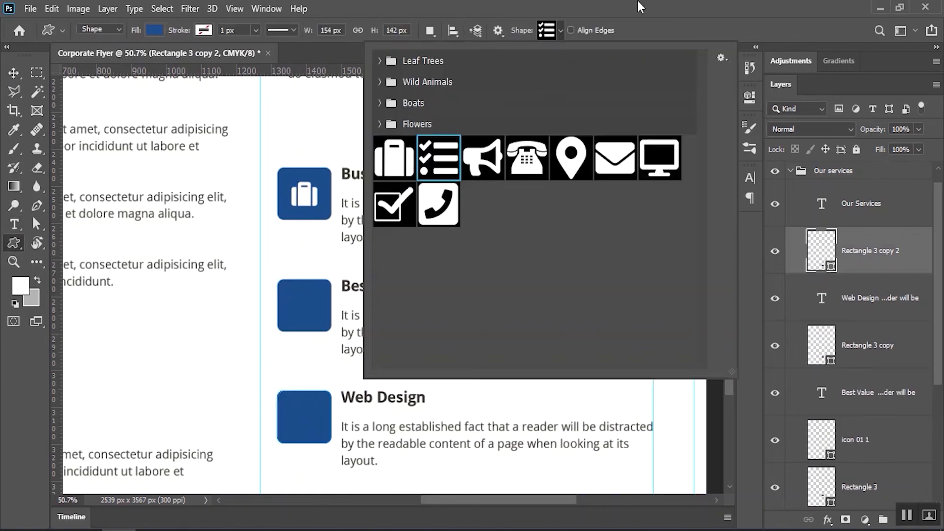
scroll(311, 297, up, 3)
drag(287, 281, 339, 327)
double_click(828, 260)
click(501, 200)
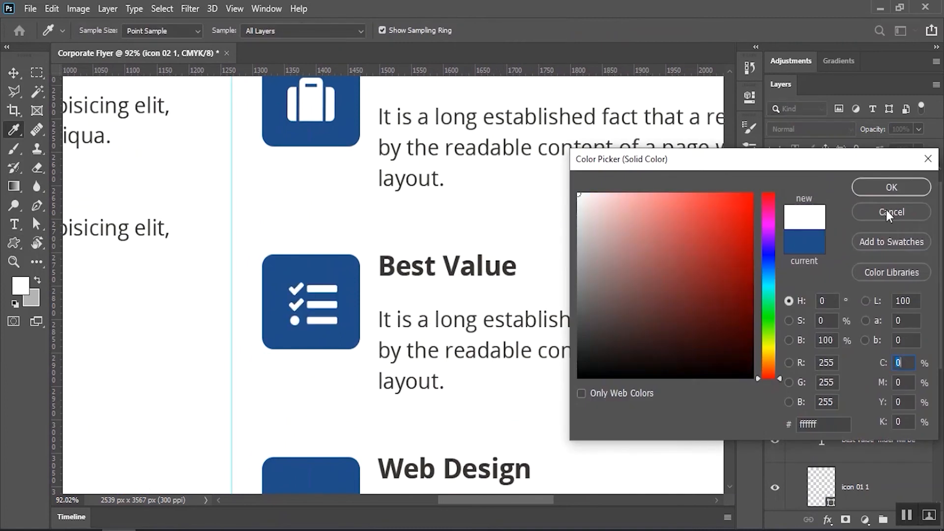
click(883, 184)
click(23, 75)
click(278, 267)
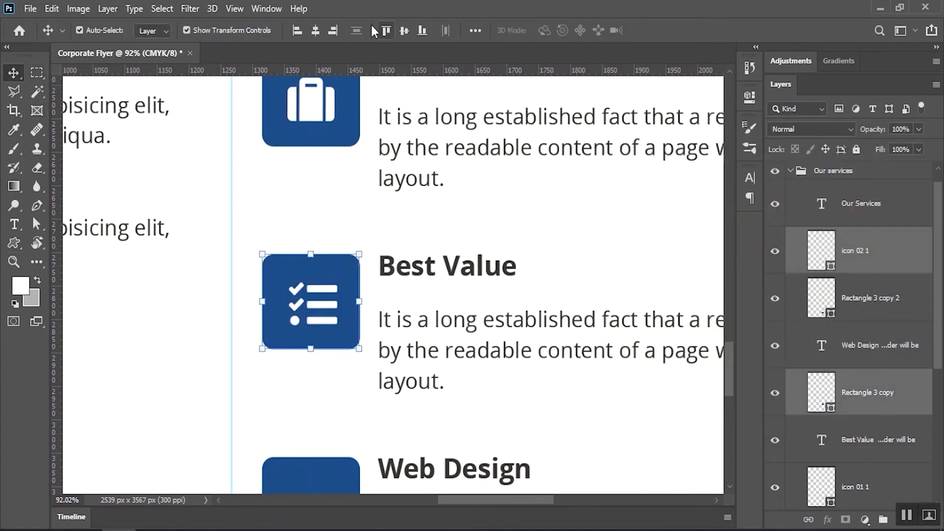
click(403, 31)
scroll(393, 285, down, 5)
Draw a white megaphone icon in the Web Design square, centred horizontally
click(341, 311)
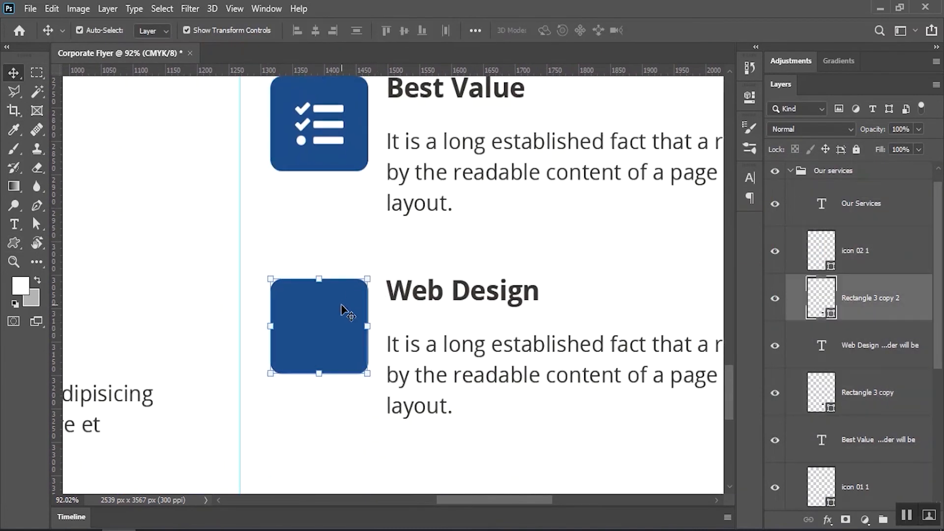
click(15, 243)
click(548, 30)
double_click(480, 164)
drag(301, 306, 344, 350)
click(578, 194)
click(891, 186)
click(14, 73)
drag(267, 265, 339, 356)
click(315, 30)
click(220, 252)
Move the Our Services heading and intro down, then back up into place
scroll(407, 293, down, 5)
drag(489, 175, 486, 192)
scroll(467, 185, up, 3)
drag(414, 226, 408, 181)
Split the Our Services heading onto two lines at 20 pt with 23 pt leading
key(t)
click(379, 178)
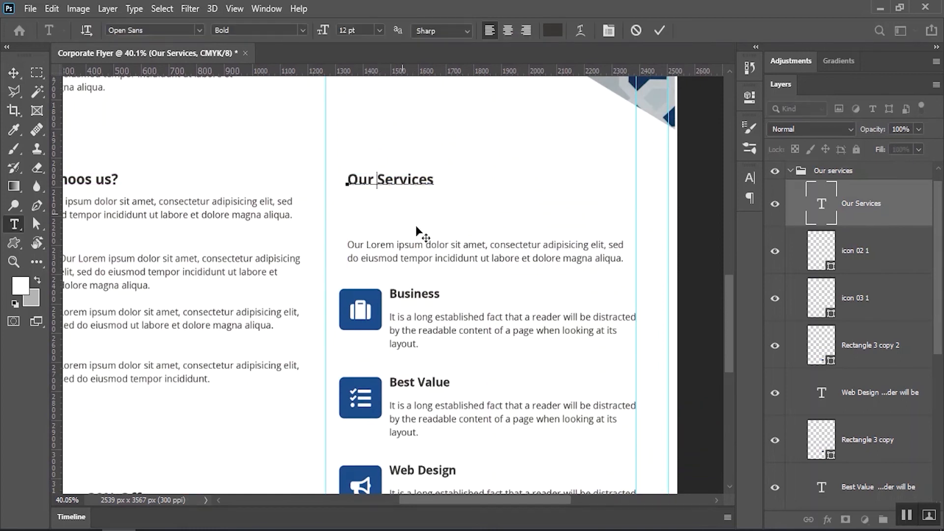
key(Return)
key(ctrl+a)
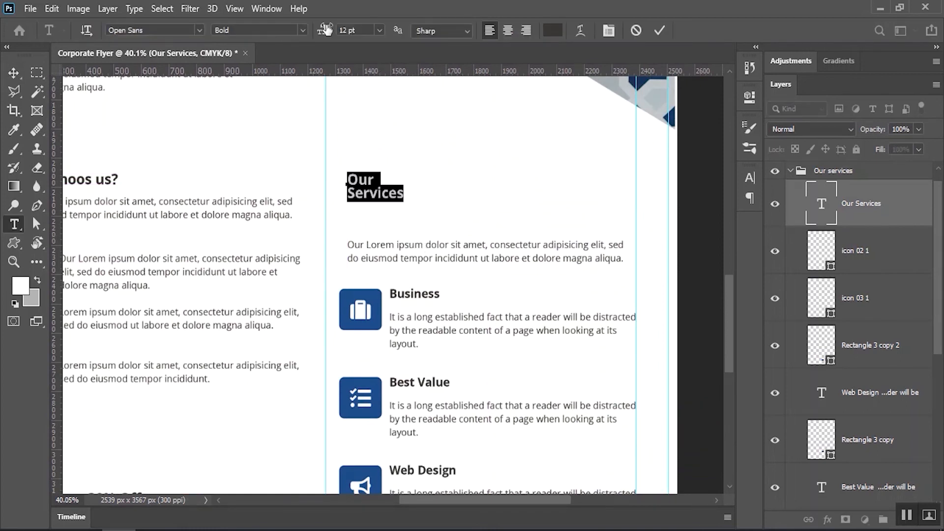
click(347, 29)
text(20)
key(Return)
click(608, 30)
scroll(696, 216, up, 1)
scroll(696, 216, up, 11)
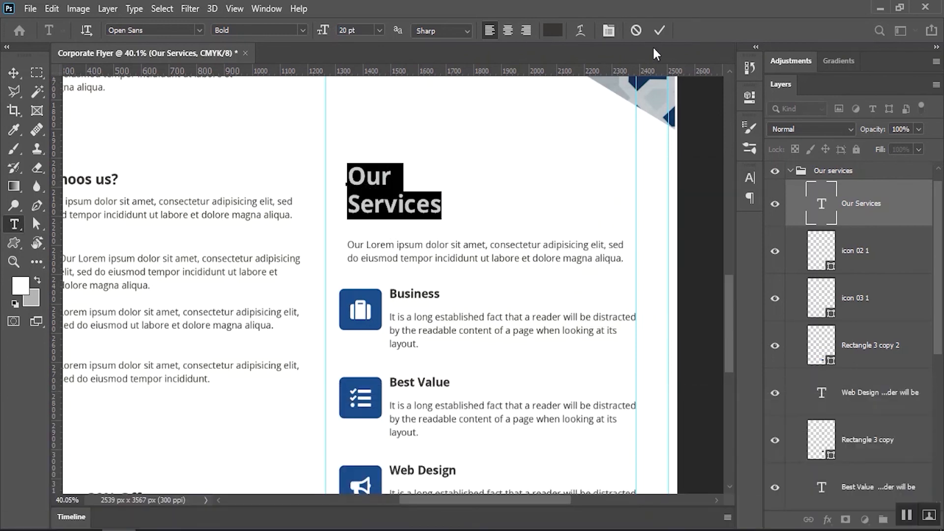
click(659, 31)
Colour Our in the icons' blue and Services in light grey #b5b5b5
double_click(385, 179)
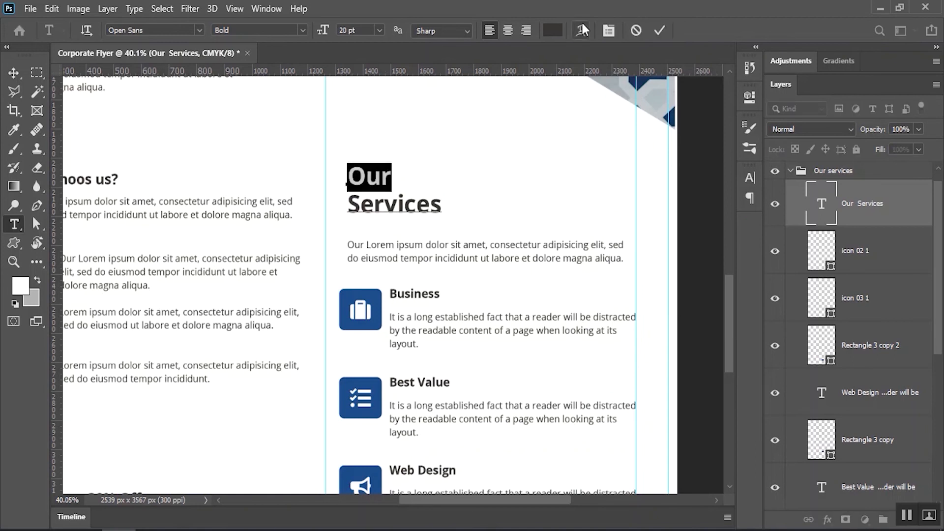
click(553, 31)
click(376, 293)
key(Return)
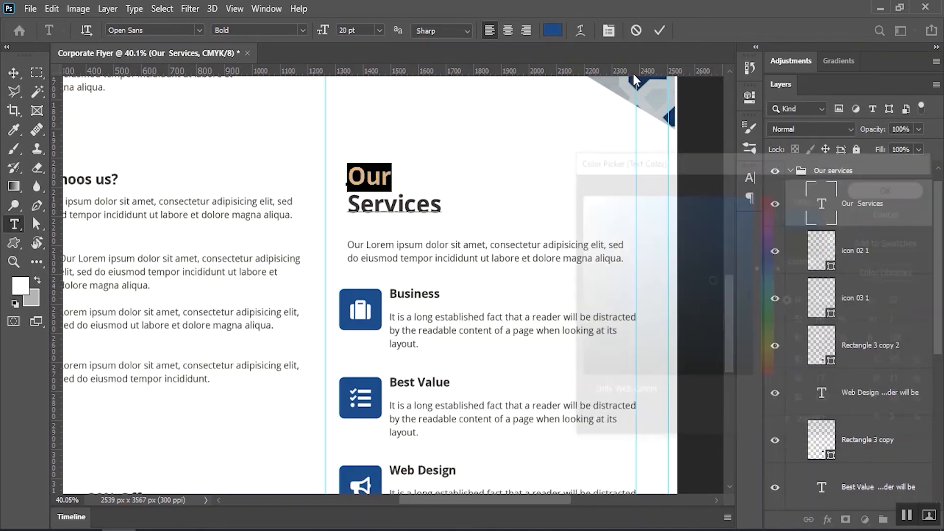
double_click(420, 206)
click(553, 30)
click(581, 232)
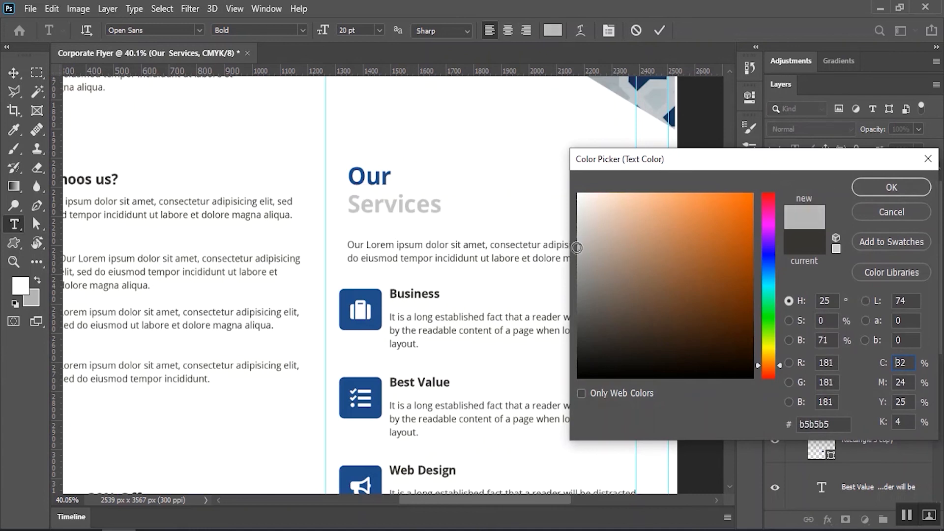
click(880, 187)
click(659, 30)
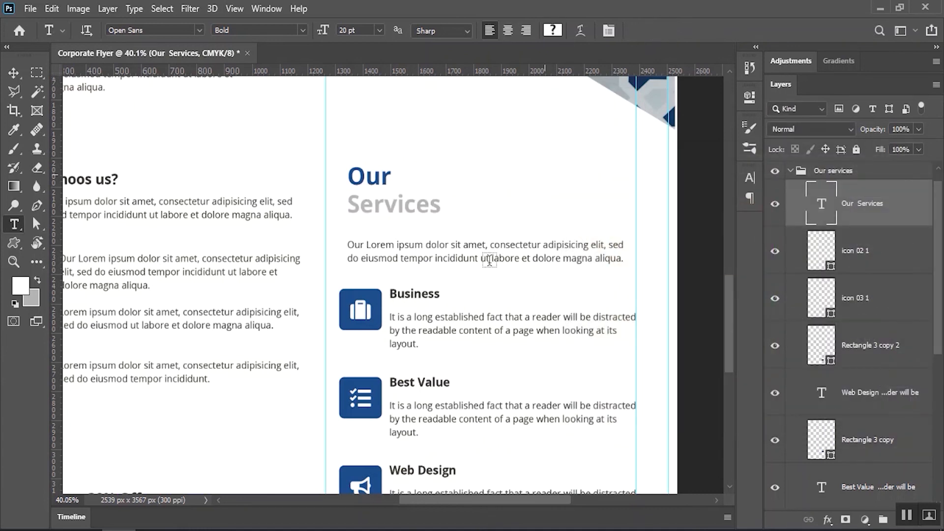
Move the Up to 30% Off offer block up under the tick list
click(14, 73)
click(266, 145)
key(ctrl+minus)
key(ctrl+minus)
key(ctrl+minus)
key(ctrl+minus)
drag(429, 300, 438, 160)
drag(322, 315, 364, 300)
drag(204, 310, 267, 307)
Draw a full-width rectangle along the page bottom filled with dark grey #363636
click(153, 297)
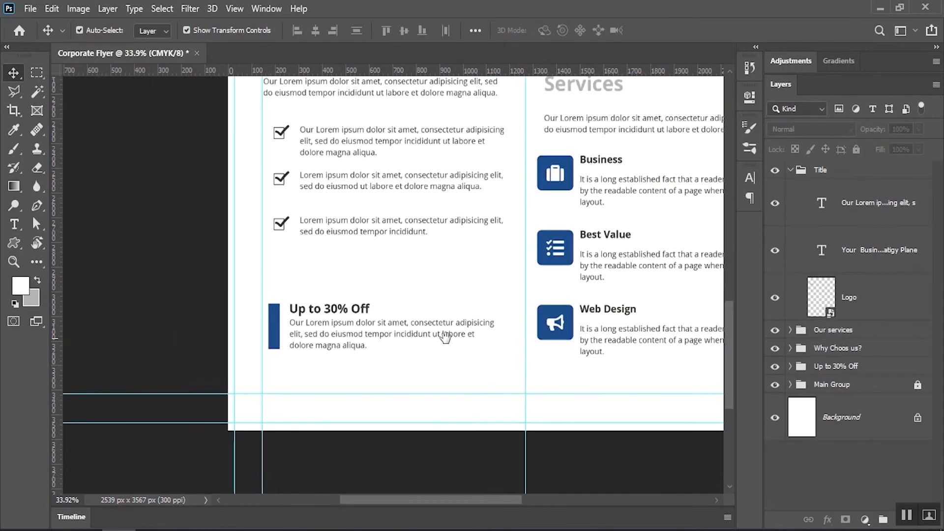
drag(444, 336, 407, 280)
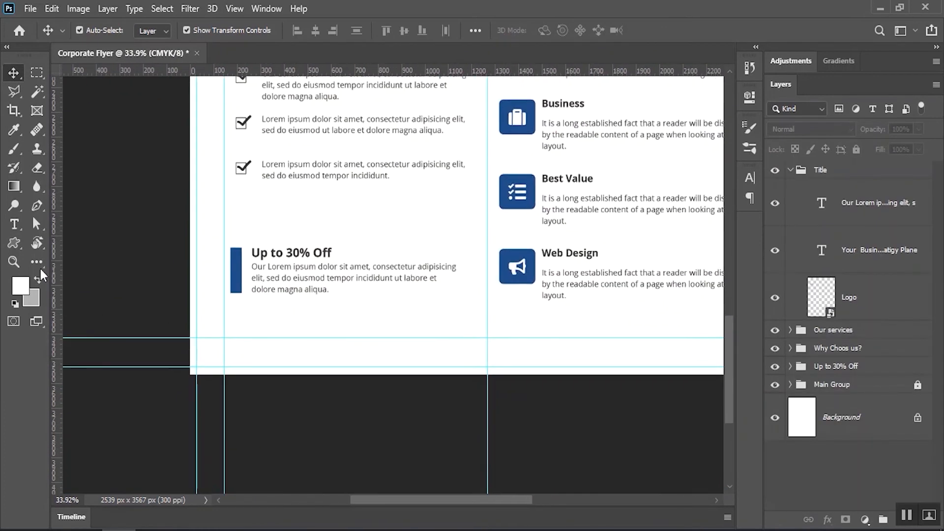
right_click(15, 243)
click(66, 246)
drag(311, 353, 272, 307)
drag(149, 282, 635, 335)
click(711, 92)
double_click(821, 202)
drag(573, 344, 561, 340)
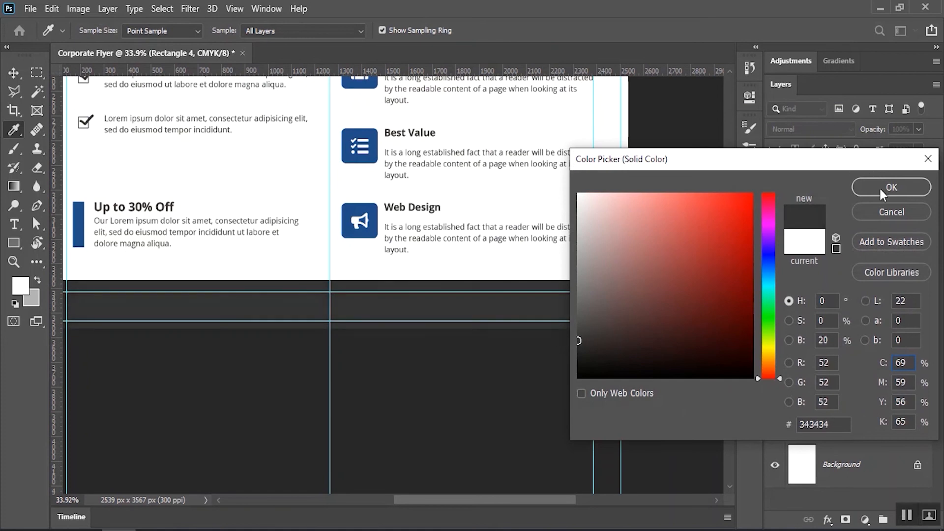
click(881, 188)
Resize the footer rectangle's height and span so it forms the bottom band
click(14, 72)
drag(291, 291, 386, 284)
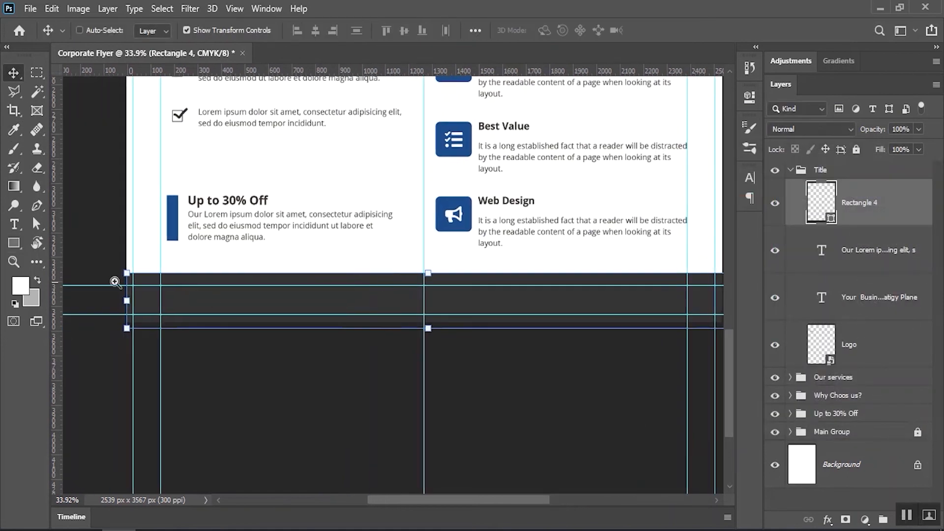
scroll(177, 296, up, 6)
drag(311, 434, 311, 413)
scroll(322, 293, down, 4)
drag(639, 320, 350, 292)
mouse_move(551, 246)
mouse_down()
mouse_move(626, 245)
mouse_move(547, 253)
mouse_up()
scroll(323, 244, down, 5)
click(685, 31)
key(ctrl+t)
click(685, 31)
scroll(307, 280, down, 5)
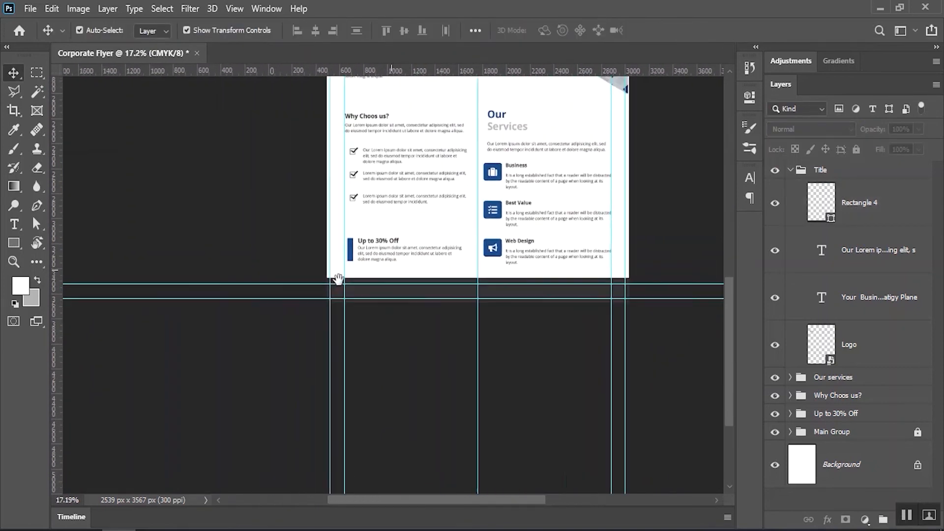
scroll(436, 274, up, 5)
drag(436, 274, 328, 257)
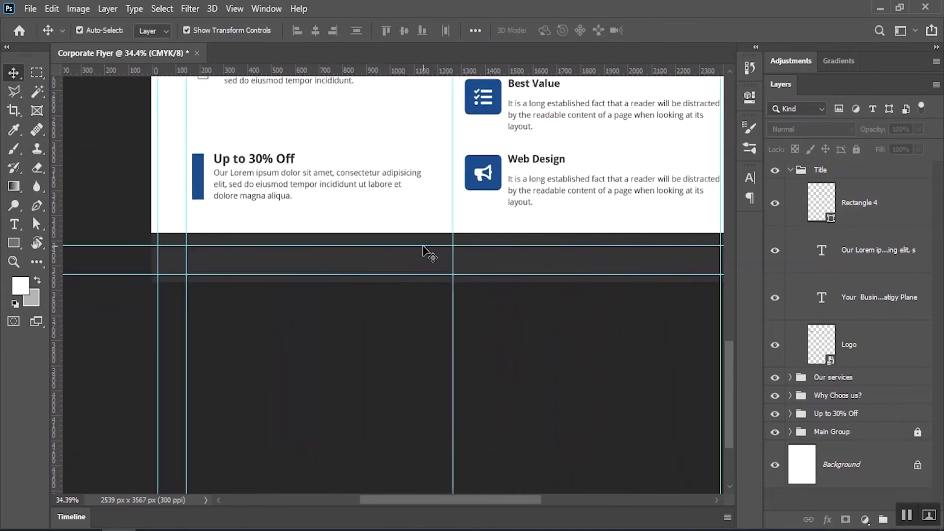
drag(495, 225, 476, 232)
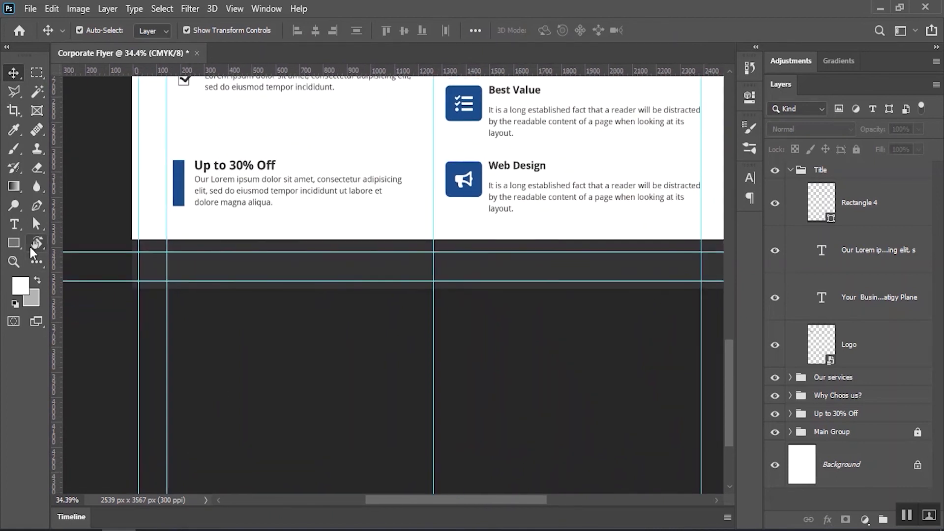
Draw a white location pin custom shape at the footer's left end
right_click(15, 243)
click(76, 310)
click(561, 32)
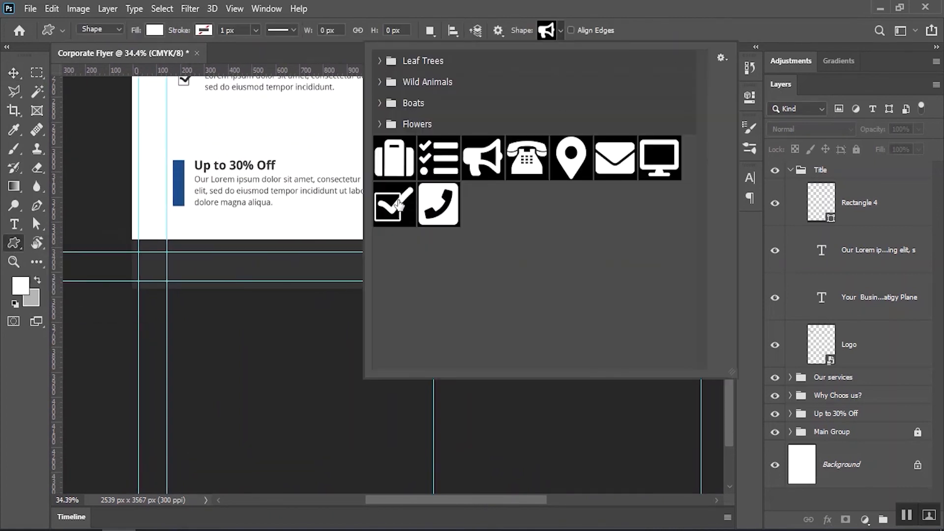
double_click(572, 166)
drag(165, 264, 216, 266)
drag(214, 265, 288, 248)
drag(212, 225, 242, 265)
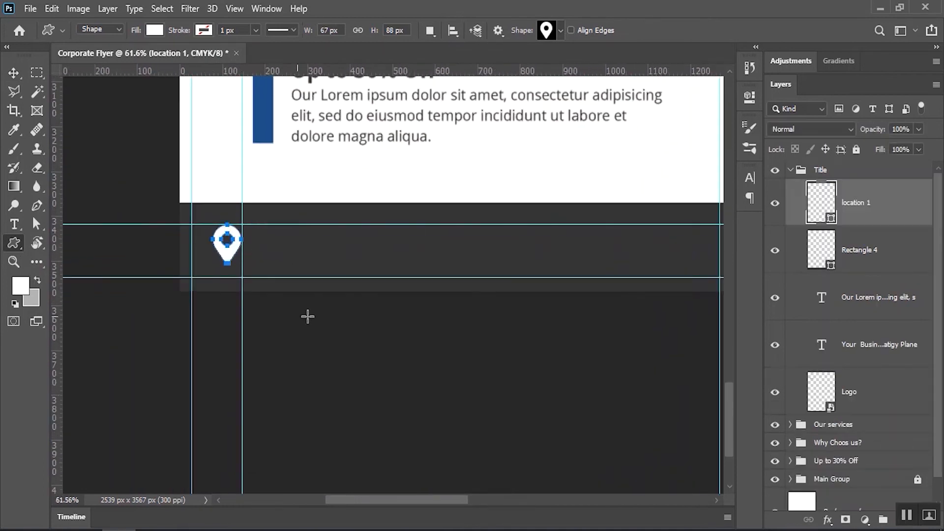
Switch to Notepad and select the address line
click(14, 225)
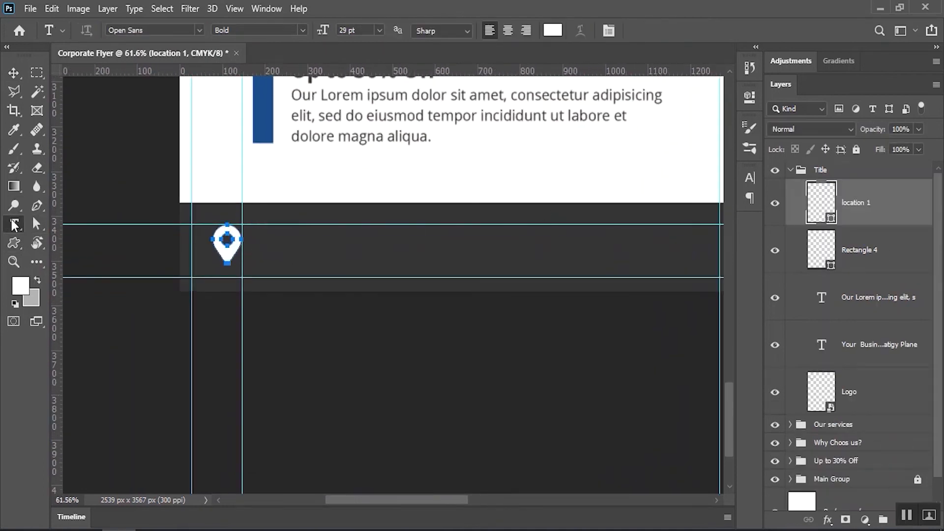
key(alt+Tab)
drag(443, 393, 179, 377)
Copy the address from Notepad and paste it into a new text box beside the pin
right_click(253, 383)
click(285, 211)
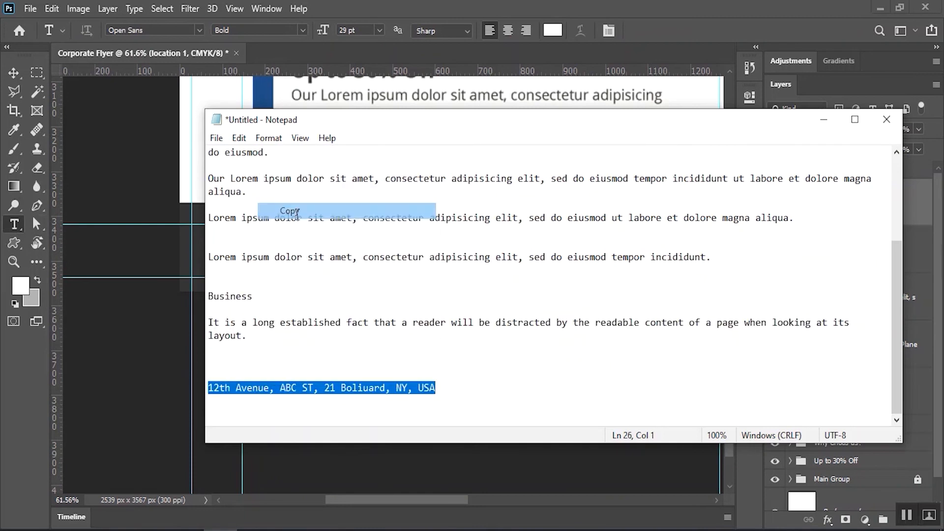
key(alt+Tab)
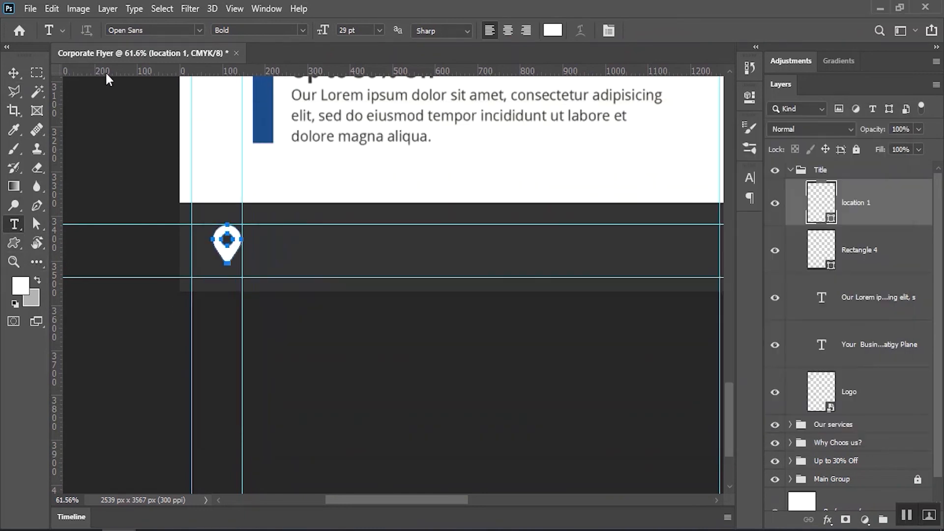
click(364, 141)
click(633, 31)
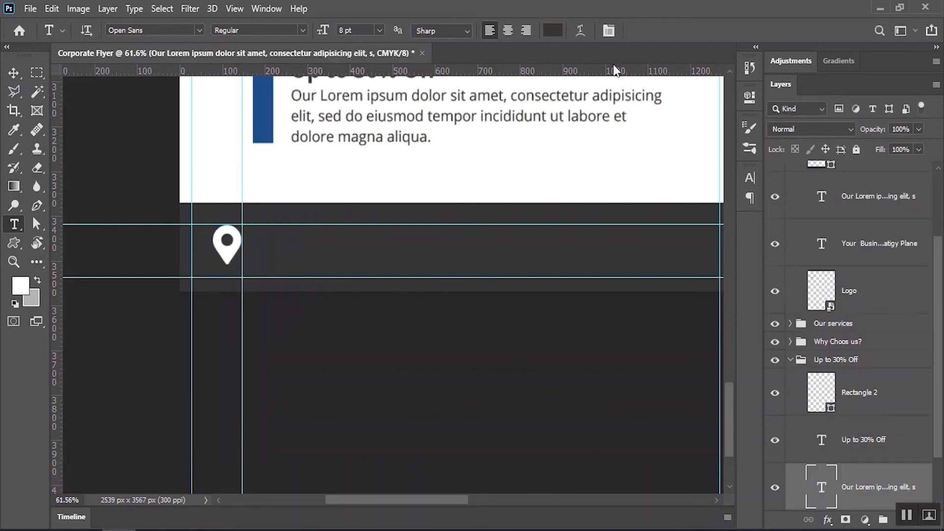
click(273, 247)
click(52, 8)
click(98, 132)
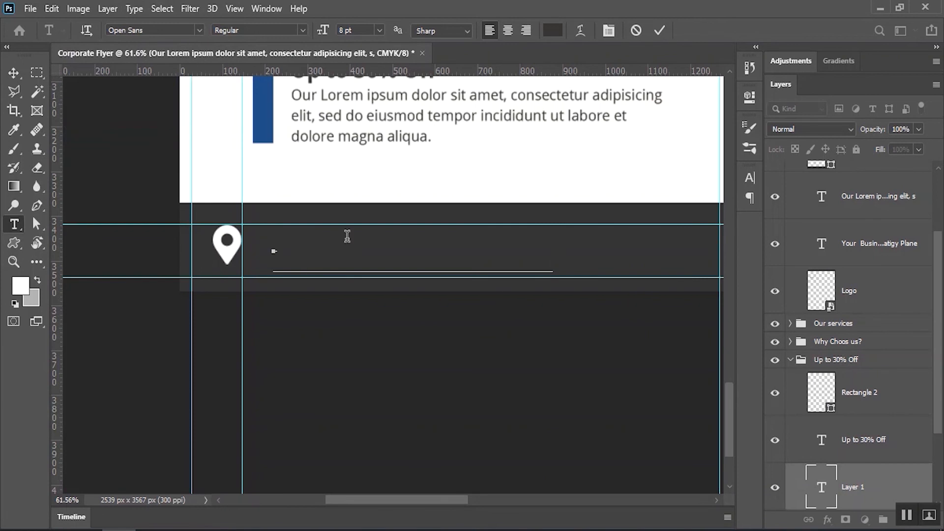
Make the pasted address text white
click(162, 8)
click(164, 21)
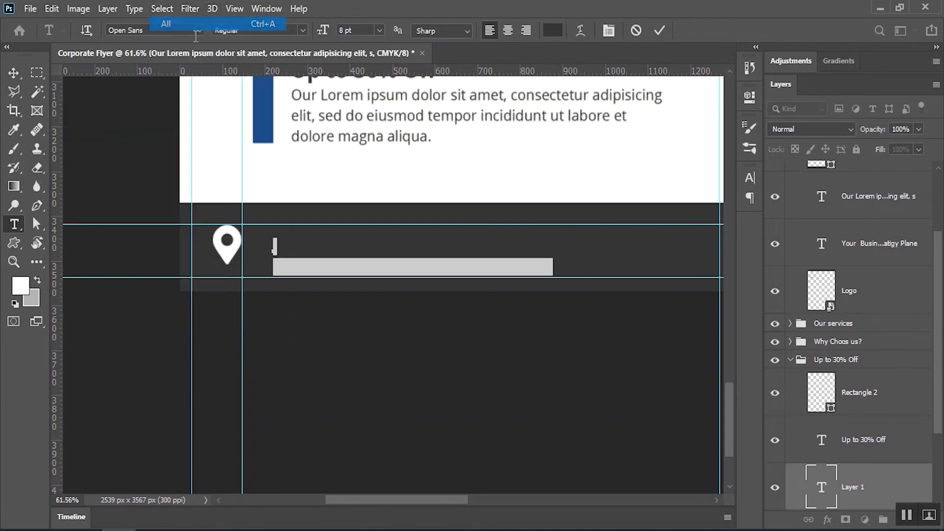
click(552, 30)
click(879, 190)
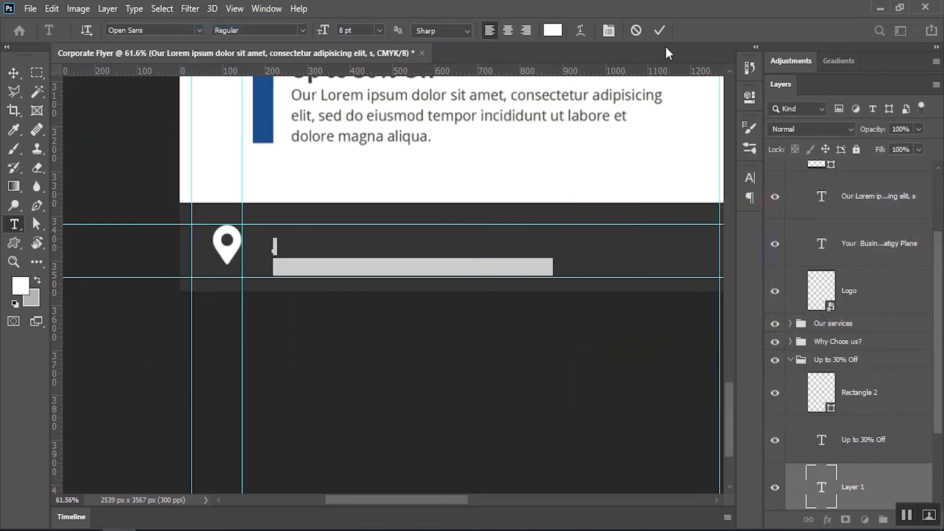
click(659, 30)
Move the address layer to the top, remove its blank first line and align it with the pin
scroll(855, 417, down, 3)
drag(863, 431, 847, 255)
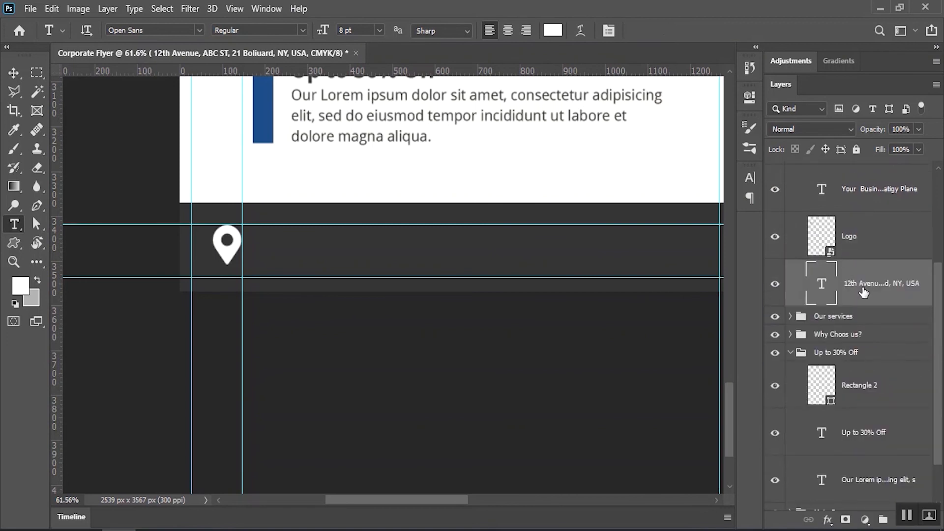
drag(871, 289, 850, 168)
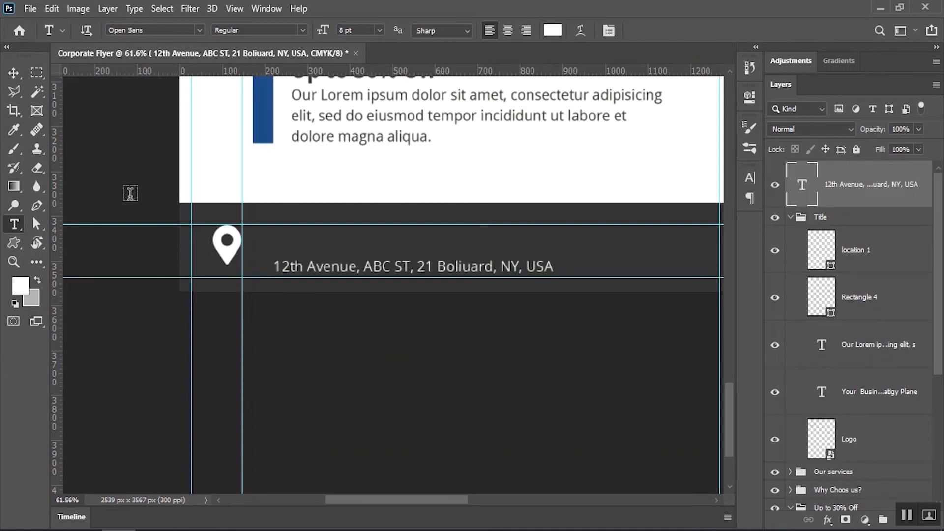
click(275, 266)
key(BackSpace)
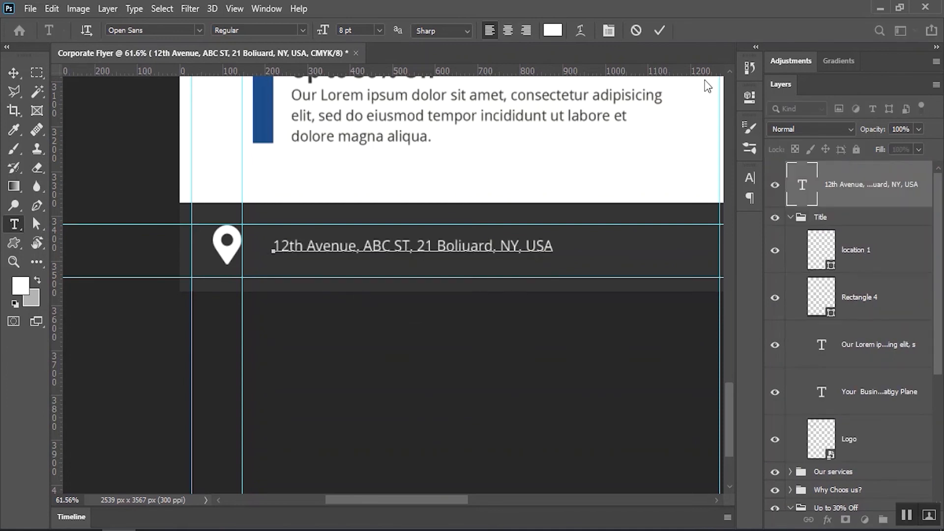
click(658, 31)
key(v)
drag(348, 261, 325, 259)
Set the address text size to 7 pt
click(415, 367)
drag(505, 271, 319, 286)
double_click(294, 269)
key(Escape)
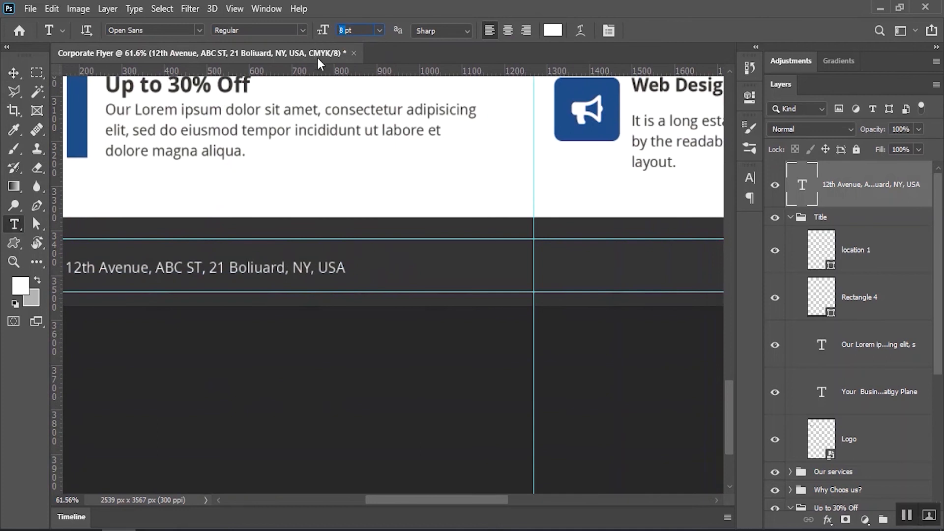
text(7)
key(Return)
Draw a small telephone custom shape in the footer, discarding the oversized 100 px attempt
click(11, 77)
click(284, 393)
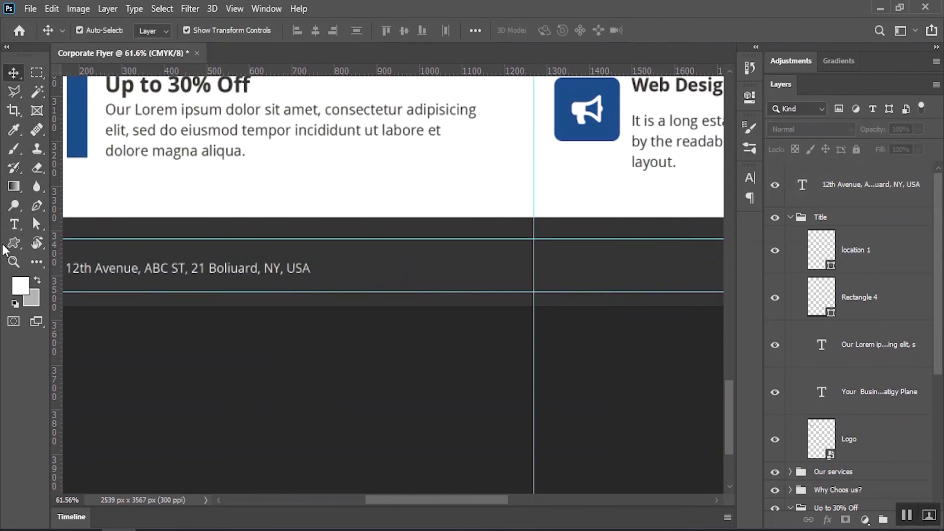
click(14, 242)
click(560, 30)
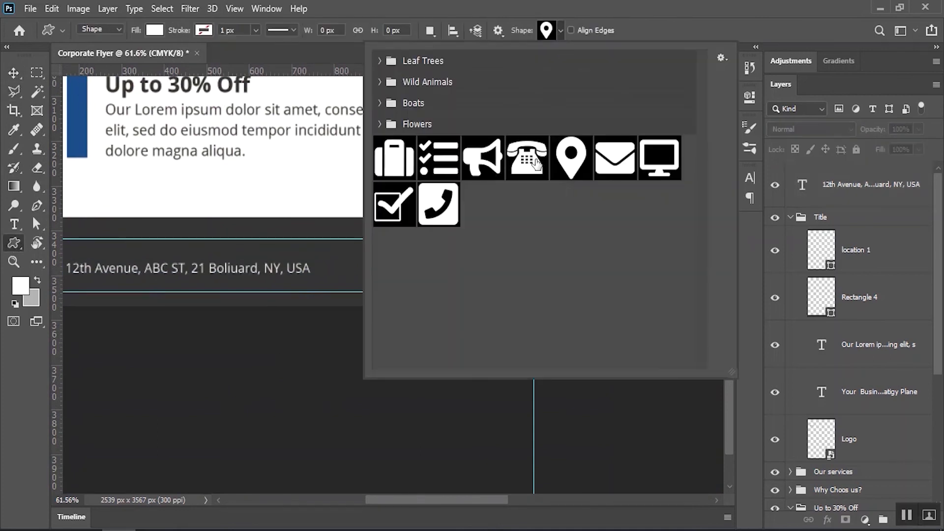
double_click(547, 164)
scroll(442, 265, up, 2)
drag(367, 256, 395, 280)
key(ctrl+z)
click(359, 275)
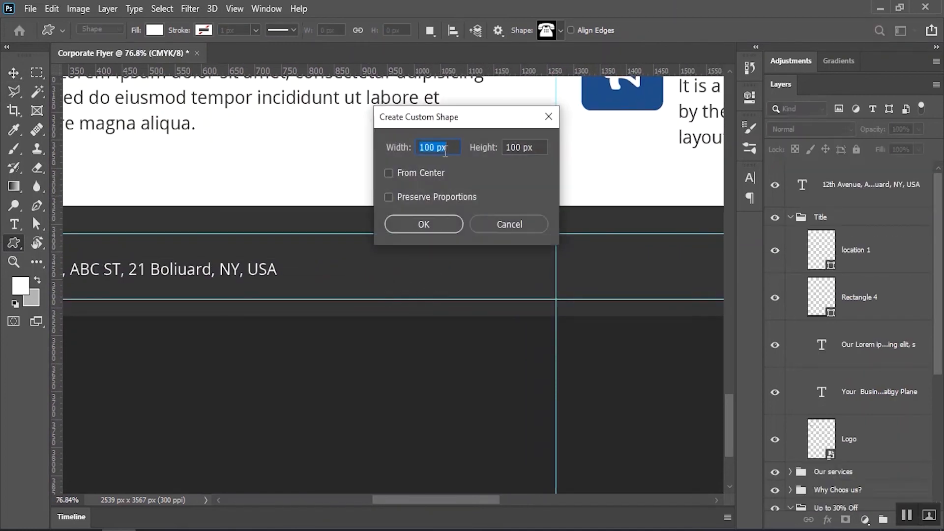
click(426, 224)
key(ctrl+z)
click(409, 247)
click(507, 224)
drag(368, 255, 393, 277)
Draw an envelope icon and a monitor icon beside it in the footer
right_click(13, 243)
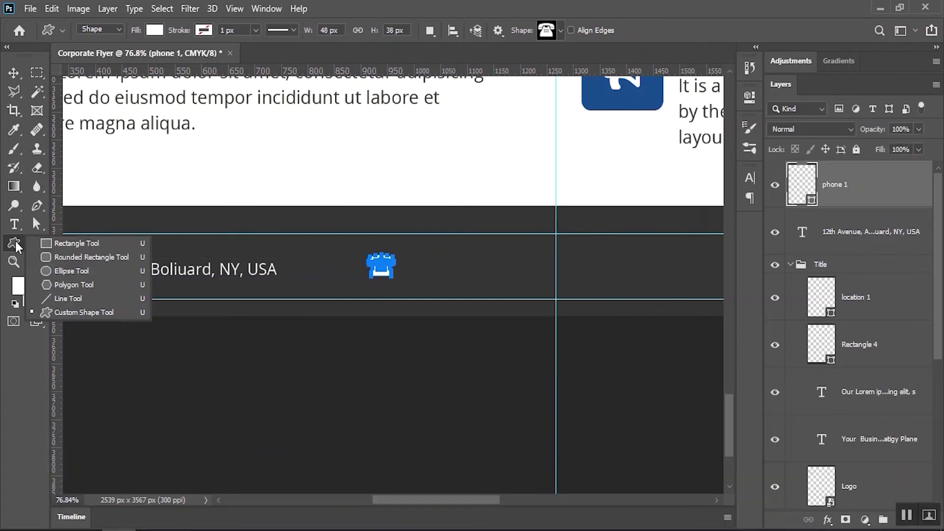
click(558, 32)
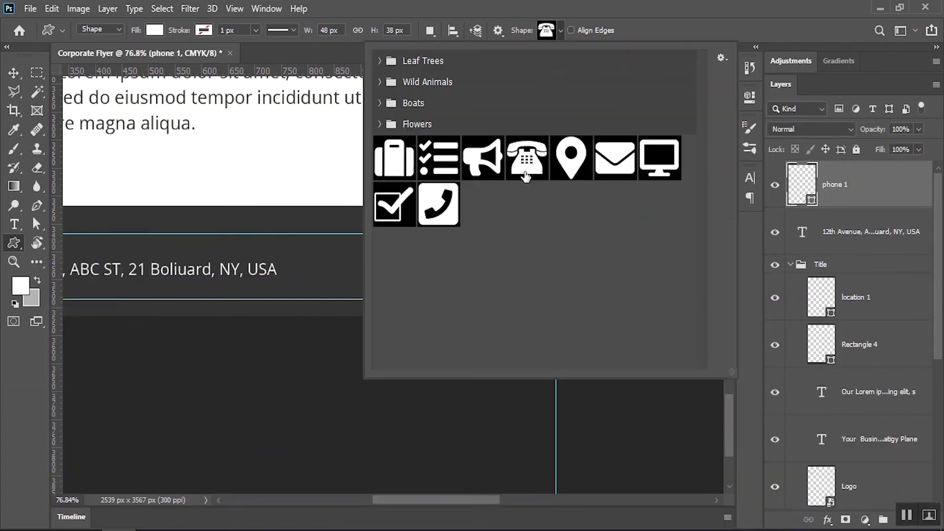
double_click(615, 158)
drag(469, 254, 496, 280)
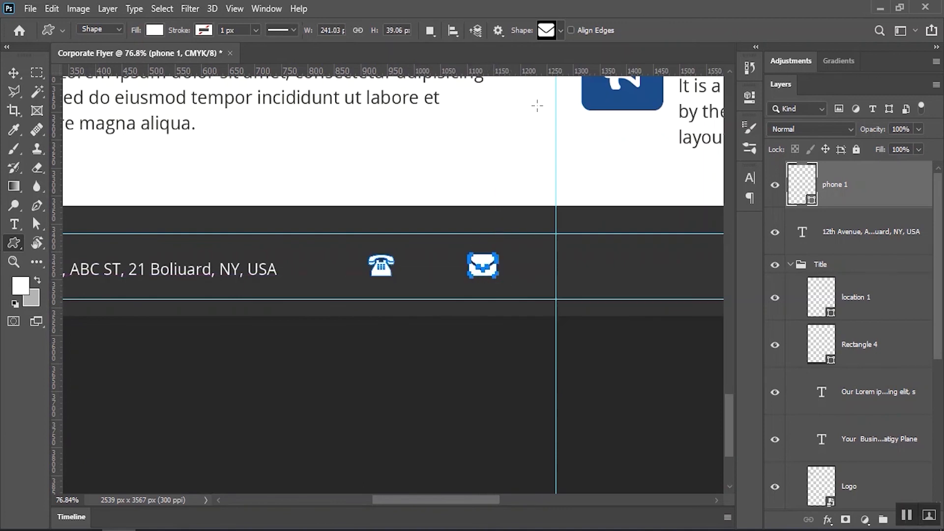
click(560, 30)
double_click(657, 158)
scroll(463, 242, up, 3)
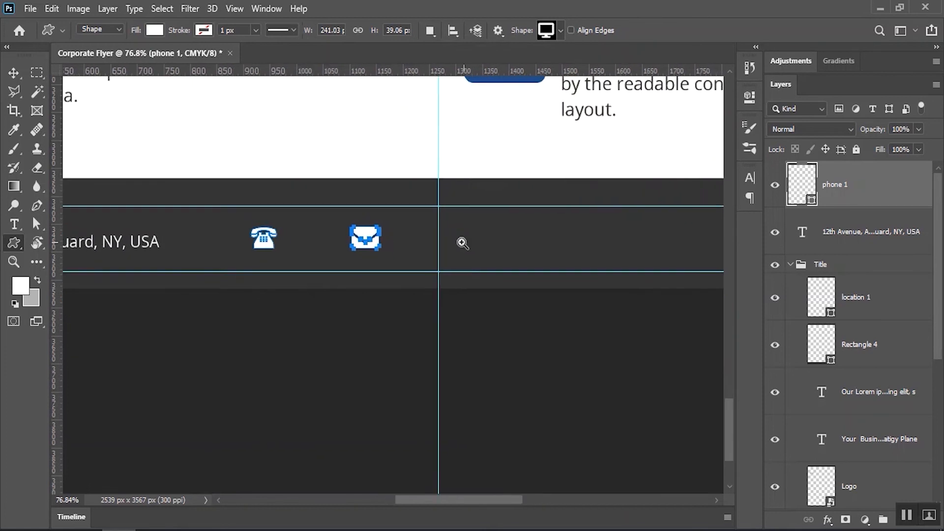
drag(464, 226, 499, 258)
Move the monitor icon further right and shift the phone-and-mail icons to the guide
click(19, 74)
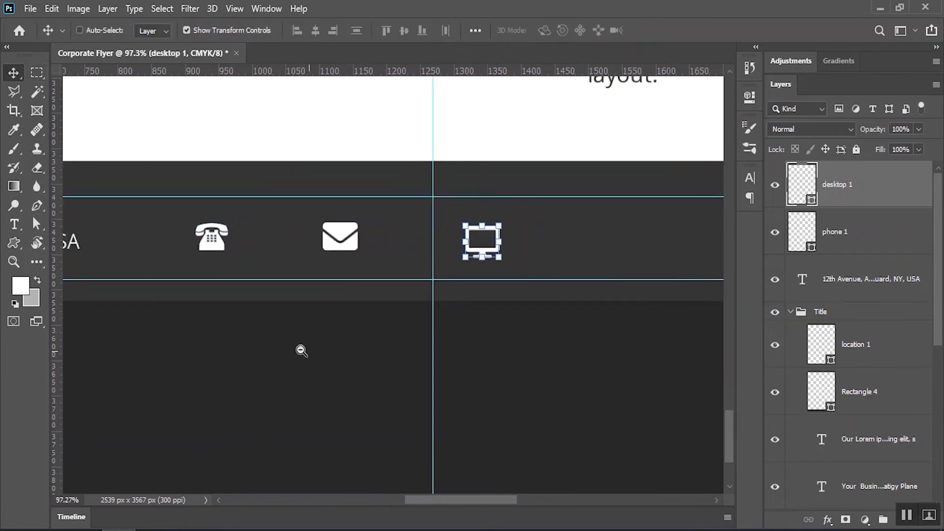
drag(308, 352, 277, 352)
drag(360, 369, 346, 318)
drag(491, 318, 428, 320)
drag(465, 321, 416, 328)
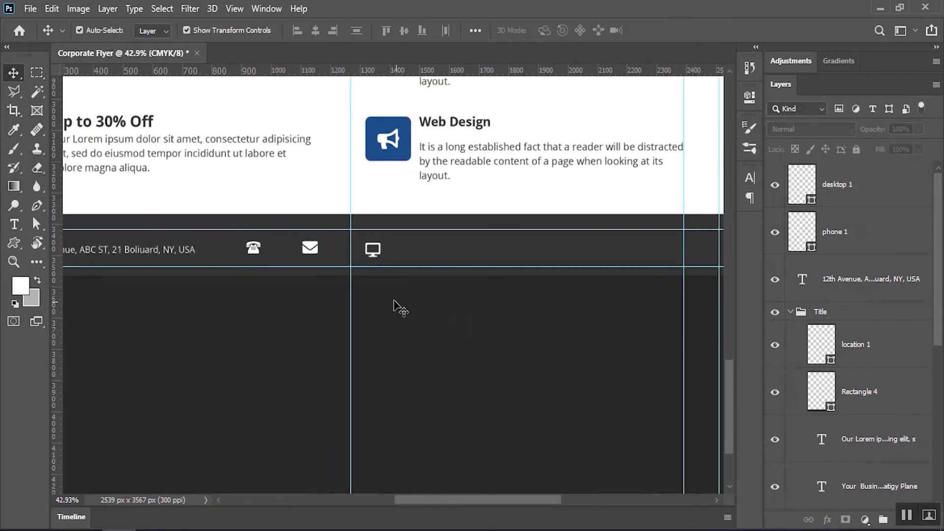
drag(378, 261, 557, 261)
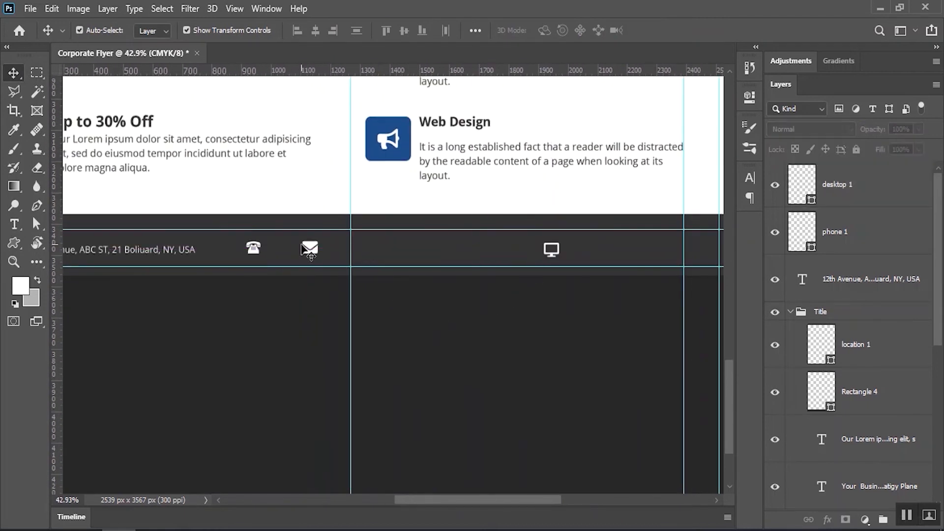
click(308, 246)
drag(310, 246, 418, 249)
click(415, 260)
click(429, 297)
scroll(404, 238, up, 2)
click(423, 250)
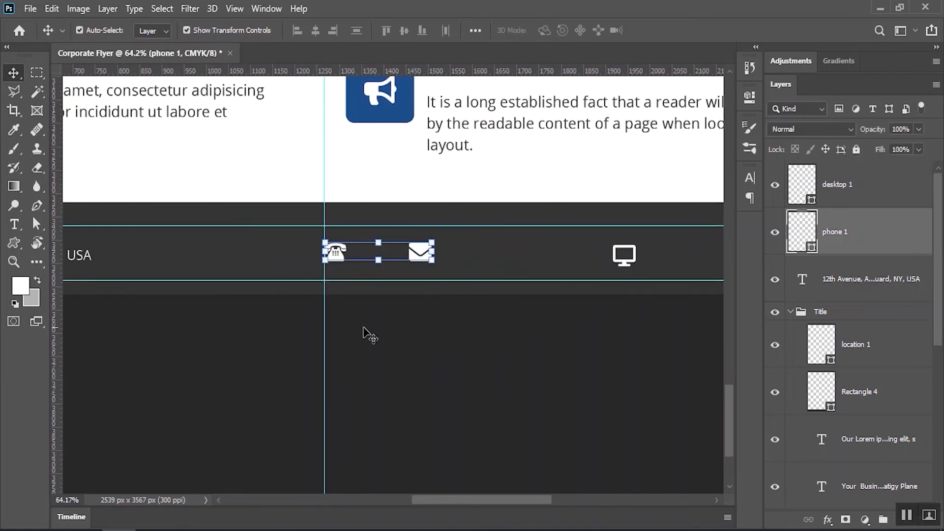
Delete the envelope path from the phone layer and redraw the envelope as its own layer
click(37, 223)
click(419, 251)
key(Delete)
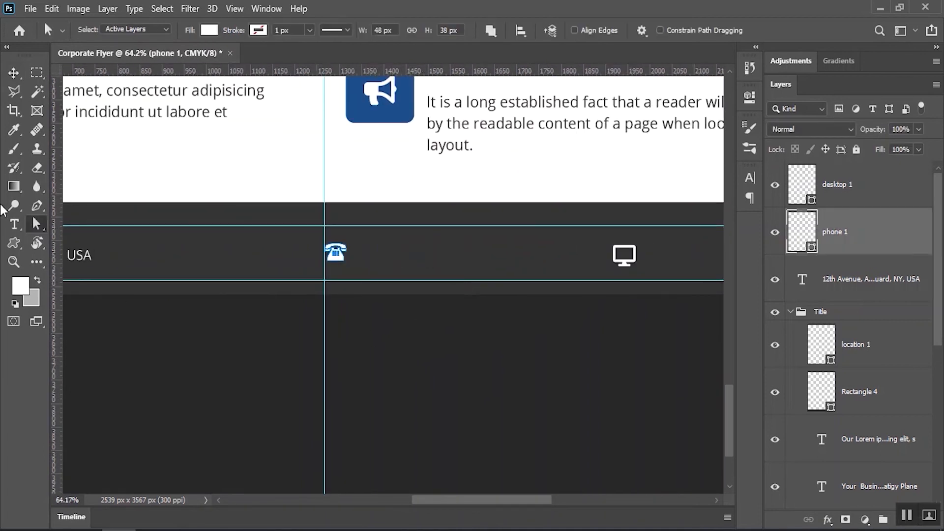
click(22, 243)
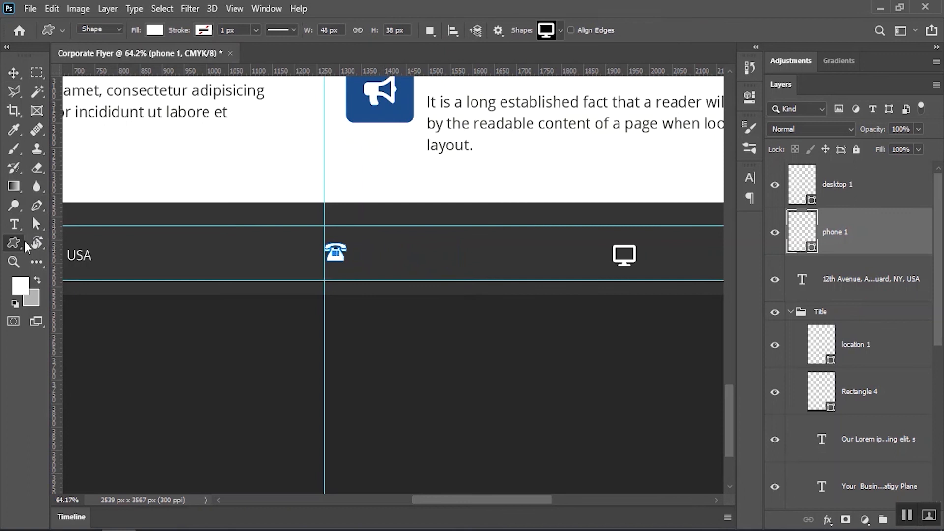
click(560, 30)
click(611, 155)
click(474, 464)
click(507, 225)
drag(452, 242, 473, 258)
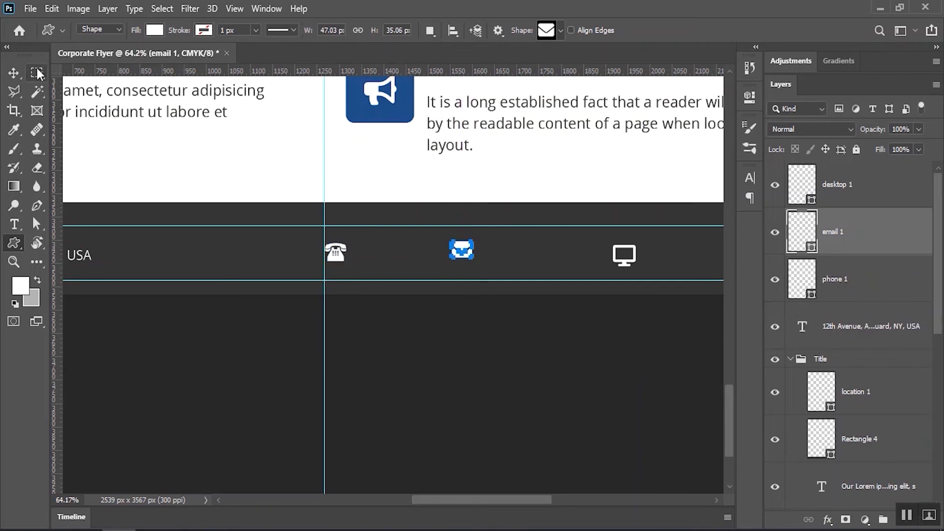
Move the phone icon left along the footer bar
key(v)
click(461, 278)
drag(324, 255, 291, 248)
drag(248, 278, 312, 274)
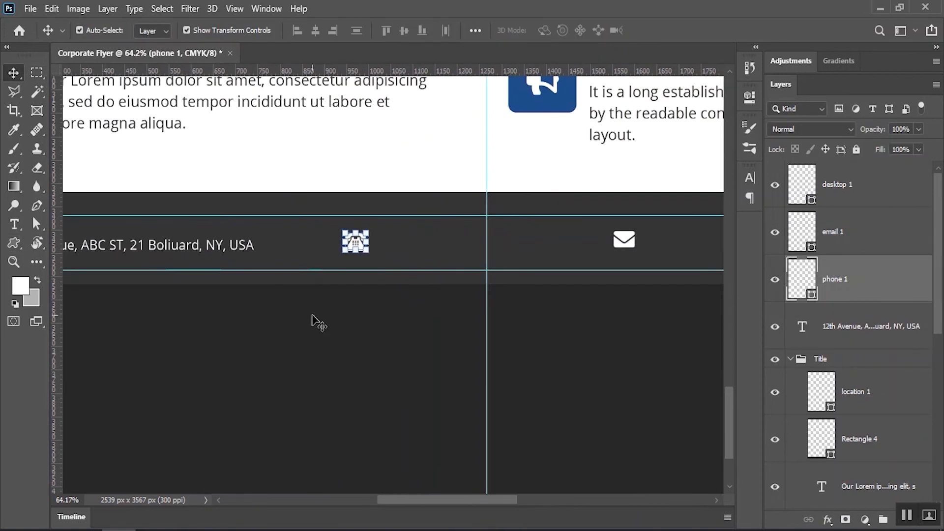
Duplicate the address text, replace it with a sample phone number and place it beside the phone icon
click(275, 263)
drag(249, 247, 590, 245)
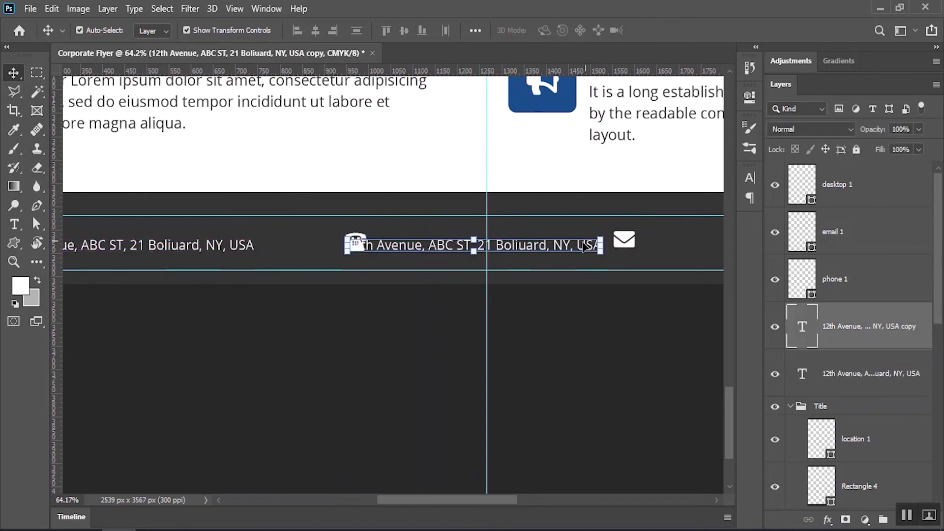
double_click(470, 244)
key(ctrl+a)
key(BackSpace)
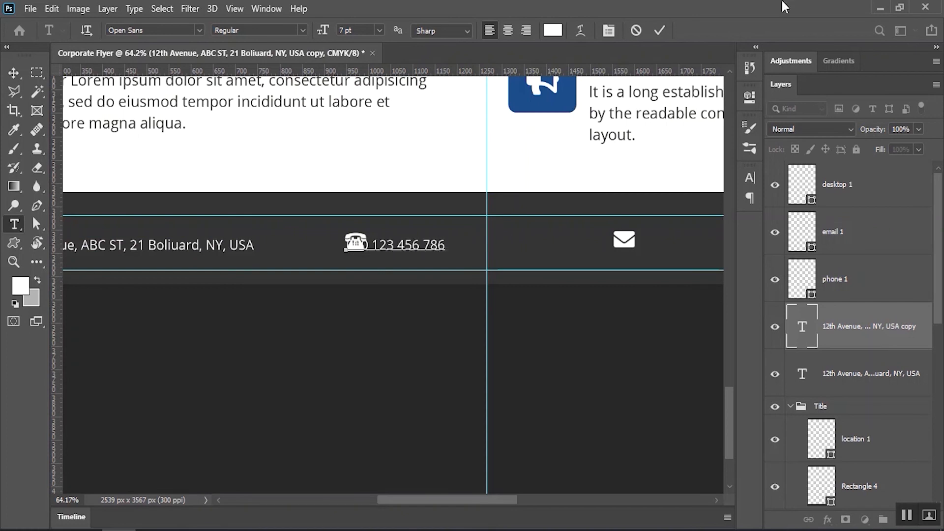
click(659, 29)
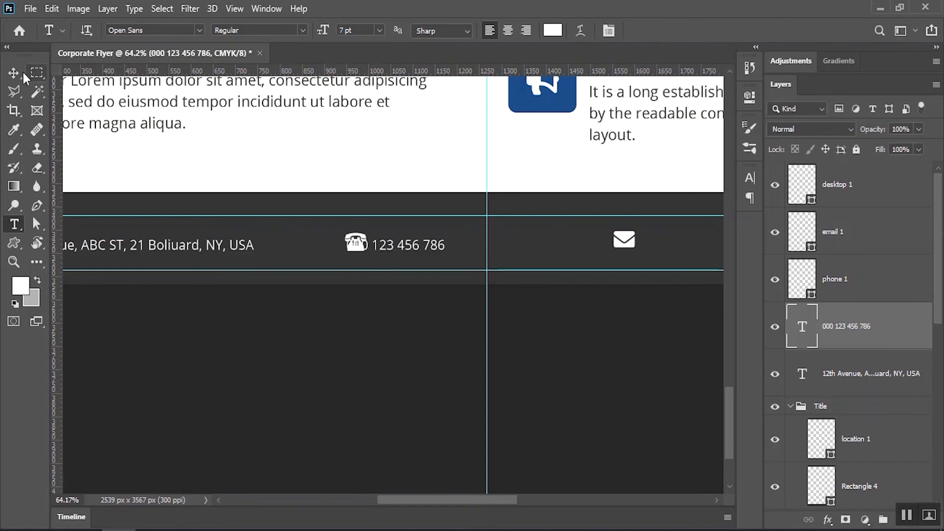
key(v)
click(339, 322)
drag(411, 248, 318, 254)
Move the envelope icon closer and add a sample e-mail address beside it
click(499, 244)
drag(499, 244, 417, 245)
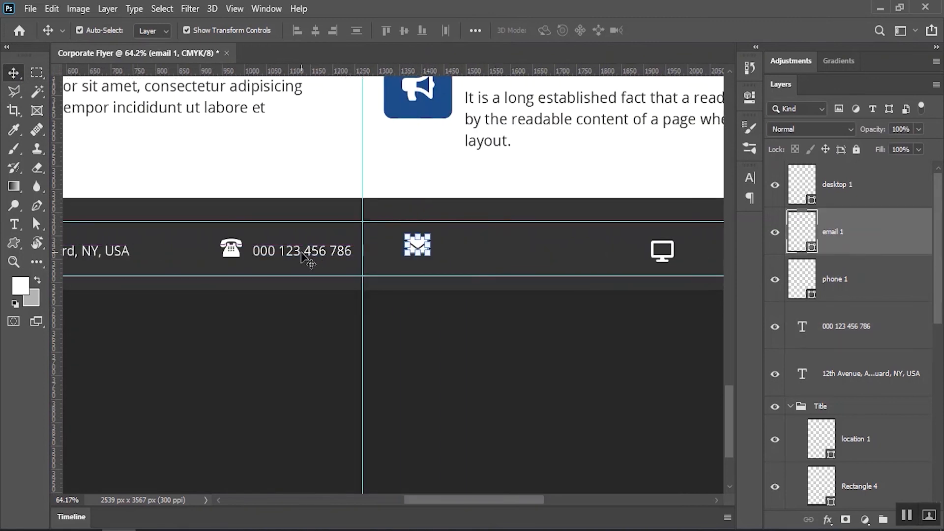
drag(338, 259, 532, 259)
double_click(480, 251)
triple_click(480, 250)
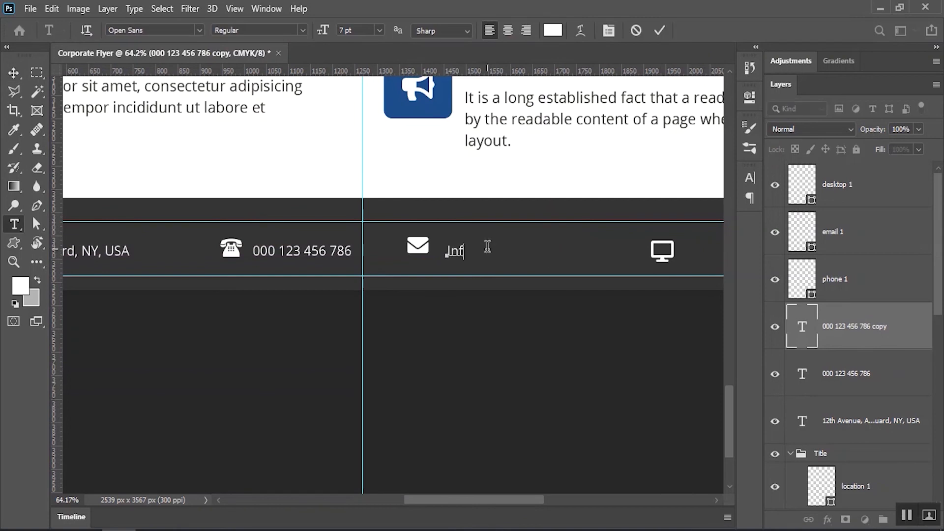
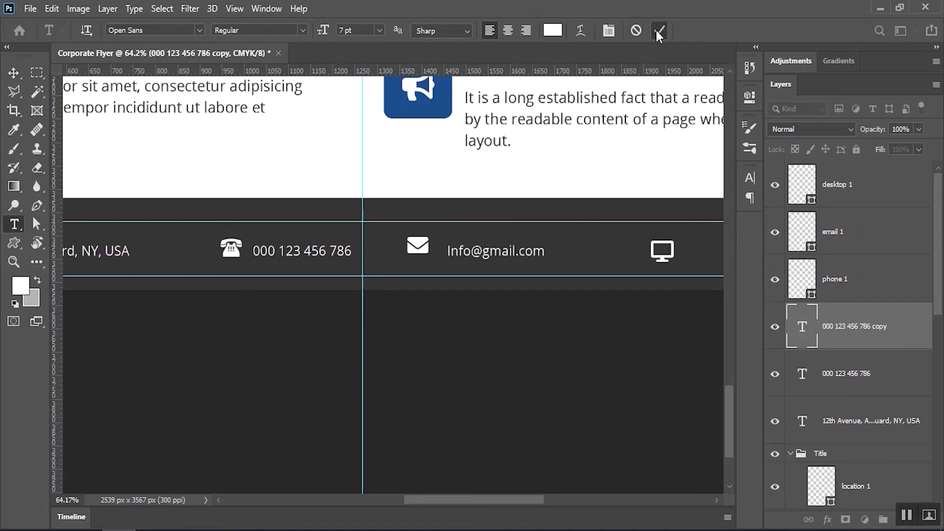
click(659, 30)
click(14, 72)
drag(564, 339, 408, 330)
click(407, 331)
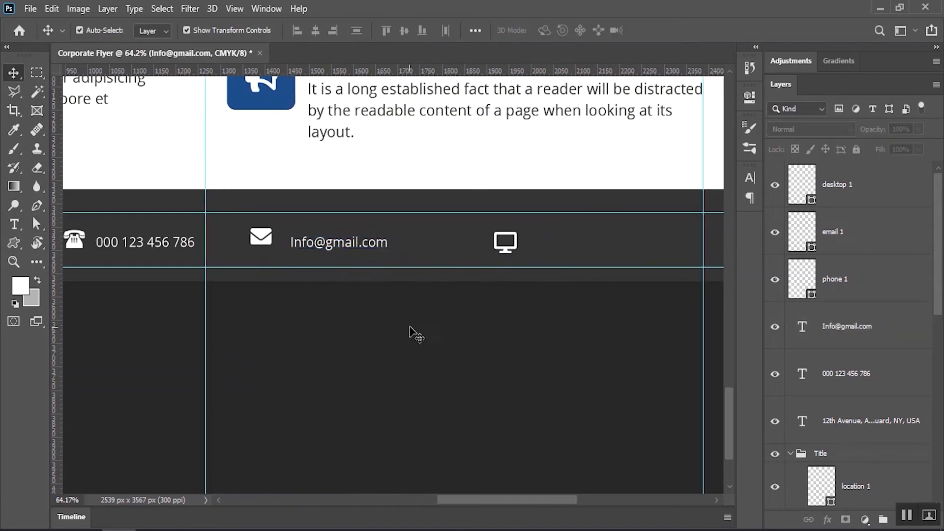
drag(509, 253, 444, 247)
drag(385, 246, 550, 247)
double_click(529, 244)
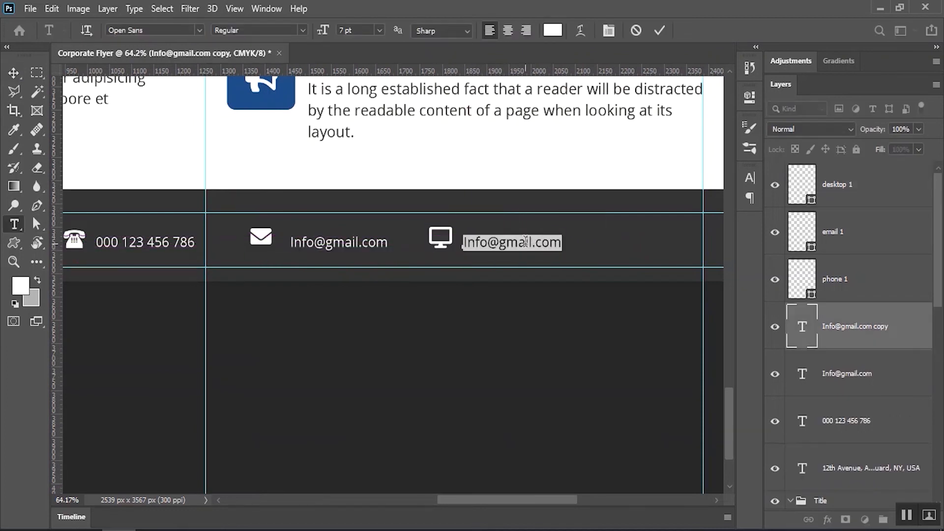
text(www.yourwebsite)
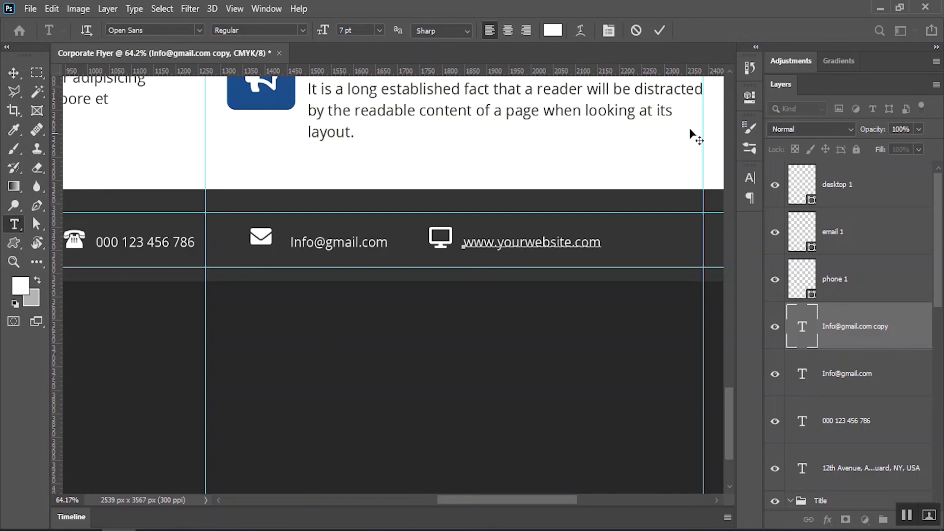
click(658, 33)
Select the phone and envelope icons together
scroll(362, 280, down, 3)
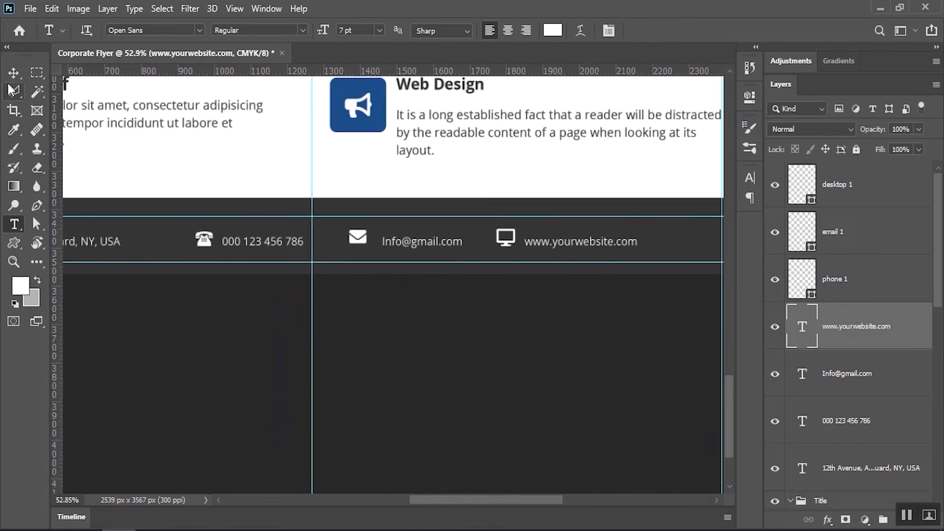
key(v)
click(206, 248)
shift+click(358, 239)
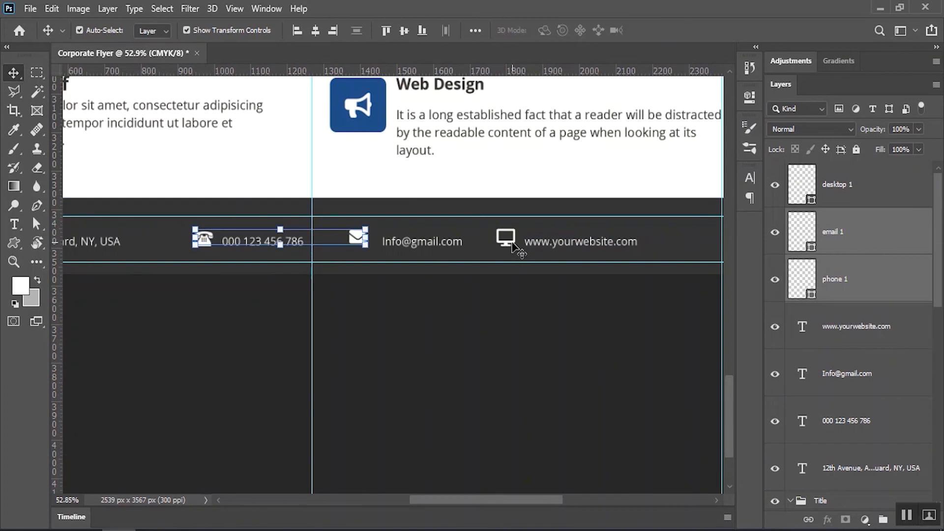
Bottom-align the footer's monitor icon, website, e-mail and phone number items
shift+click(512, 242)
shift+click(552, 248)
shift+click(399, 243)
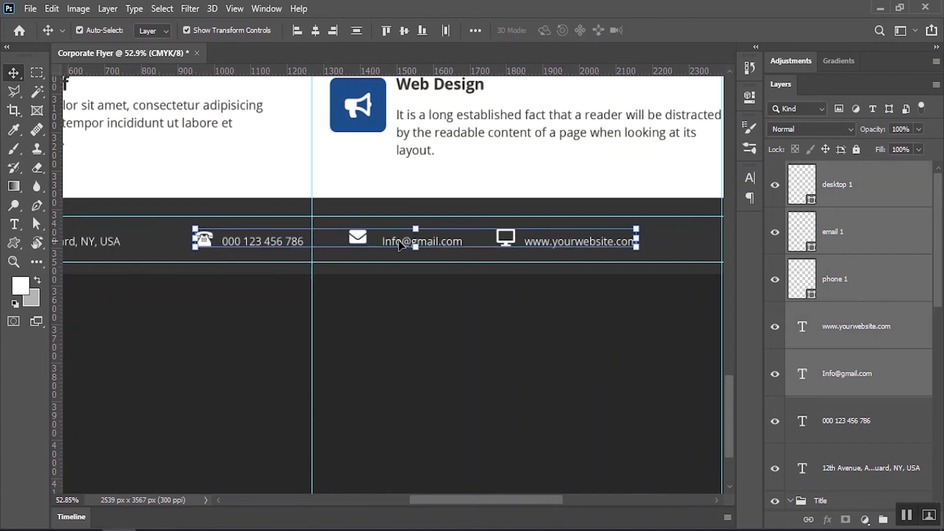
shift+click(301, 243)
click(421, 31)
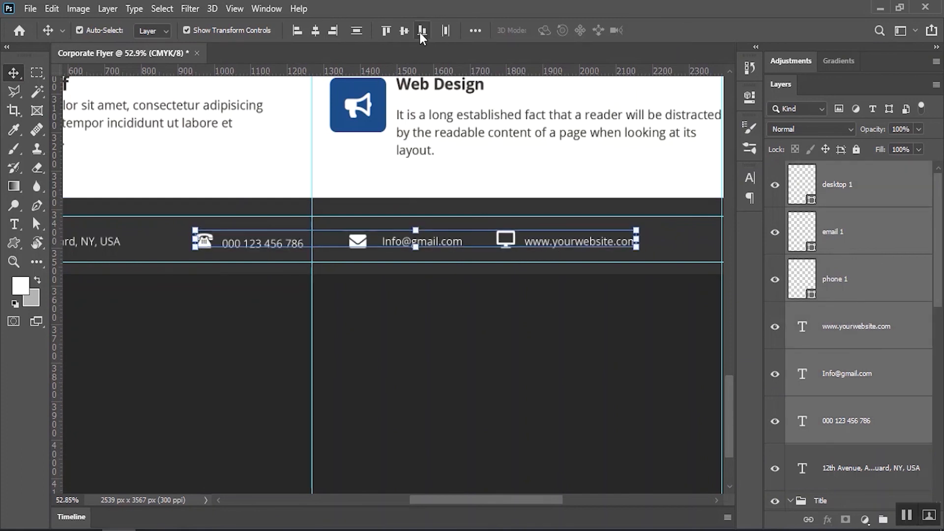
click(461, 308)
Group all the footer contact layers into a group named 'Contacts inflo'
drag(560, 288, 405, 302)
drag(418, 194, 421, 274)
drag(443, 275, 408, 281)
drag(382, 423, 432, 421)
drag(449, 350, 458, 221)
drag(149, 305, 565, 354)
click(107, 8)
click(162, 351)
double_click(827, 170)
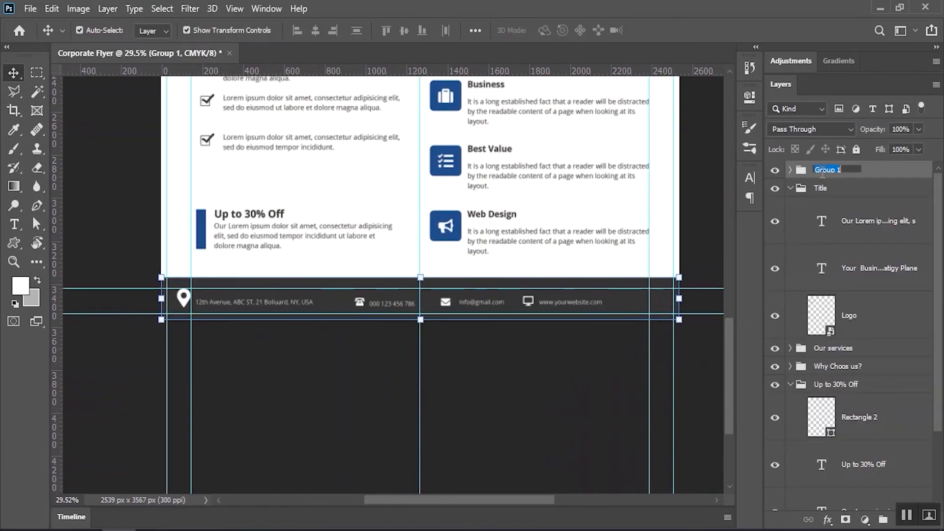
text(C)
key(Return)
Put the five section groups, from Contacts inflo to Up to 30% Off, into a 'Text info' group
click(790, 189)
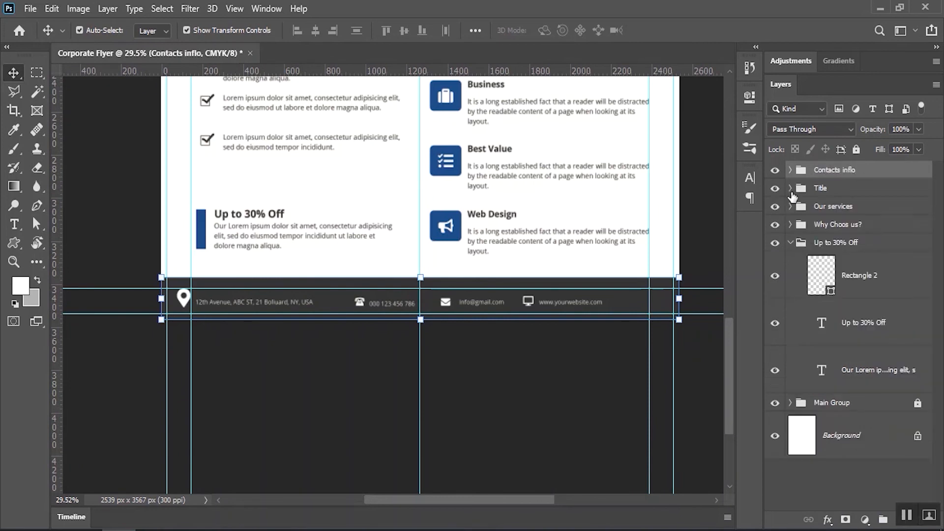
click(790, 243)
click(863, 334)
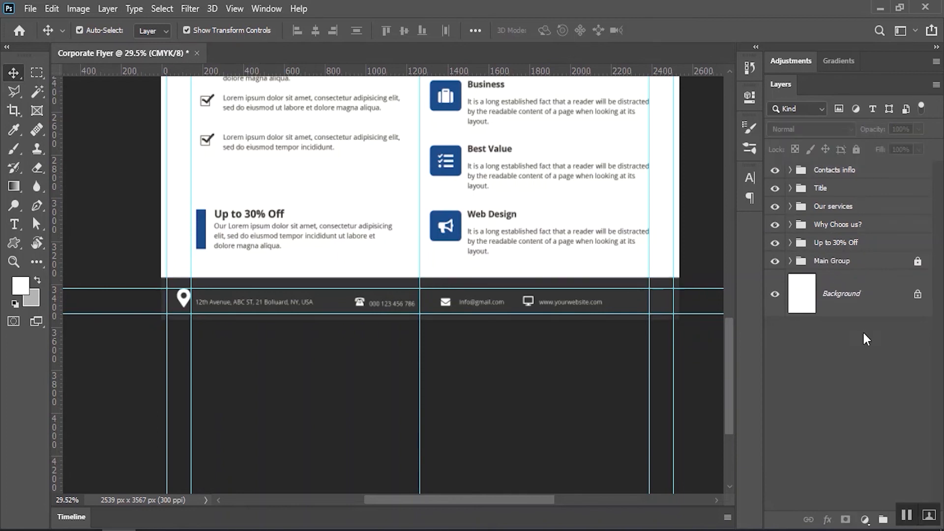
click(842, 245)
shift+click(838, 171)
click(114, 13)
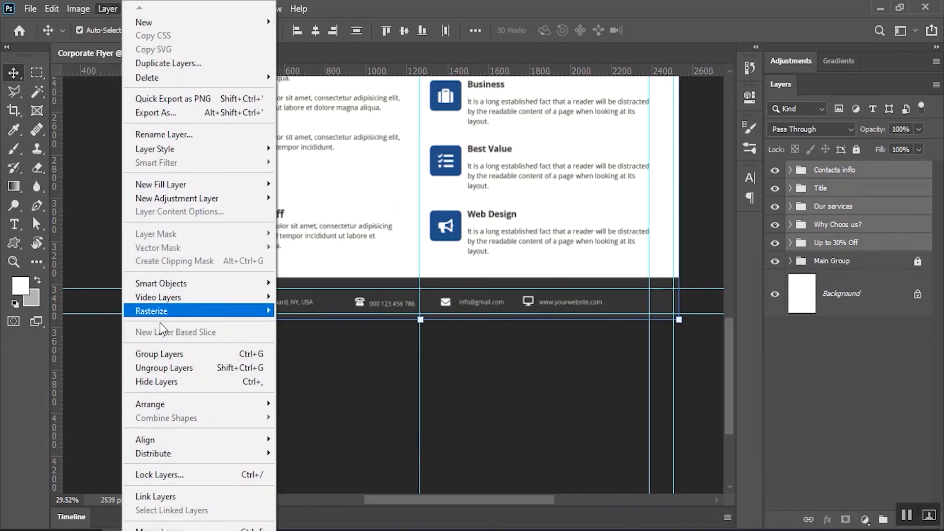
click(176, 354)
double_click(824, 170)
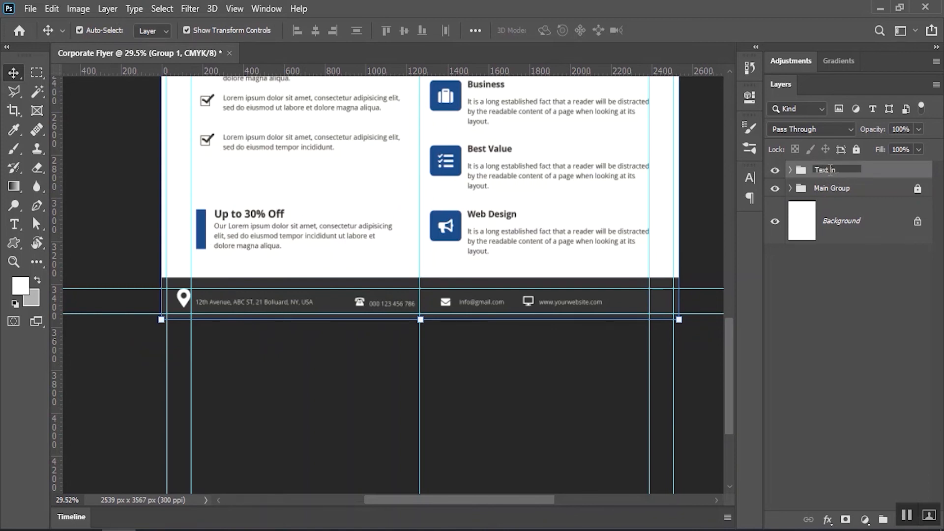
click(868, 299)
drag(345, 289, 320, 359)
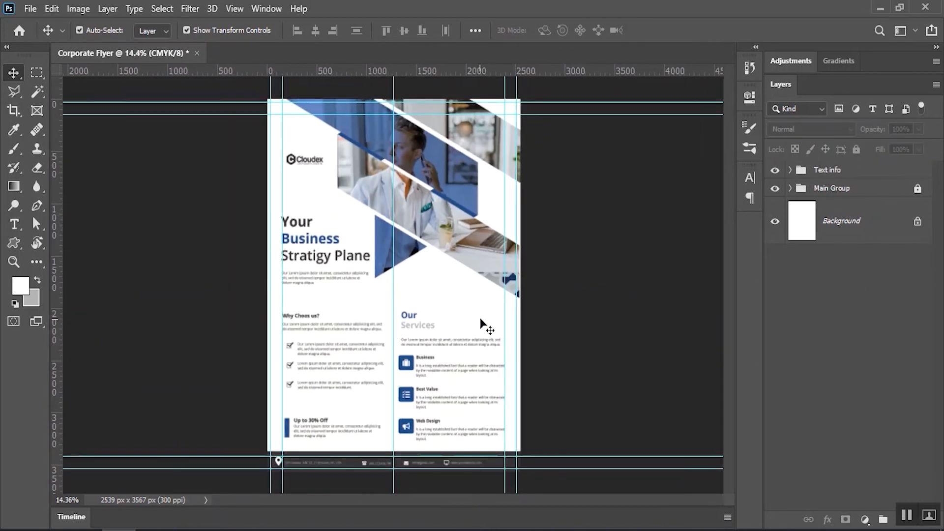